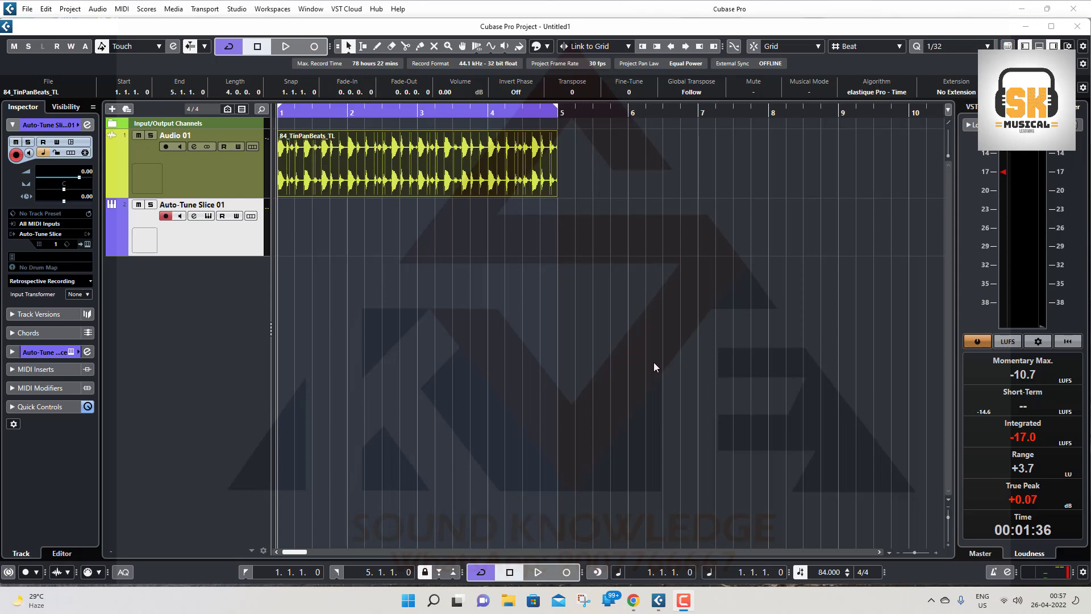
Step: Play back the drum loop from the start of the project and stop it
{"action": "left_click", "coordinate": [653, 351]}
{"action": "key", "text": "space"}
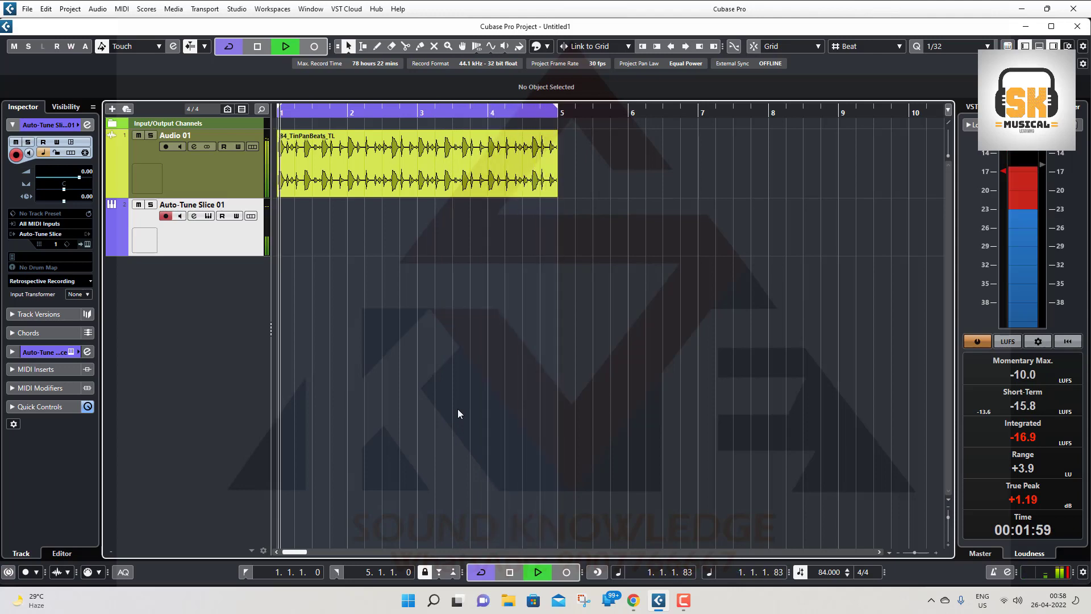
{"action": "key", "text": "space"}
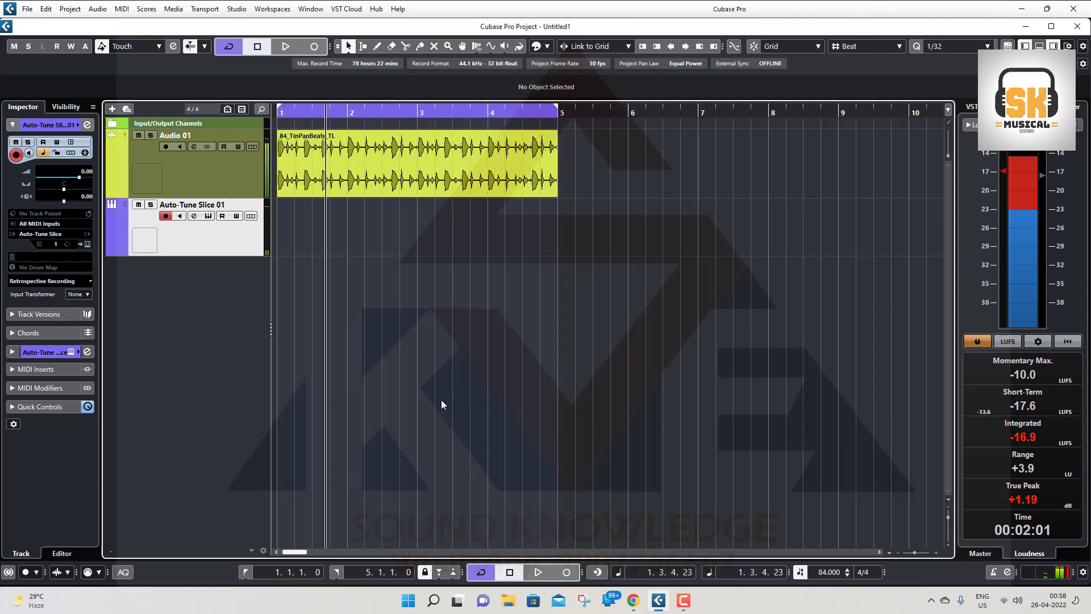
Step: Select the drum loop and its audio track, and reduce the track's height slightly
{"action": "left_click", "coordinate": [347, 182]}
{"action": "left_click", "coordinate": [241, 181]}
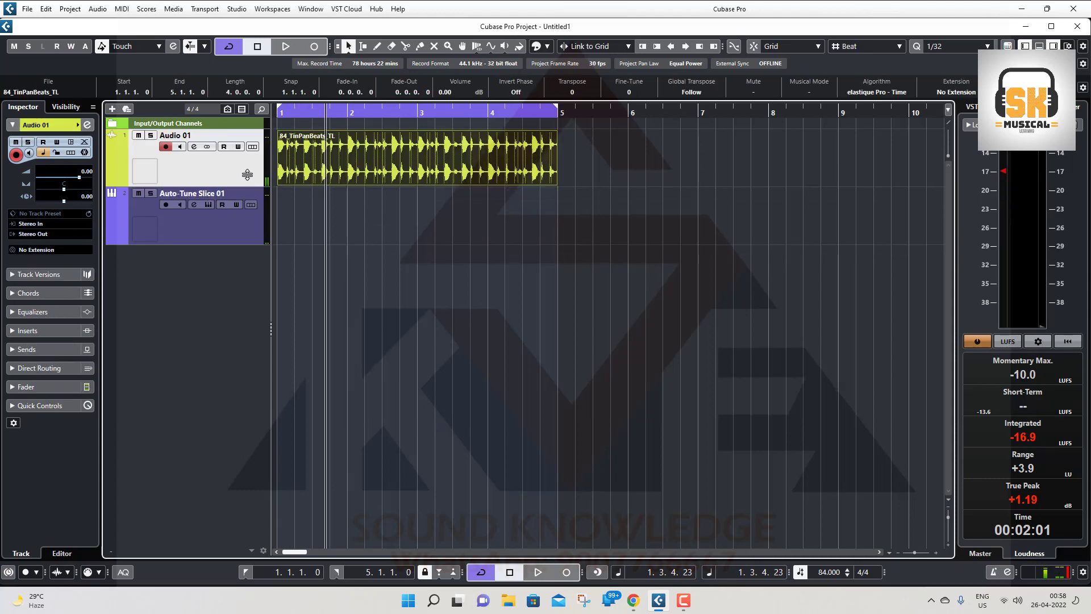
{"action": "left_click_drag", "start_coordinate": [247, 196], "coordinate": [247, 186]}
Step: Look through the insert effect categories in the Audio 01 channel settings and close the window without loading any effect
{"action": "left_click", "coordinate": [193, 146]}
{"action": "left_click", "coordinate": [300, 169]}
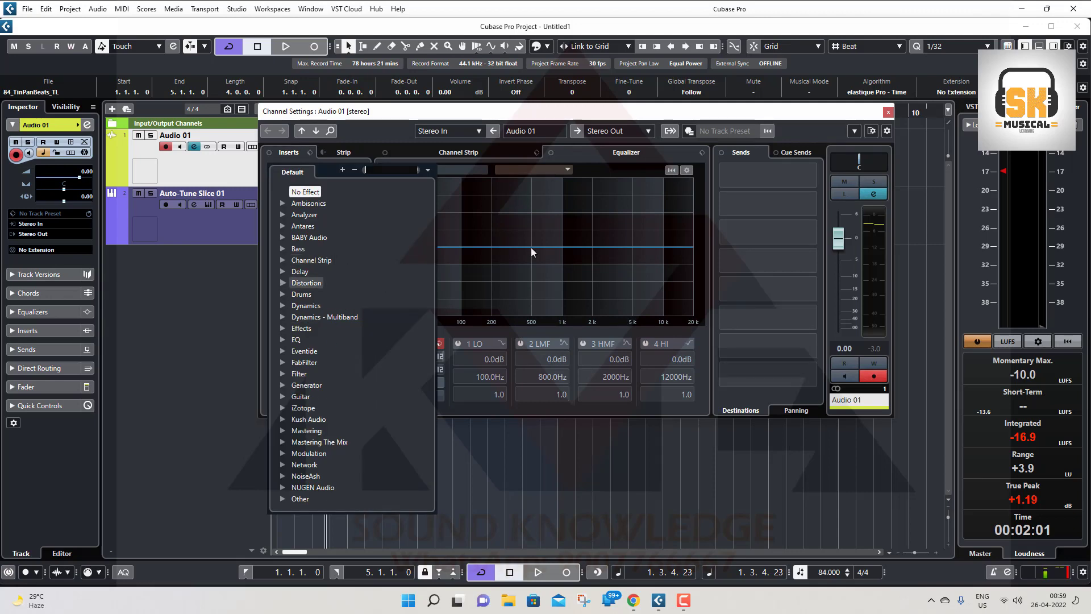
{"action": "left_click", "coordinate": [262, 241]}
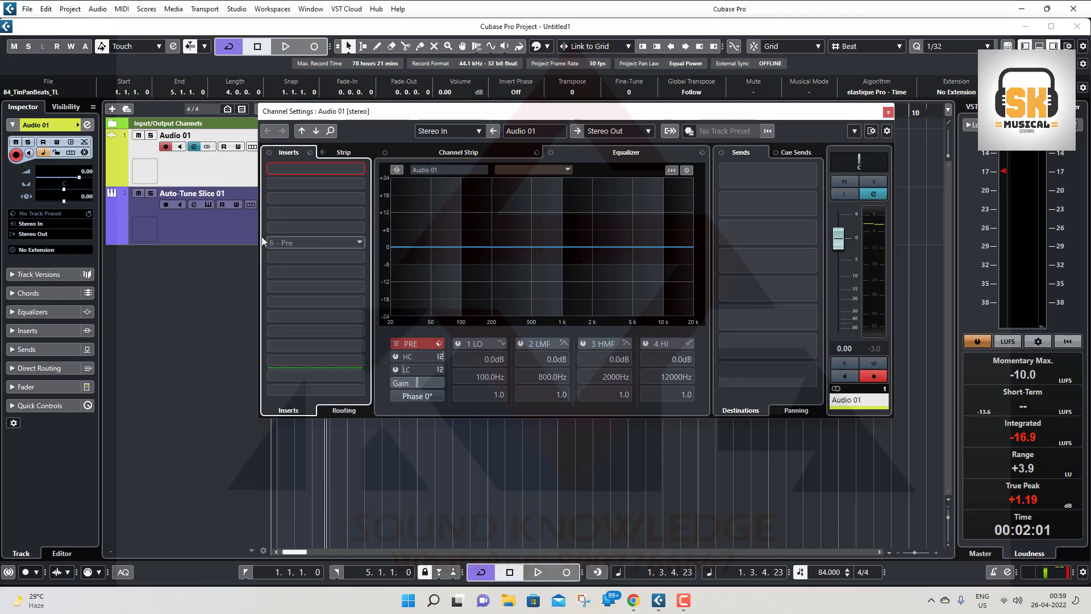
{"action": "left_click", "coordinate": [209, 233]}
{"action": "left_click", "coordinate": [888, 112]}
Step: View the instrument list for a new instrument track, where Auto-Tune Slice is offered, and cancel without adding a track
{"action": "right_click", "coordinate": [180, 274]}
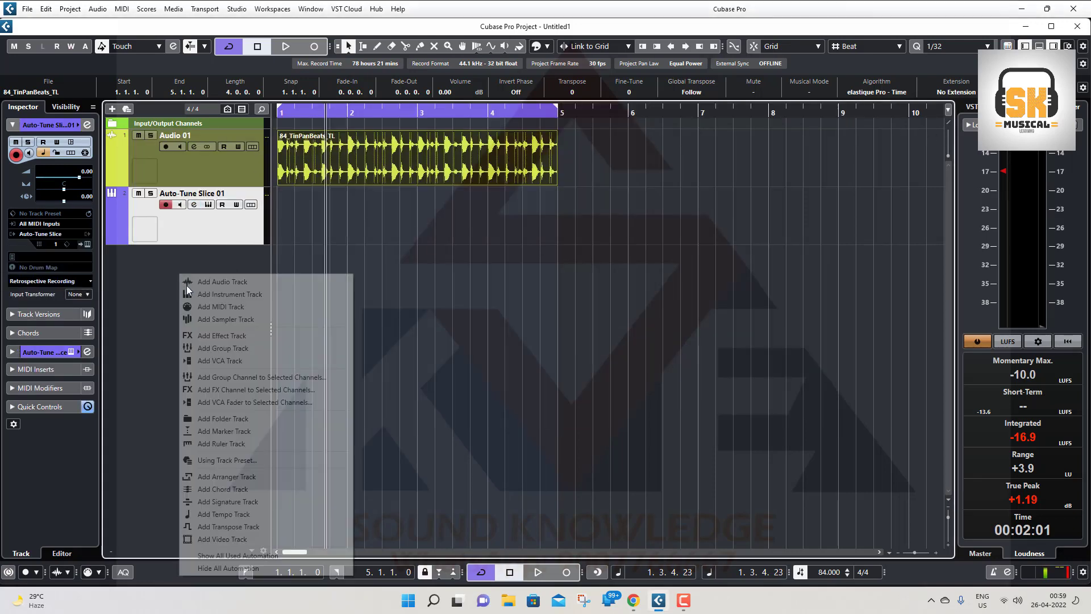
{"action": "left_click", "coordinate": [228, 294]}
{"action": "left_click", "coordinate": [583, 284]}
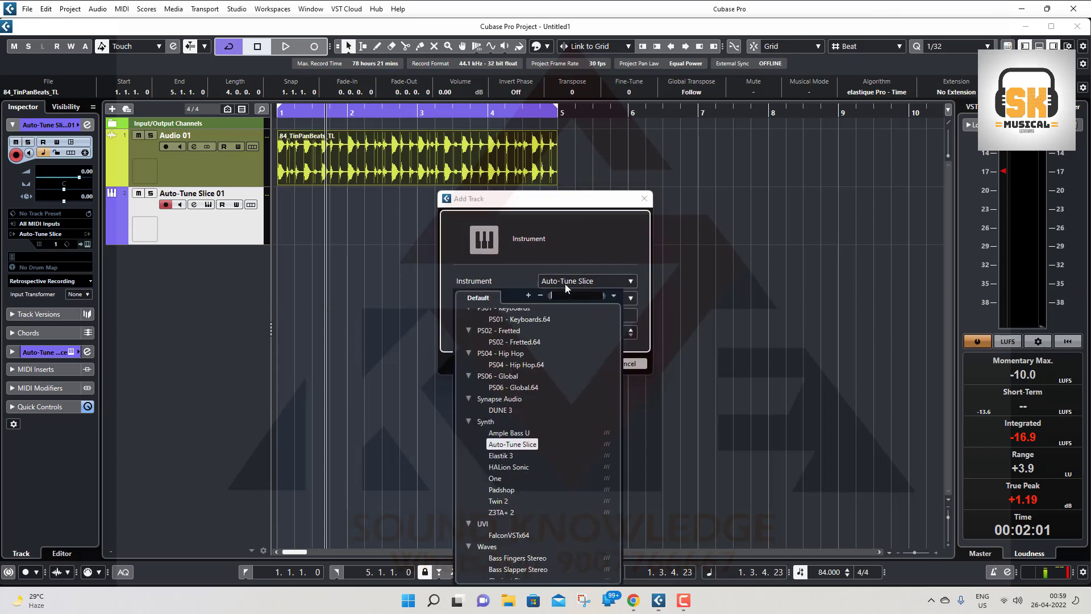
{"action": "left_click", "coordinate": [564, 236]}
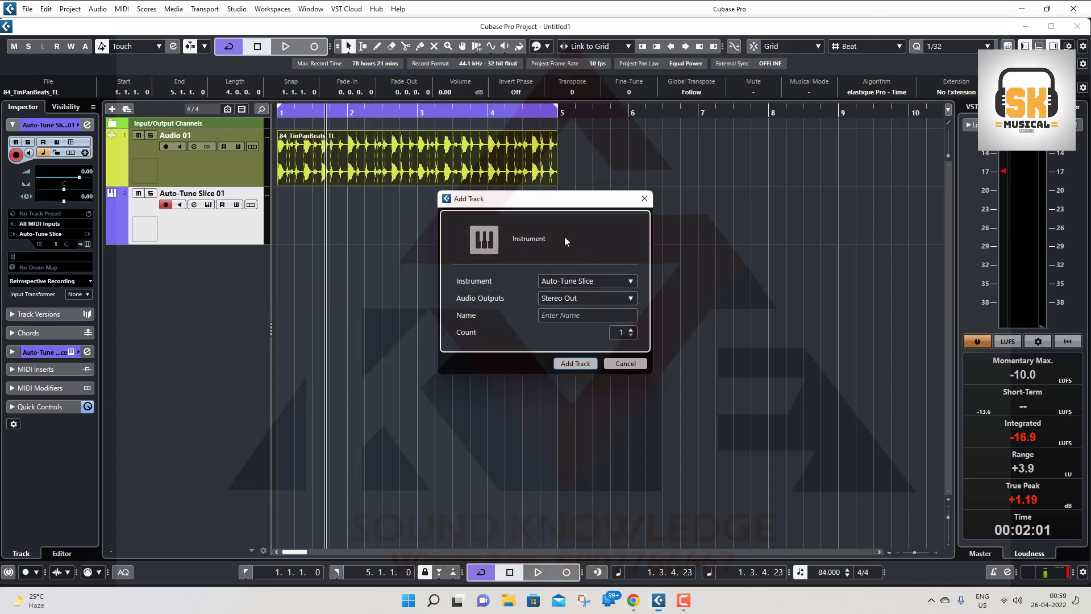
{"action": "left_click", "coordinate": [630, 366]}
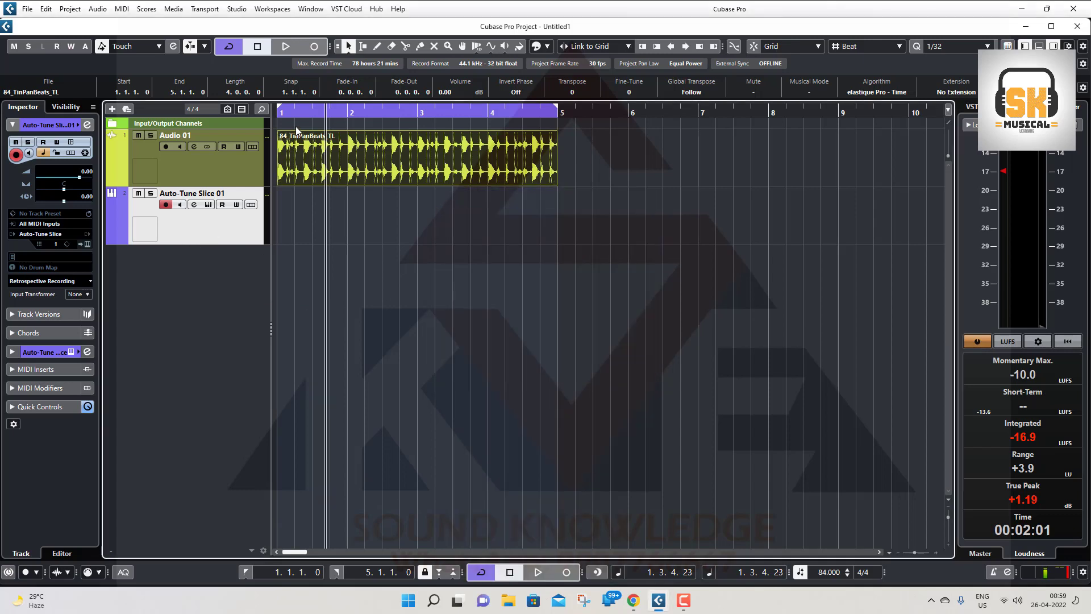
Step: Return the playhead to bar 1 and open the instrument window of the Auto-Tune Slice track
{"action": "left_click", "coordinate": [287, 111]}
{"action": "left_click", "coordinate": [227, 170]}
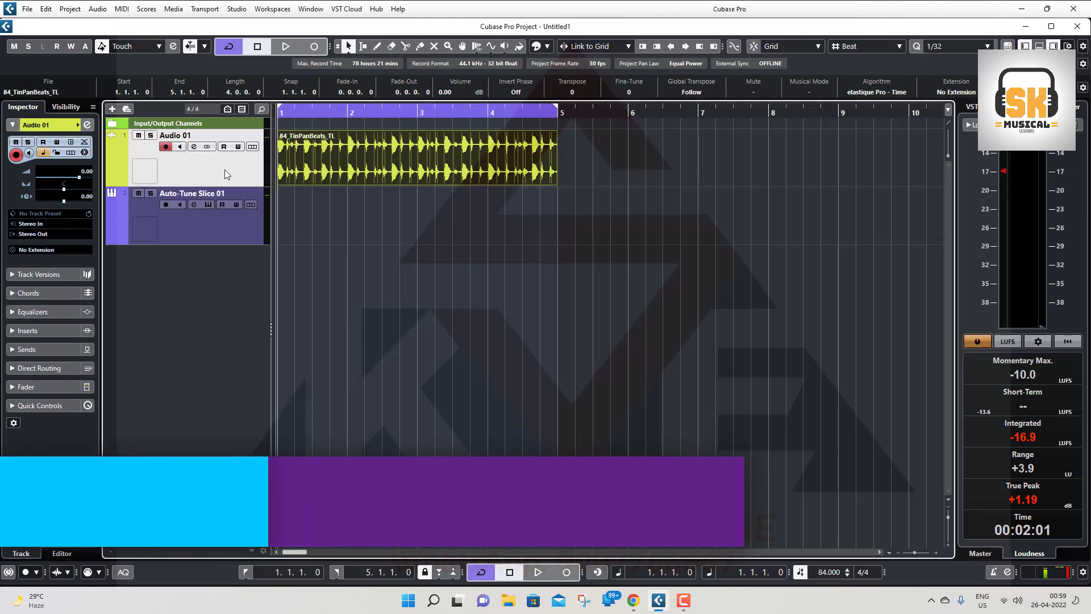
{"action": "left_click", "coordinate": [230, 223]}
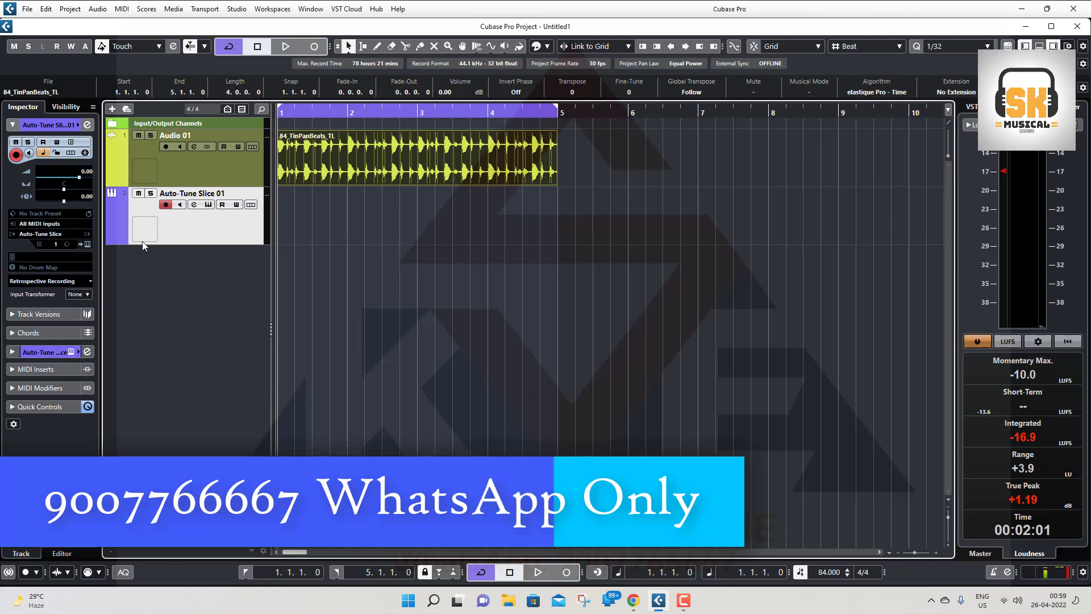
{"action": "left_click", "coordinate": [87, 244]}
{"action": "left_click_drag", "start_coordinate": [548, 101], "coordinate": [538, 66]}
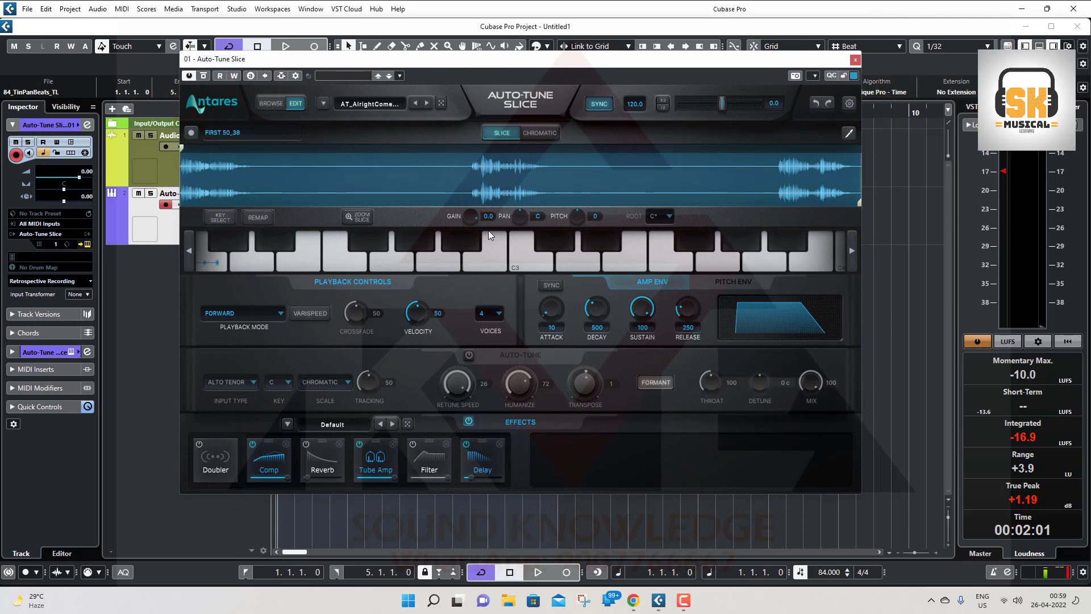
Step: Look at the sample pack browser and the preset list of Auto-Tune Slice, returning to the Edit view without changing the preset
{"action": "left_click", "coordinate": [271, 104]}
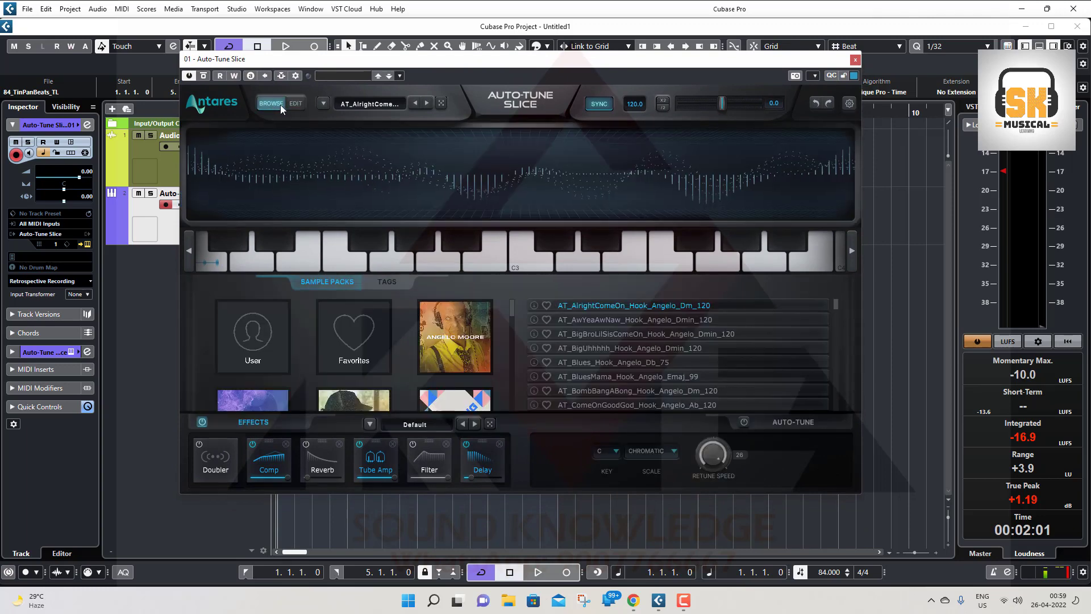
{"action": "left_click", "coordinate": [293, 103]}
{"action": "left_click", "coordinate": [378, 105]}
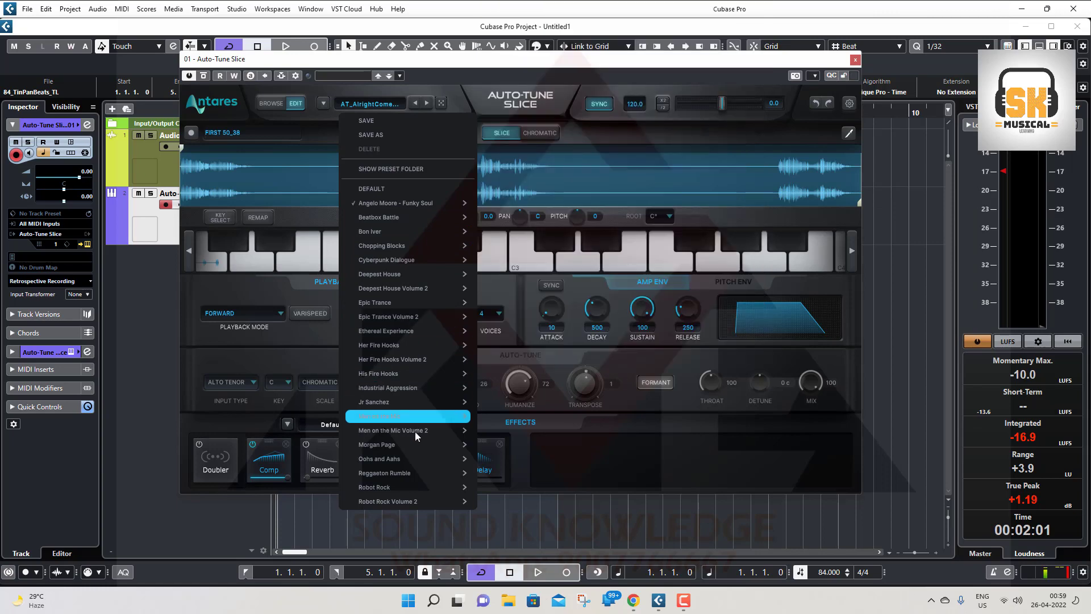
{"action": "left_click", "coordinate": [518, 72]}
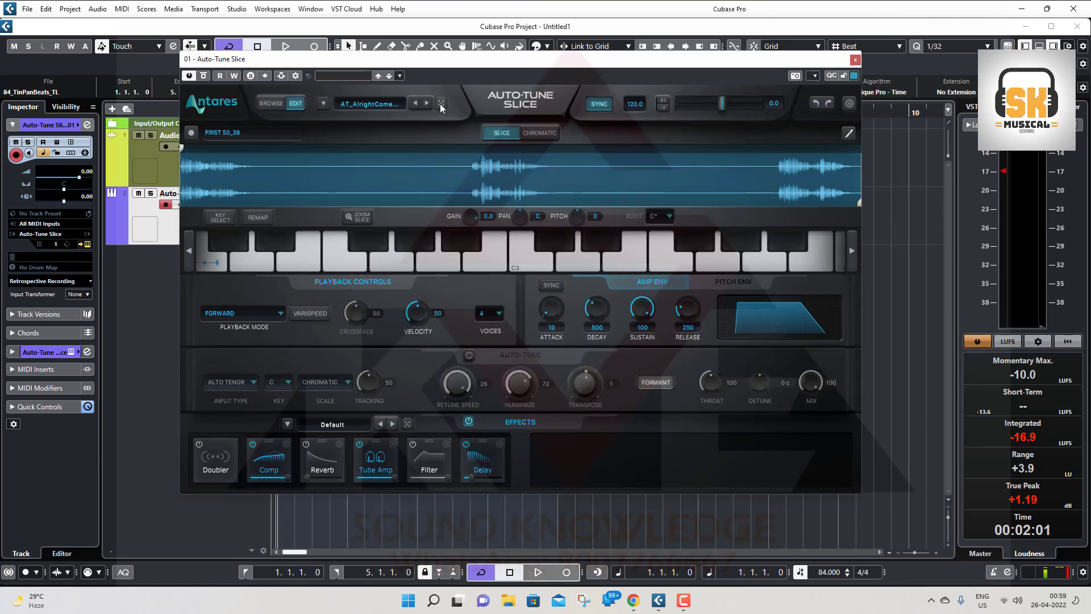
Step: Switch the instrument's tempo sync off and back on
{"action": "left_click", "coordinate": [597, 108]}
{"action": "left_click", "coordinate": [597, 106]}
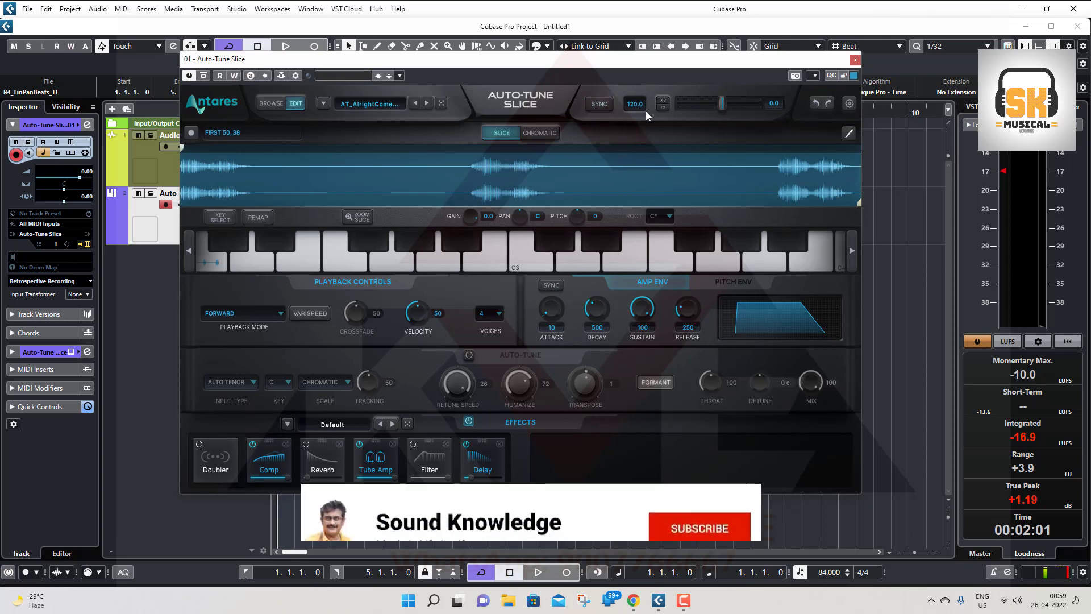
{"action": "left_click", "coordinate": [611, 106]}
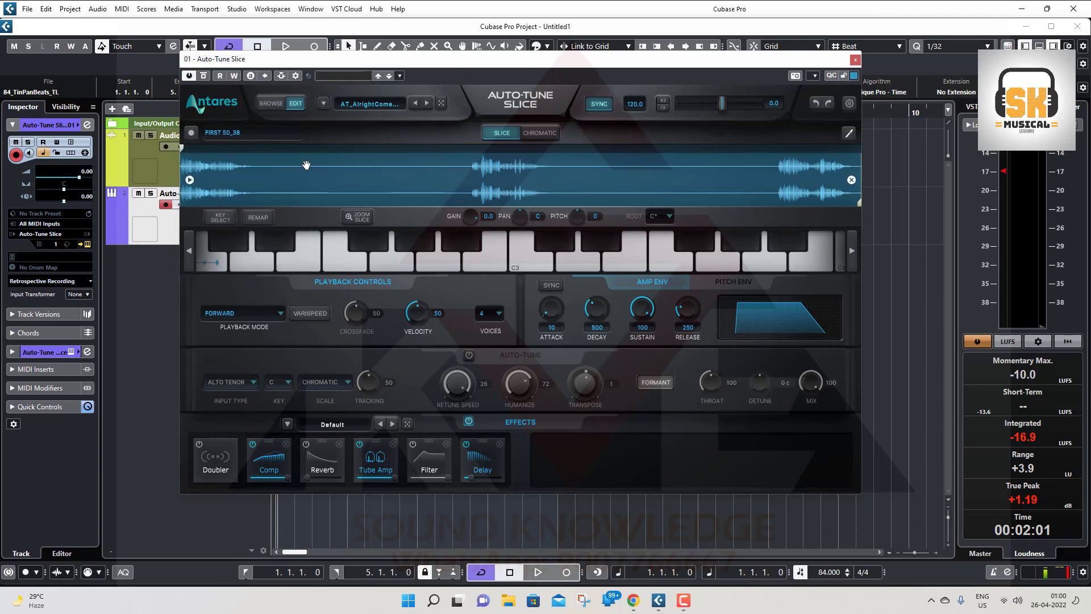
Step: Look at the Browse view, Chromatic mode and the sample recording function, staying in Slice mode and cancelling the replacement of the existing audio
{"action": "left_click", "coordinate": [271, 104]}
{"action": "left_click", "coordinate": [294, 103]}
{"action": "left_click", "coordinate": [539, 133]}
{"action": "left_click", "coordinate": [503, 135]}
{"action": "left_click", "coordinate": [191, 134]}
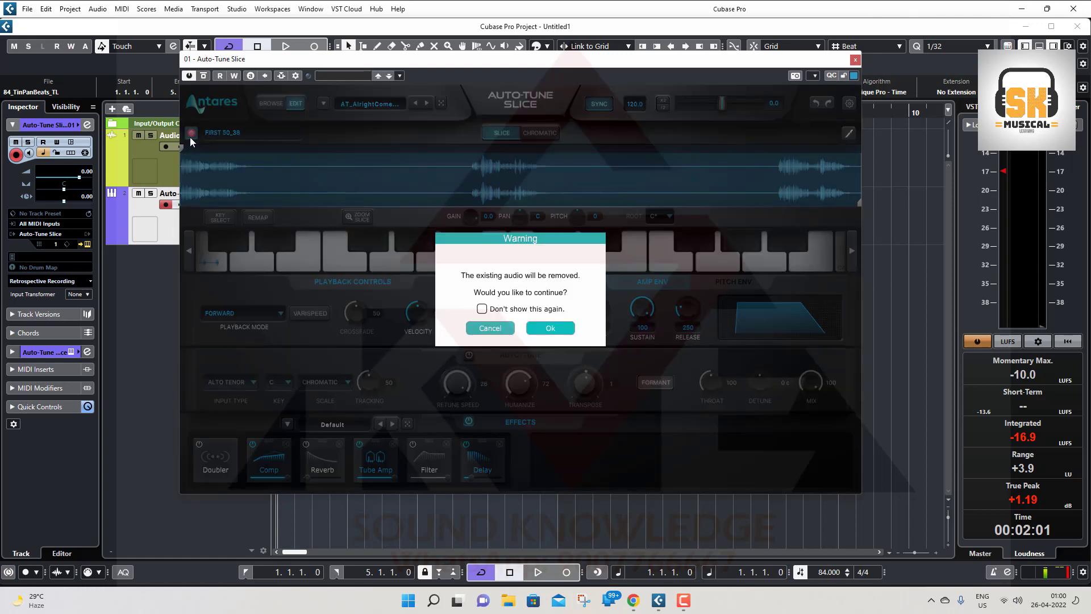
{"action": "left_click", "coordinate": [487, 328]}
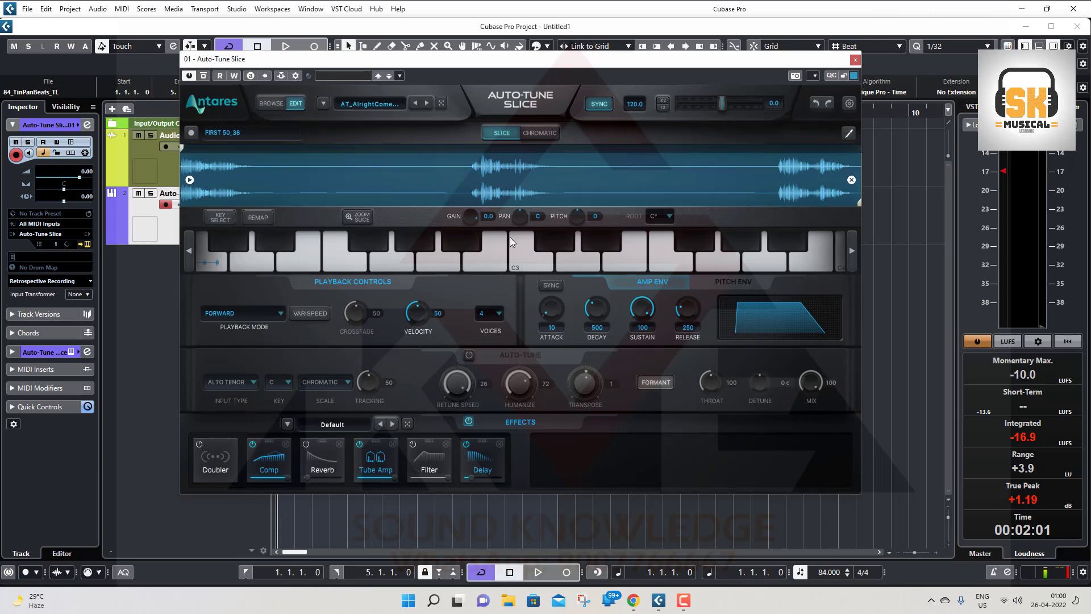
Step: Delete the selected slice of the sample and audition a key on the virtual keyboard
{"action": "left_click", "coordinate": [852, 182]}
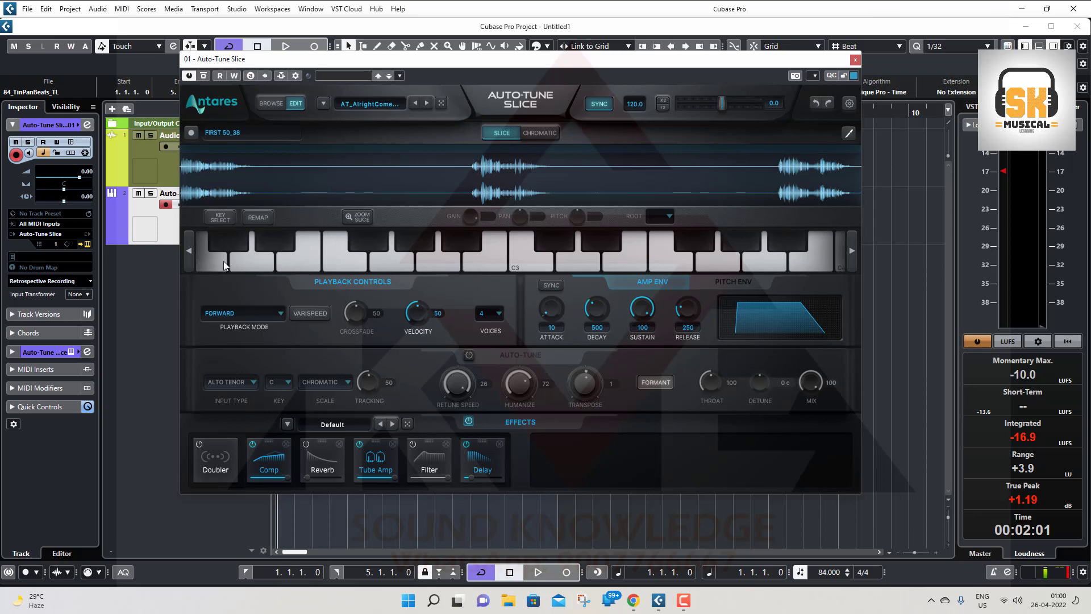
{"action": "left_click", "coordinate": [434, 264]}
Step: Set the playback velocity to 62 and check the available voice counts, keeping 4 voices
{"action": "left_click_drag", "start_coordinate": [415, 322], "coordinate": [417, 307]}
{"action": "left_click", "coordinate": [495, 315]}
{"action": "left_click", "coordinate": [477, 300]}
{"action": "left_click", "coordinate": [493, 318]}
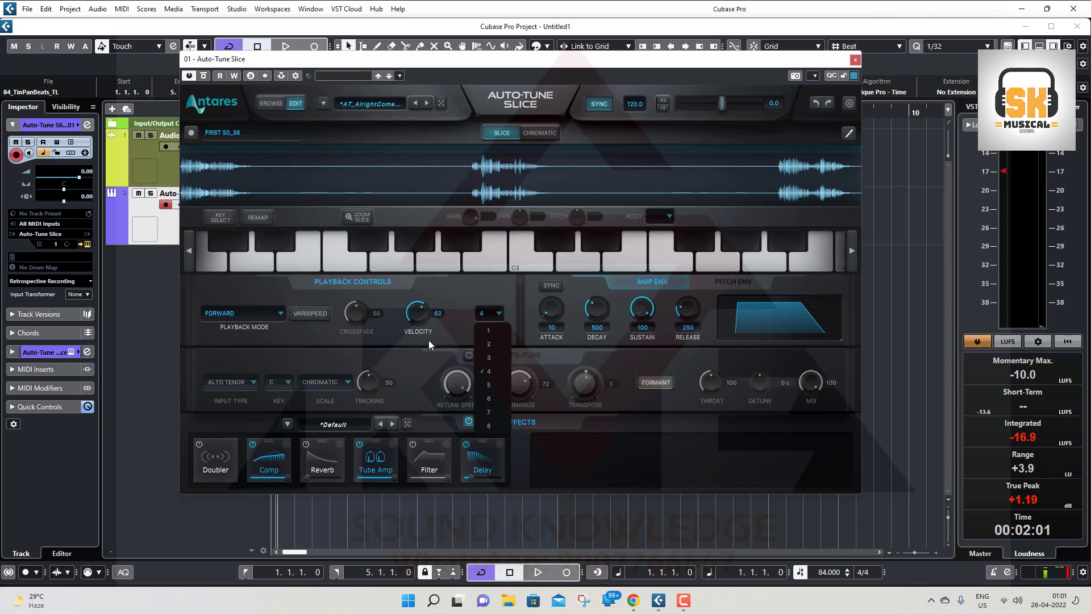
{"action": "left_click", "coordinate": [492, 316]}
Step: Lower the amp envelope's attack to 1, switching the envelope sync on and back off
{"action": "left_click", "coordinate": [549, 286]}
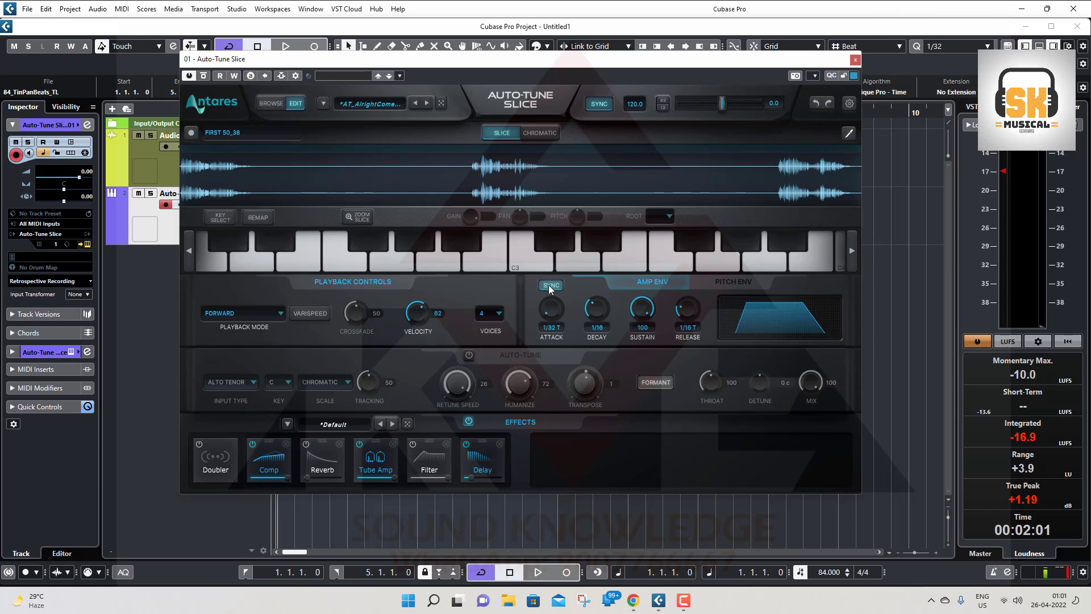
{"action": "left_click", "coordinate": [552, 329]}
{"action": "left_click", "coordinate": [573, 324]}
{"action": "mouse_move", "coordinate": [552, 318]}
{"action": "left_mouse_down"}
{"action": "mouse_move", "coordinate": [543, 266]}
{"action": "mouse_move", "coordinate": [550, 332]}
{"action": "left_mouse_up"}
{"action": "left_click", "coordinate": [550, 285]}
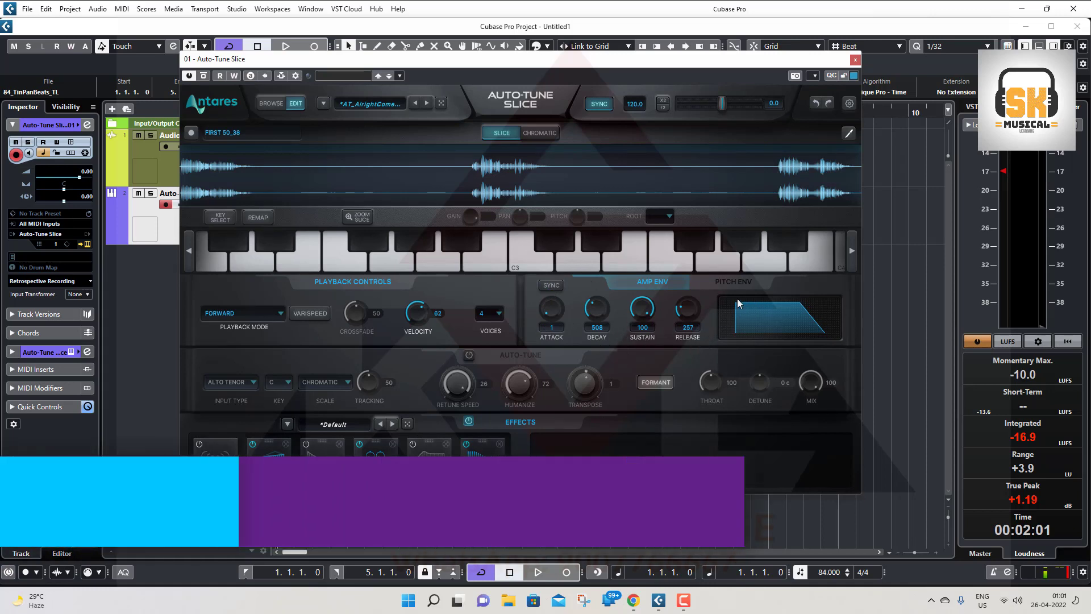
Step: Compare the settings of the amp envelope and the pitch envelope
{"action": "left_click", "coordinate": [737, 283]}
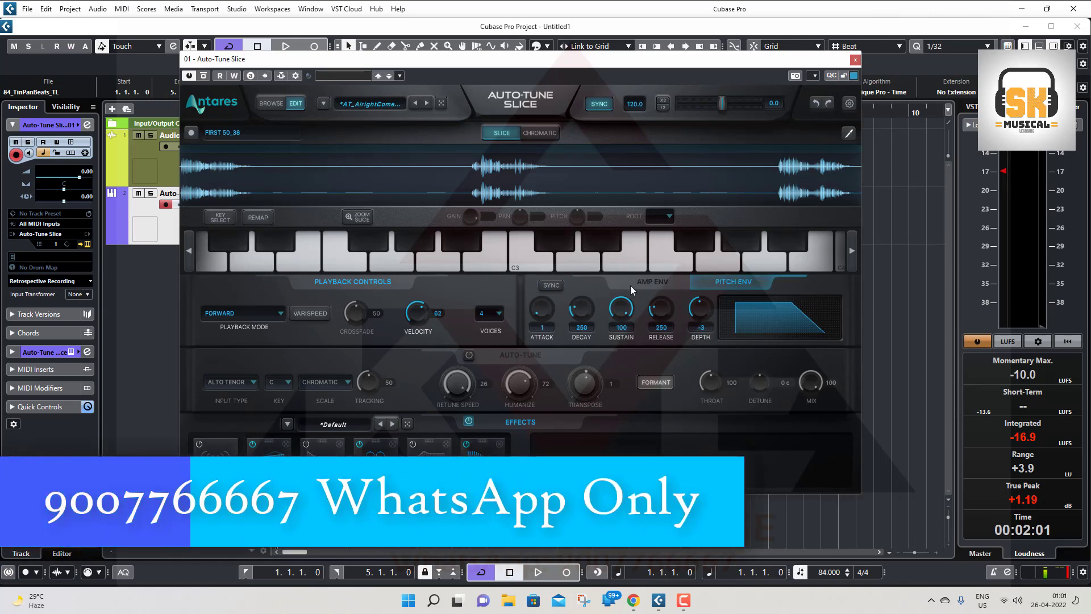
{"action": "left_click", "coordinate": [647, 281]}
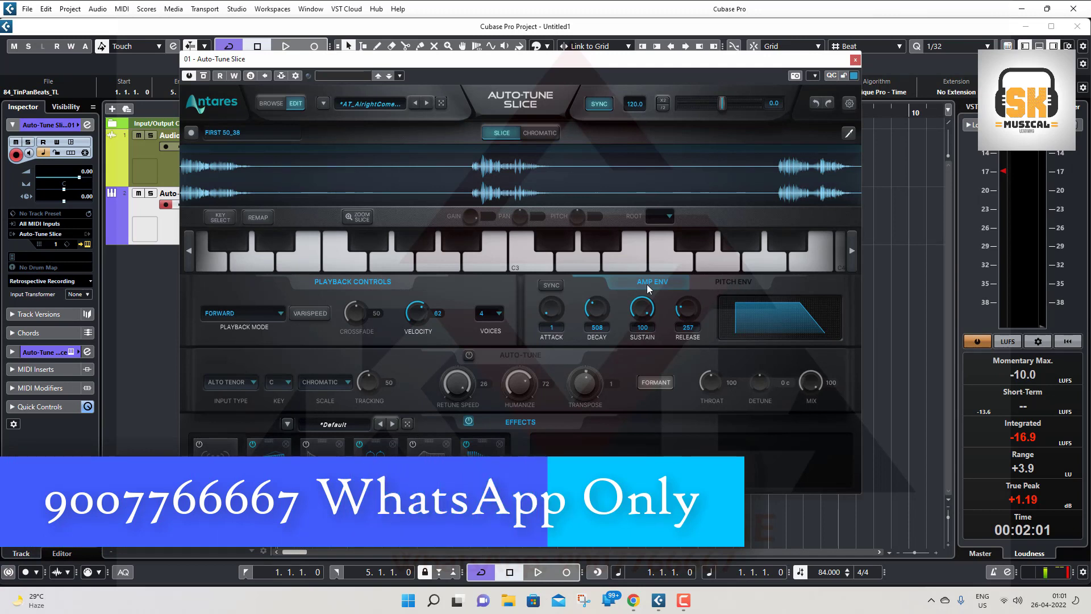
{"action": "left_click", "coordinate": [733, 282]}
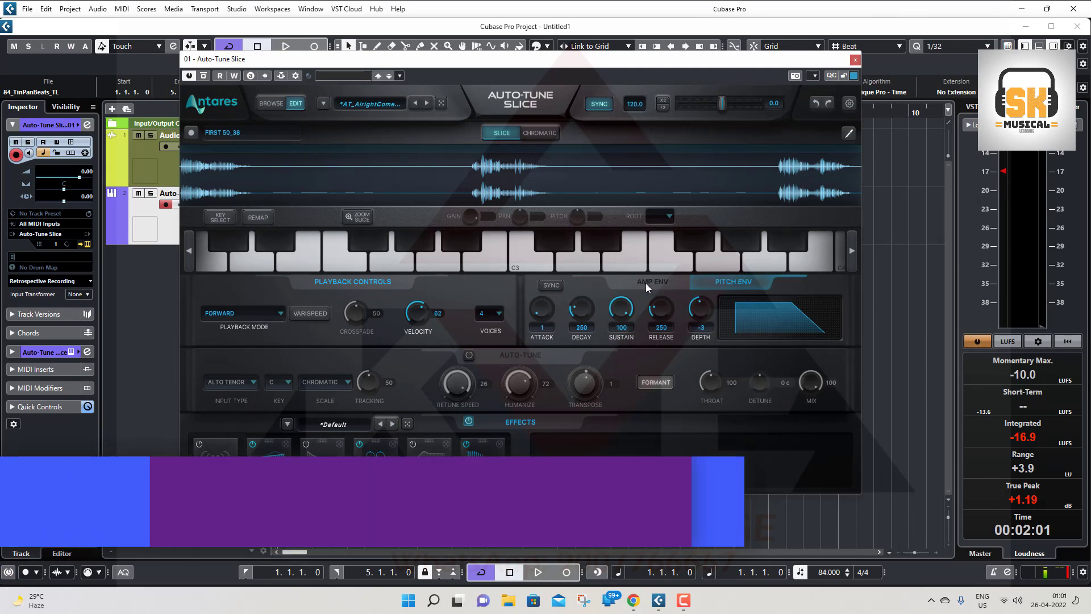
{"action": "left_click", "coordinate": [645, 283]}
{"action": "left_click", "coordinate": [732, 282]}
{"action": "left_click", "coordinate": [659, 283]}
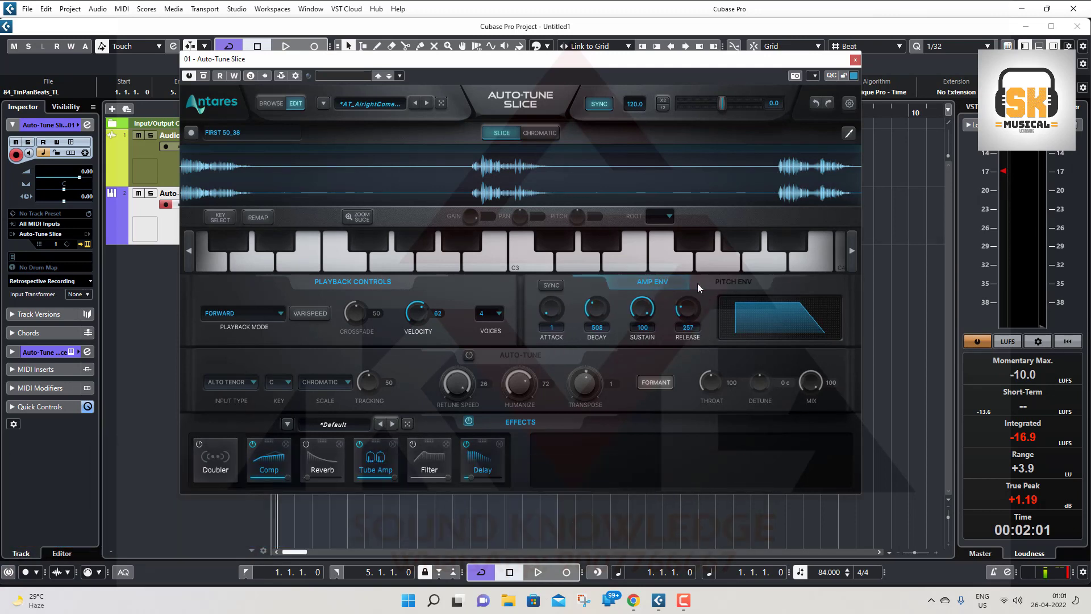
{"action": "left_click", "coordinate": [730, 282]}
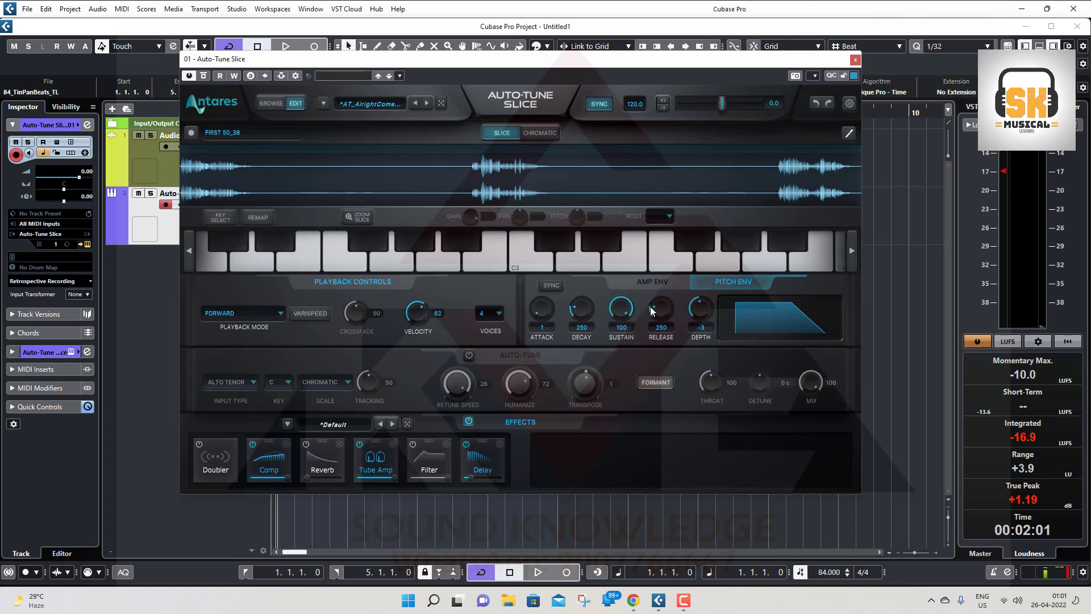
{"action": "left_click", "coordinate": [646, 282]}
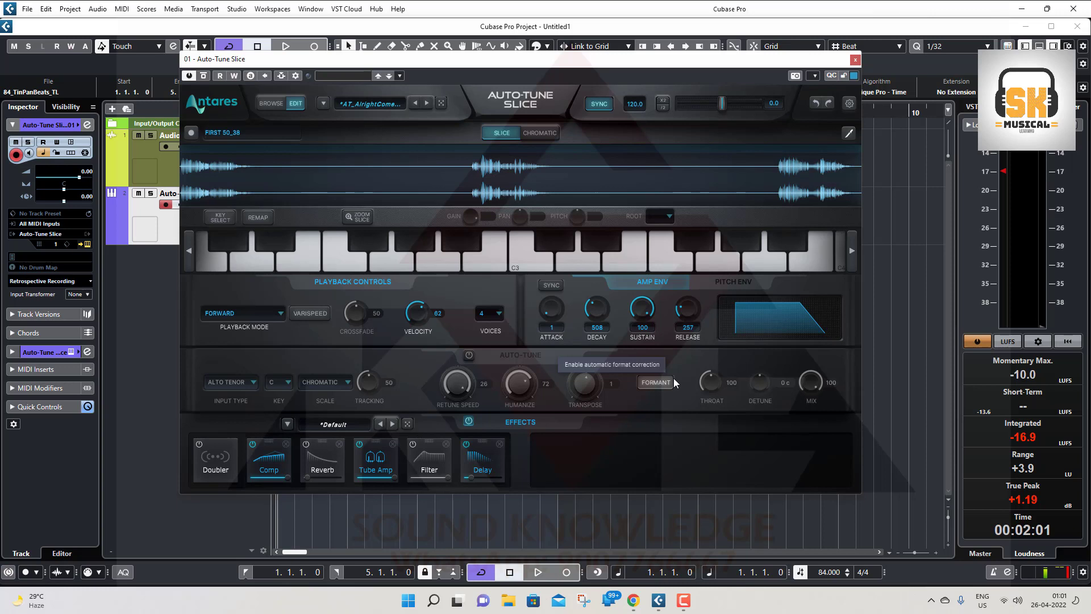
{"action": "left_click", "coordinate": [733, 282]}
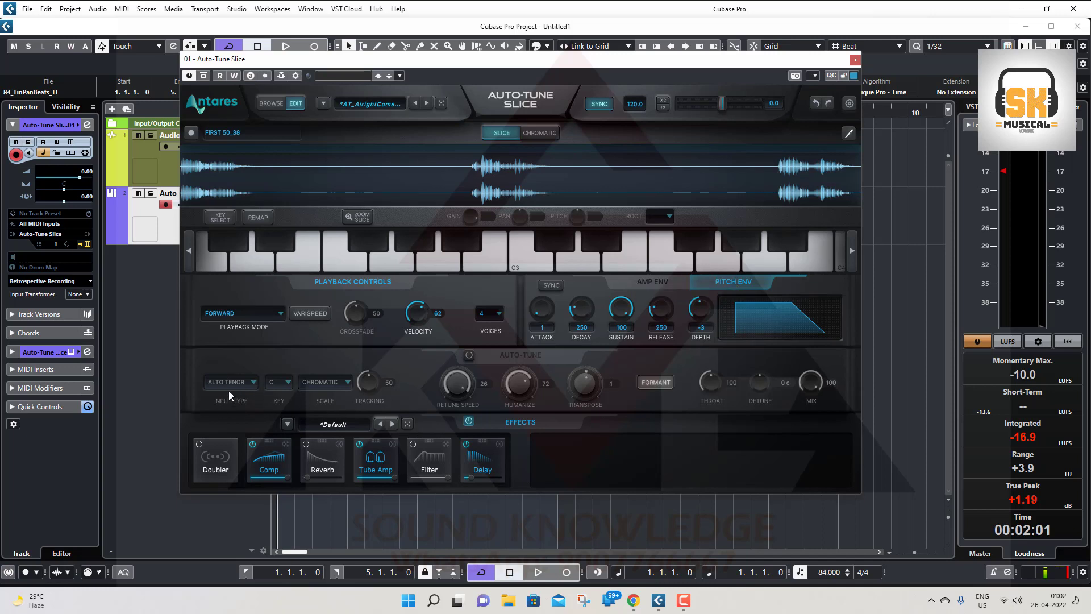
Step: Turn on the Auto-Tune section, look through its key, scale and input type choices, and set the retune speed to 0
{"action": "left_click", "coordinate": [469, 355]}
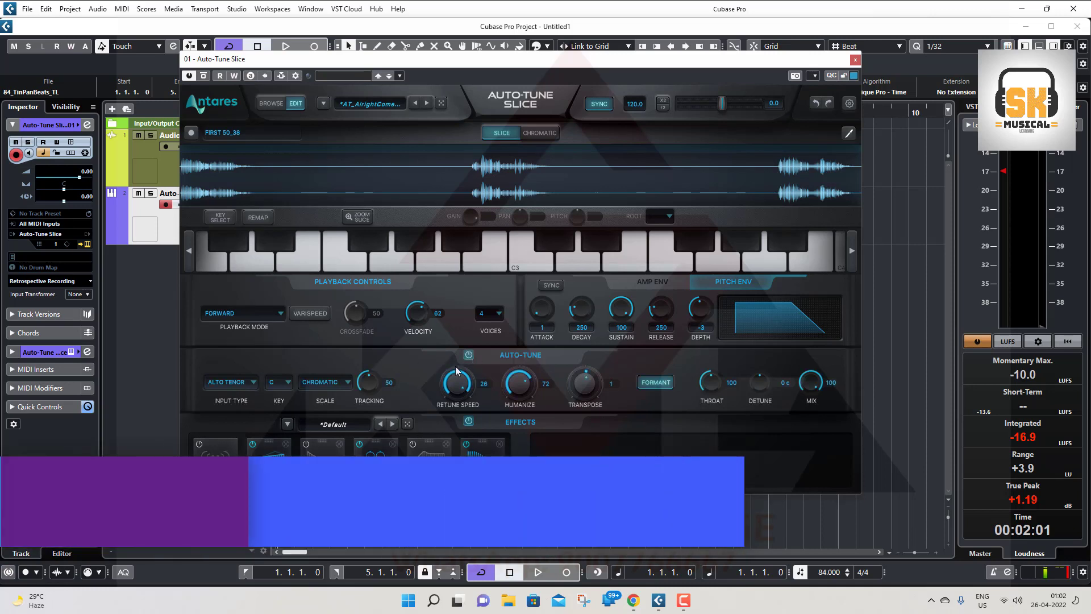
{"action": "left_click", "coordinate": [282, 385]}
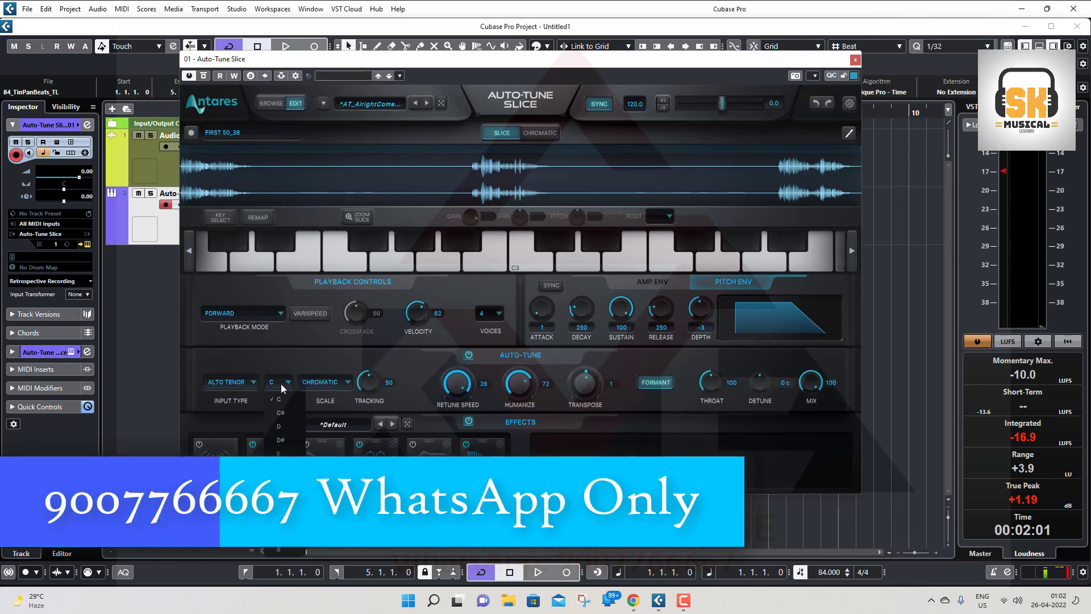
{"action": "left_click", "coordinate": [325, 384]}
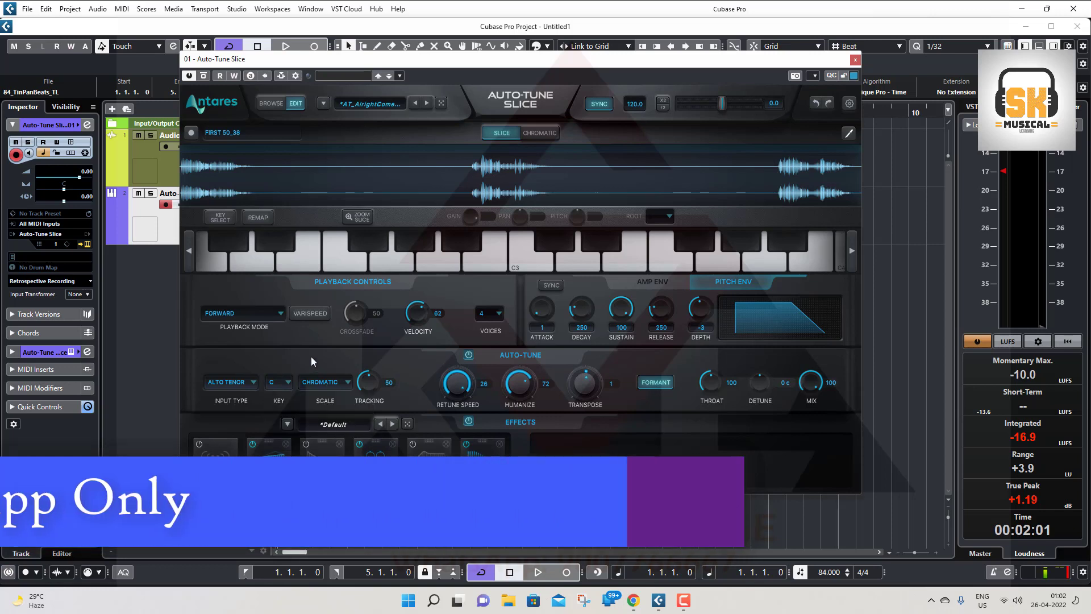
{"action": "left_click", "coordinate": [233, 381]}
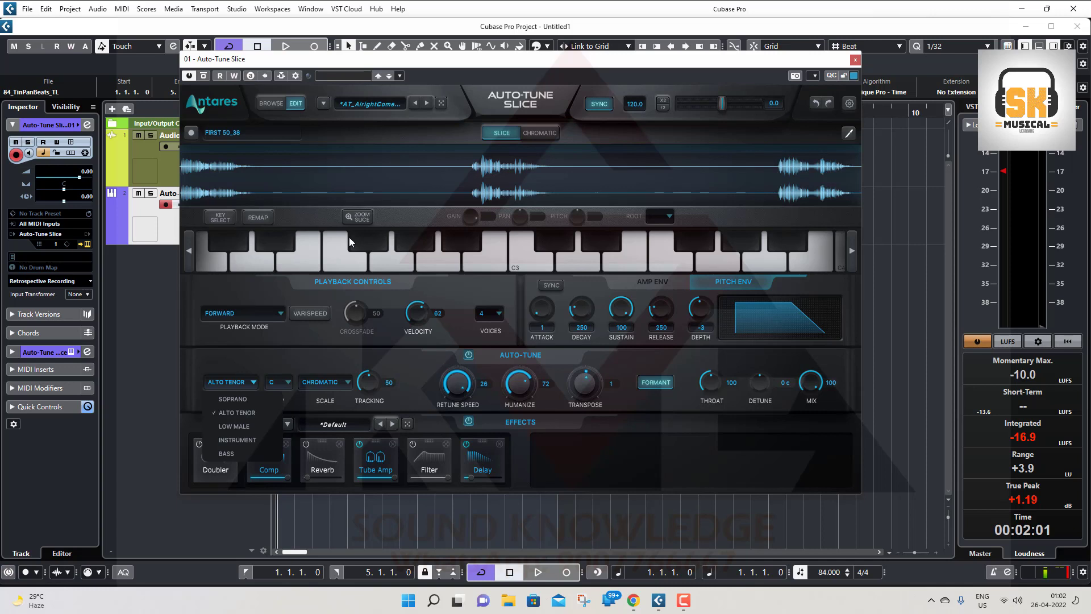
{"action": "left_click", "coordinate": [453, 390]}
{"action": "left_click_drag", "start_coordinate": [454, 386], "coordinate": [457, 440]}
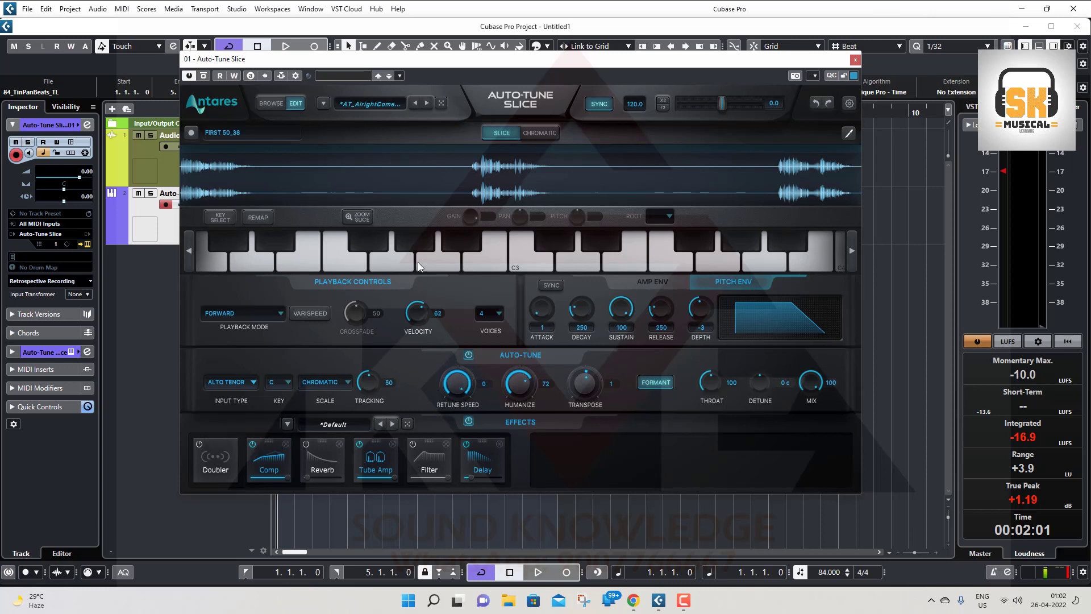
Step: Try out the humanize control in the Auto-Tune section and set it to 100
{"action": "left_click_drag", "start_coordinate": [453, 382], "coordinate": [482, 563]}
{"action": "left_click_drag", "start_coordinate": [457, 394], "coordinate": [438, 244]}
{"action": "left_click_drag", "start_coordinate": [509, 324], "coordinate": [511, 354]}
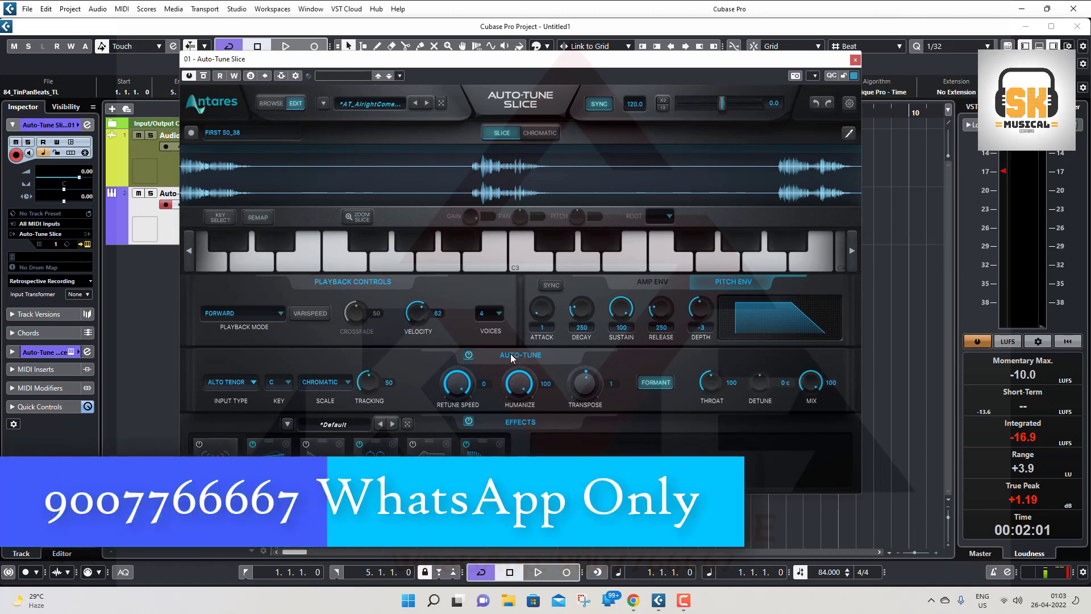
{"action": "scroll", "coordinate": [513, 376], "scroll_direction": "down", "scroll_amount": 3}
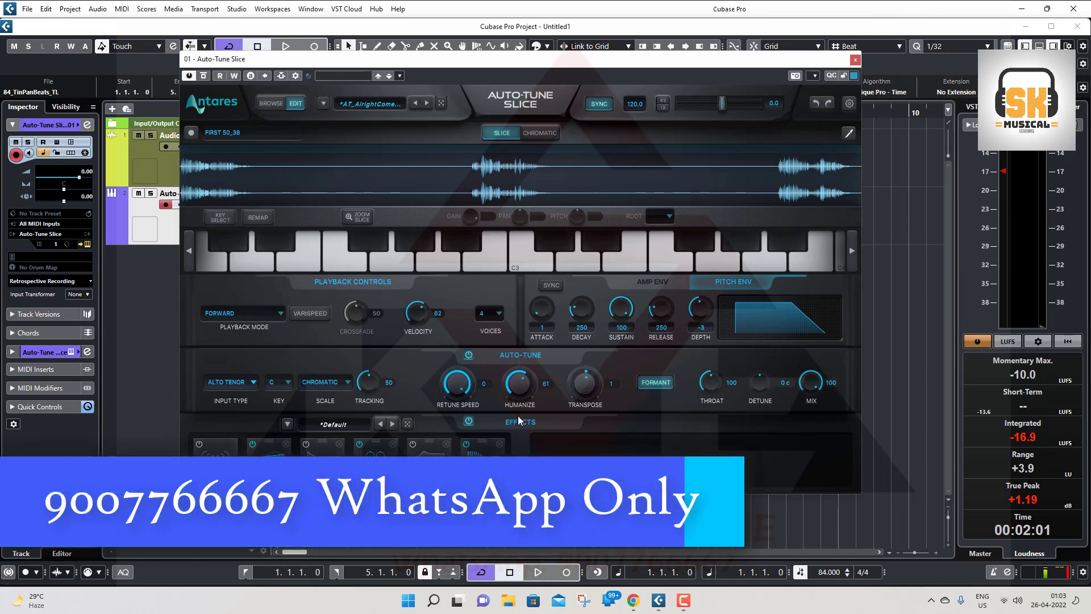
{"action": "scroll", "coordinate": [514, 375], "scroll_direction": "up", "scroll_amount": 3}
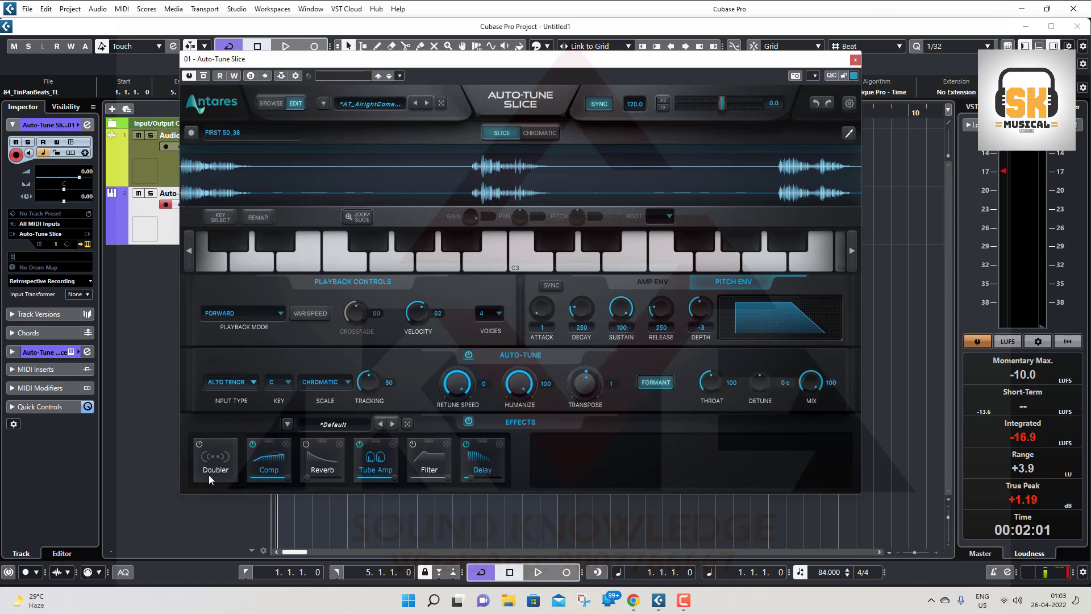
Step: Look through the preset choices of the effects section, keeping the Default preset
{"action": "left_click", "coordinate": [345, 425]}
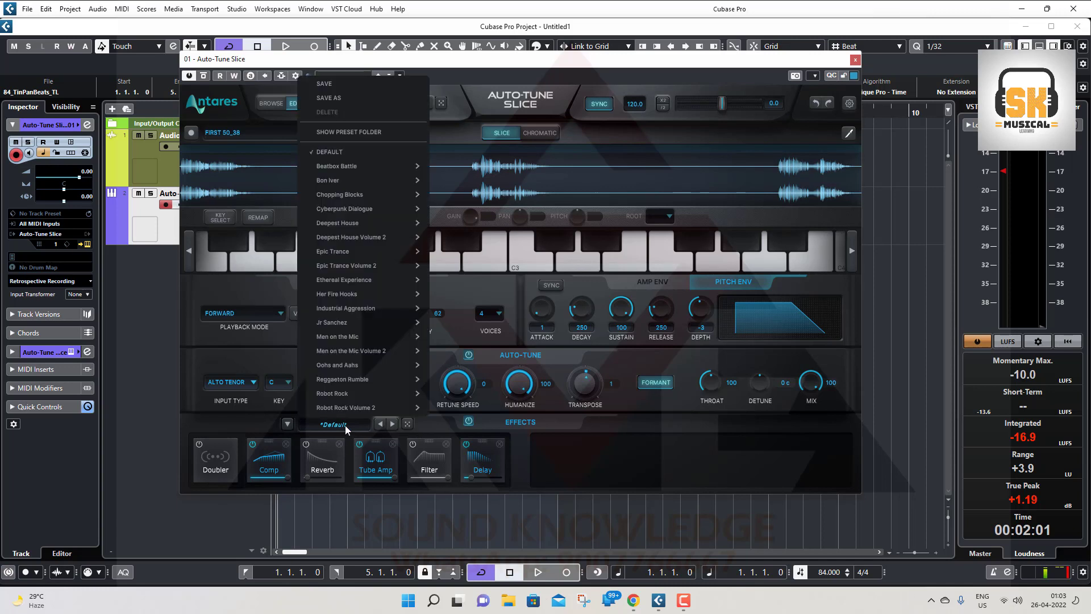
{"action": "left_click", "coordinate": [256, 407]}
{"action": "left_click", "coordinate": [287, 423]}
{"action": "left_click", "coordinate": [266, 412]}
Step: Review the settings of the compressor, reverb, filter, delay and doubler effects, and check the instrument's preset list
{"action": "left_click", "coordinate": [273, 467]}
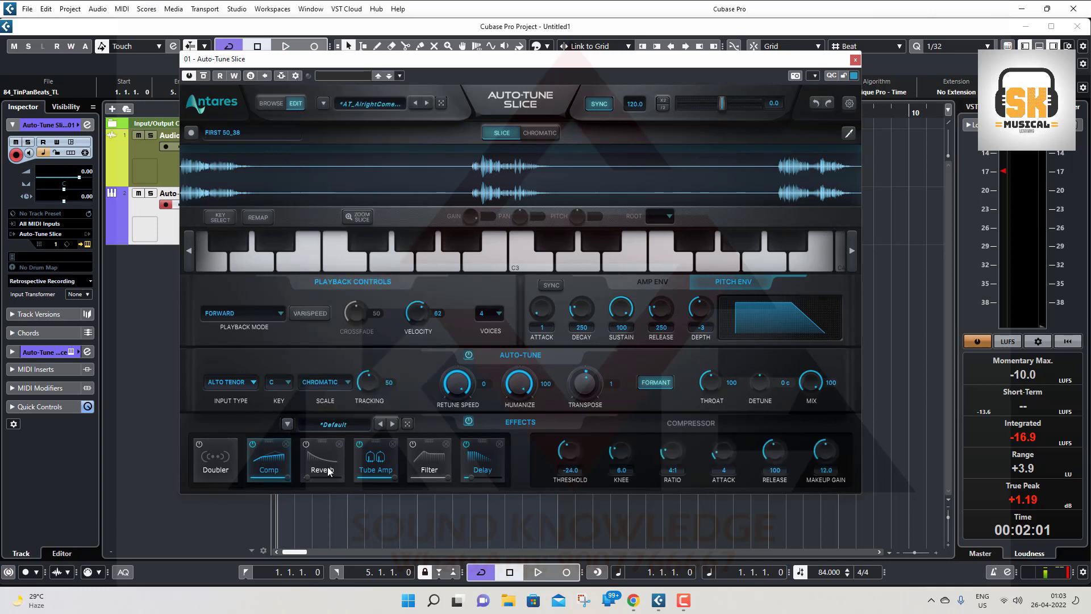
{"action": "left_click", "coordinate": [320, 469]}
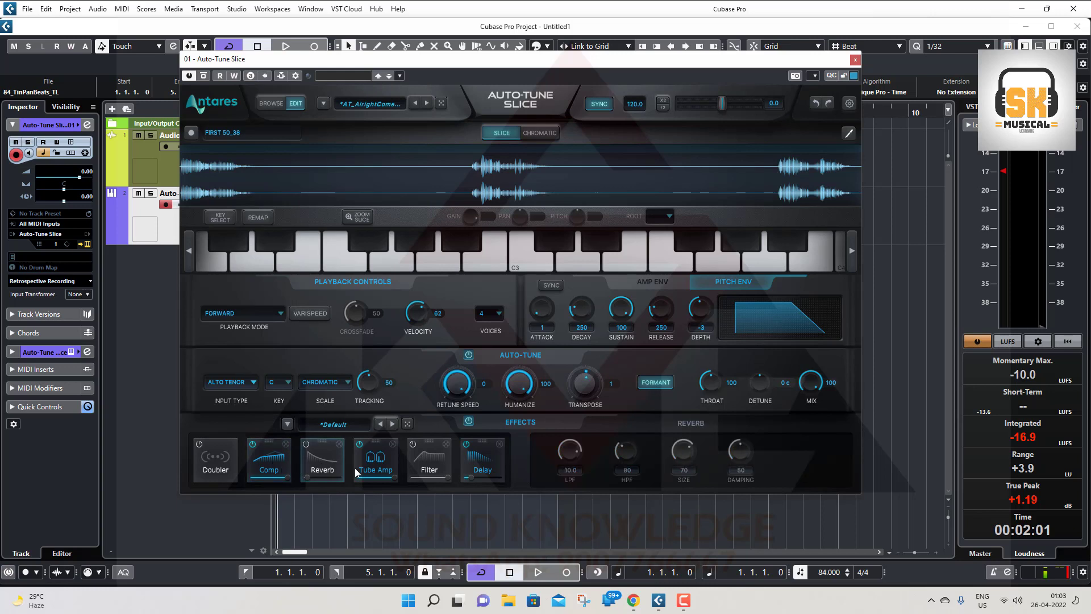
{"action": "left_click", "coordinate": [423, 463]}
{"action": "left_click", "coordinate": [469, 470]}
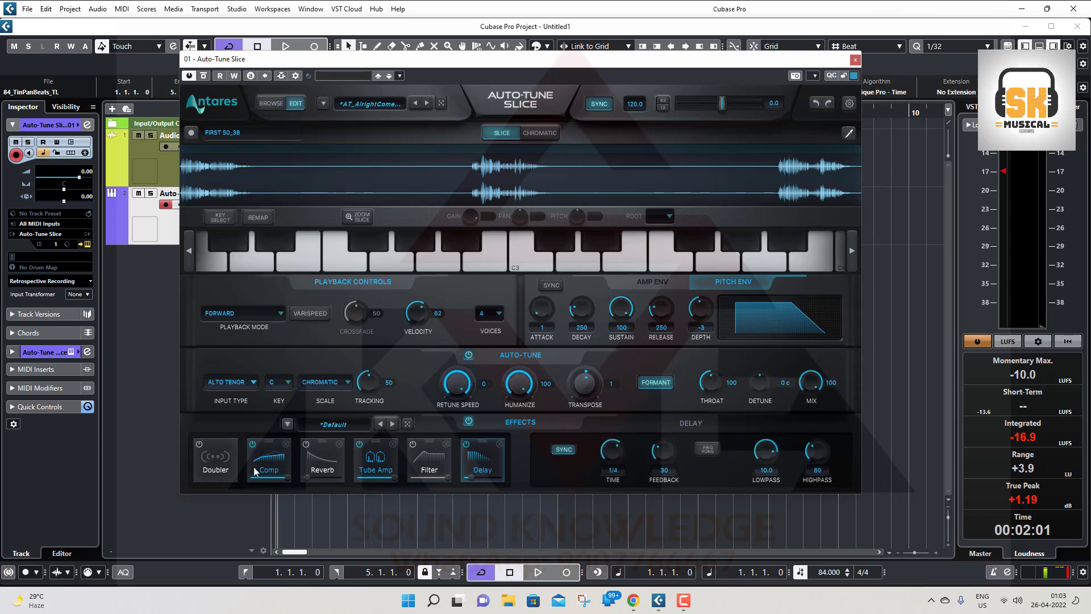
{"action": "left_click", "coordinate": [219, 451]}
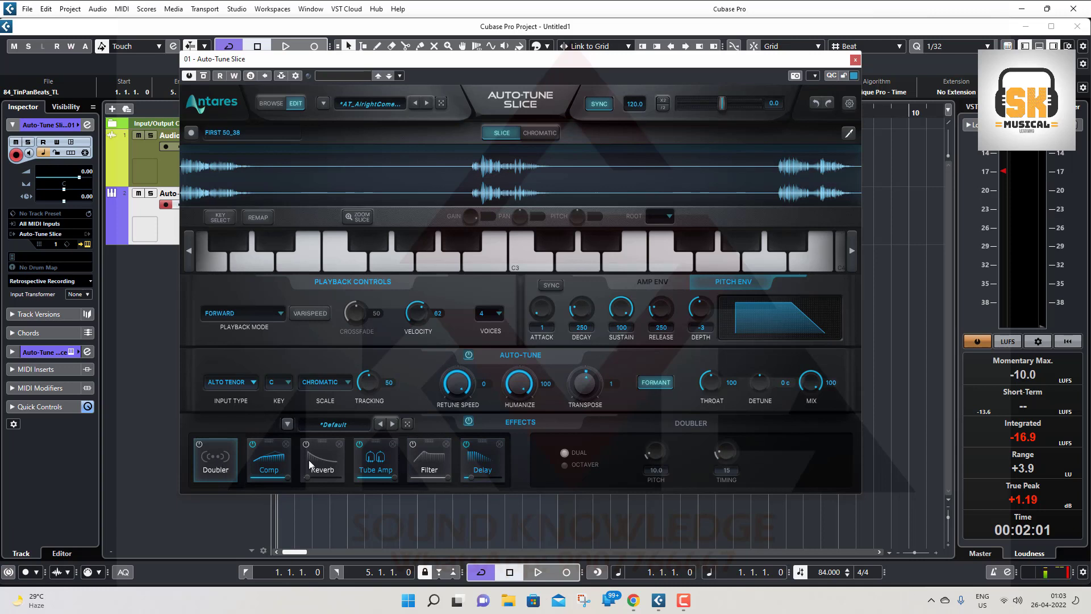
{"action": "left_click", "coordinate": [276, 460]}
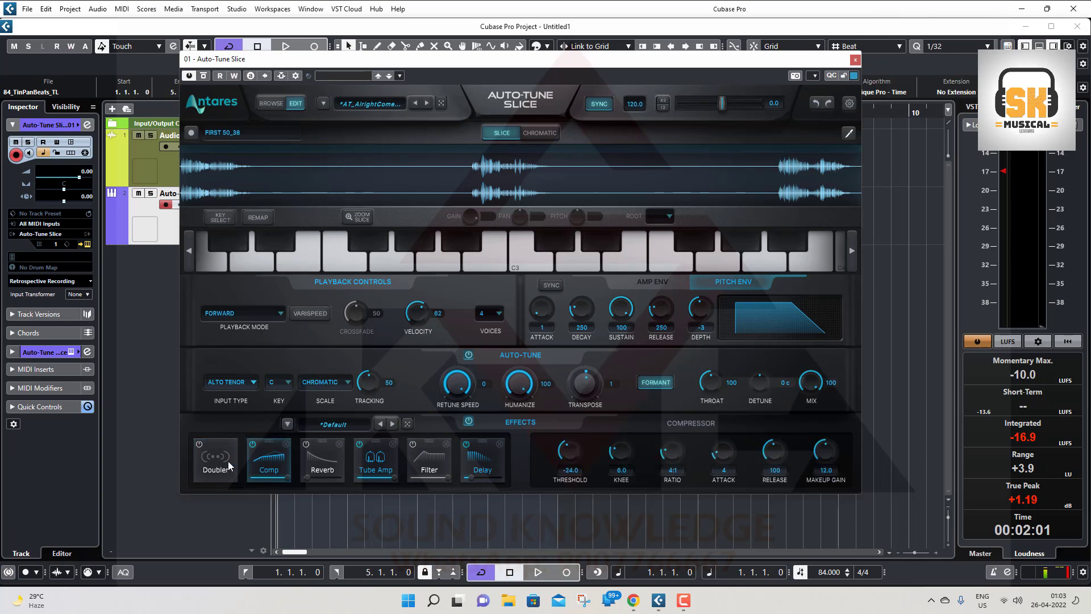
{"action": "left_click", "coordinate": [370, 104]}
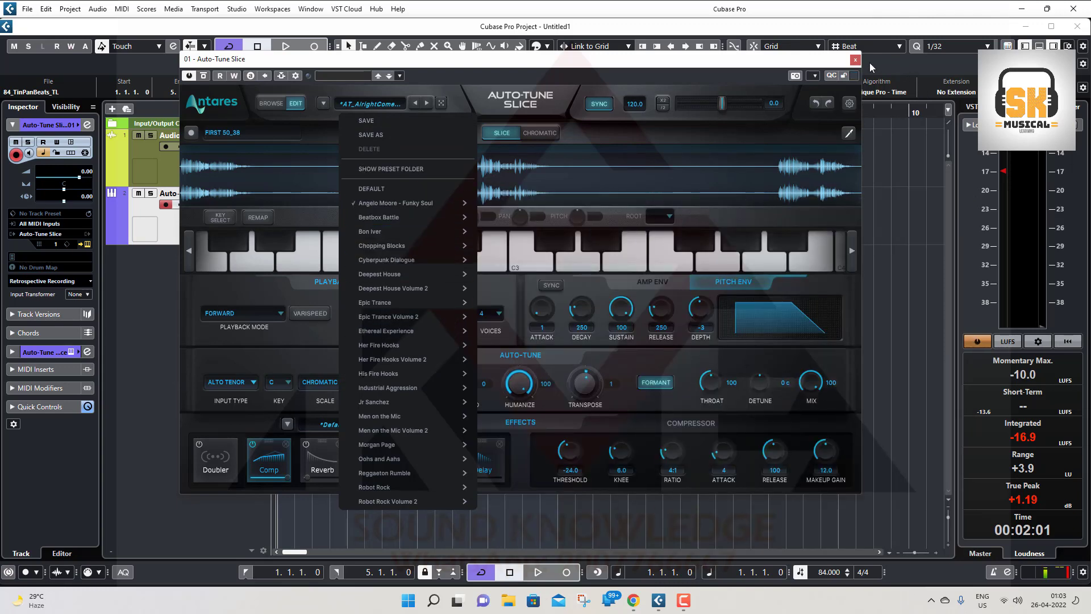
{"action": "left_click", "coordinate": [227, 251]}
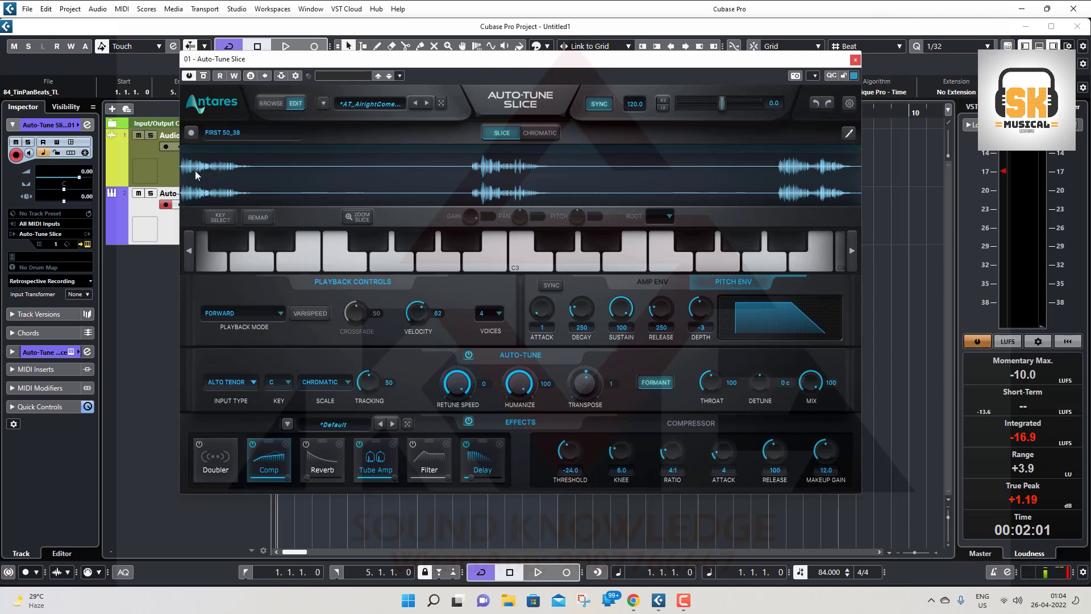
Step: Arm recording into the sample slot, accepting removal of the existing audio, and disarm it again
{"action": "left_click", "coordinate": [191, 134]}
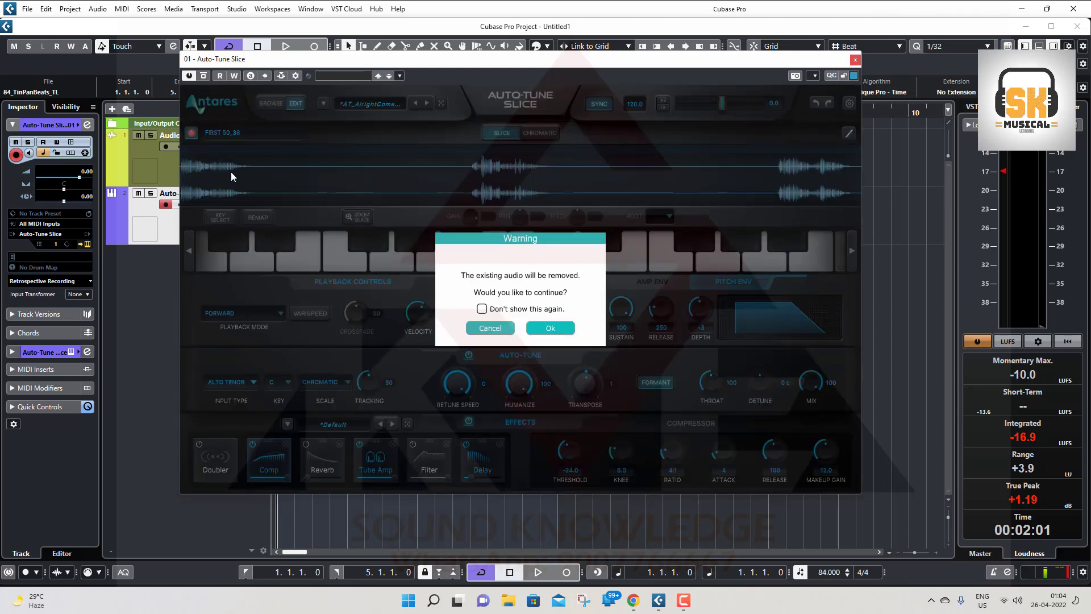
{"action": "left_click", "coordinate": [567, 331]}
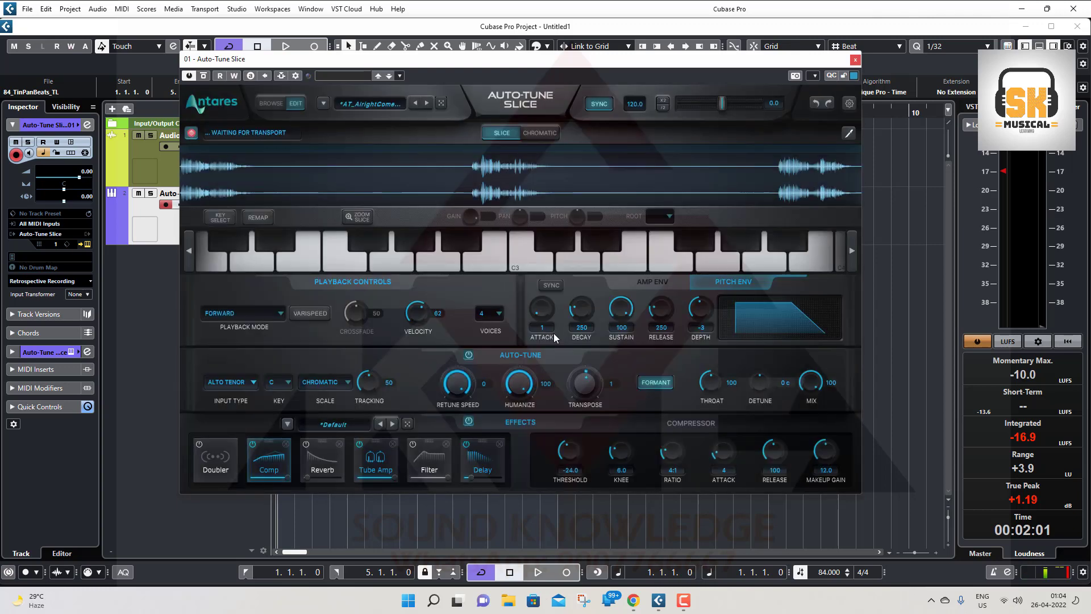
{"action": "left_click", "coordinate": [209, 268]}
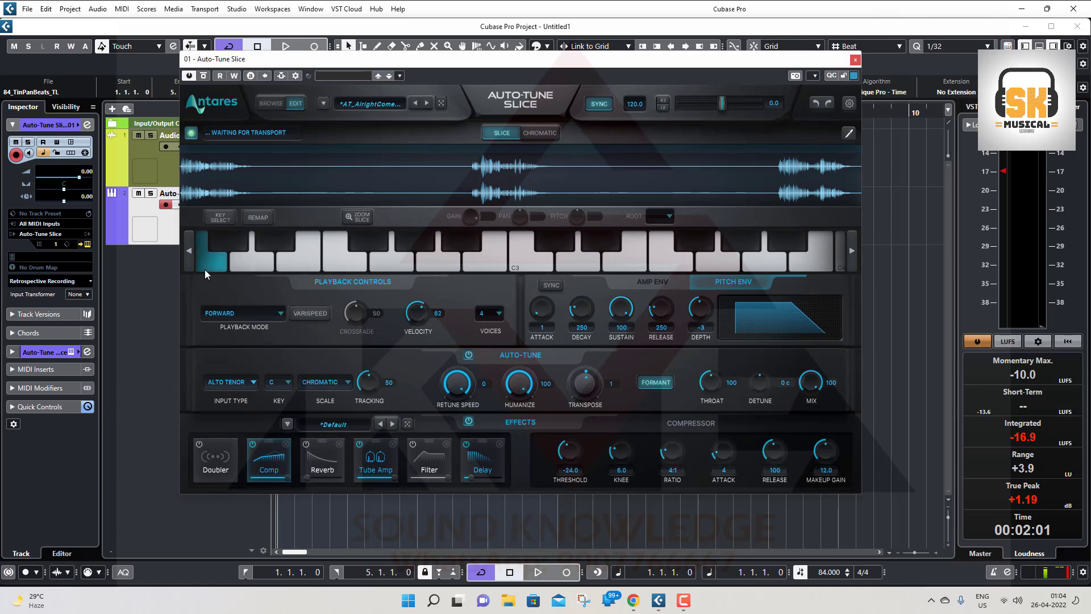
{"action": "left_click", "coordinate": [191, 133]}
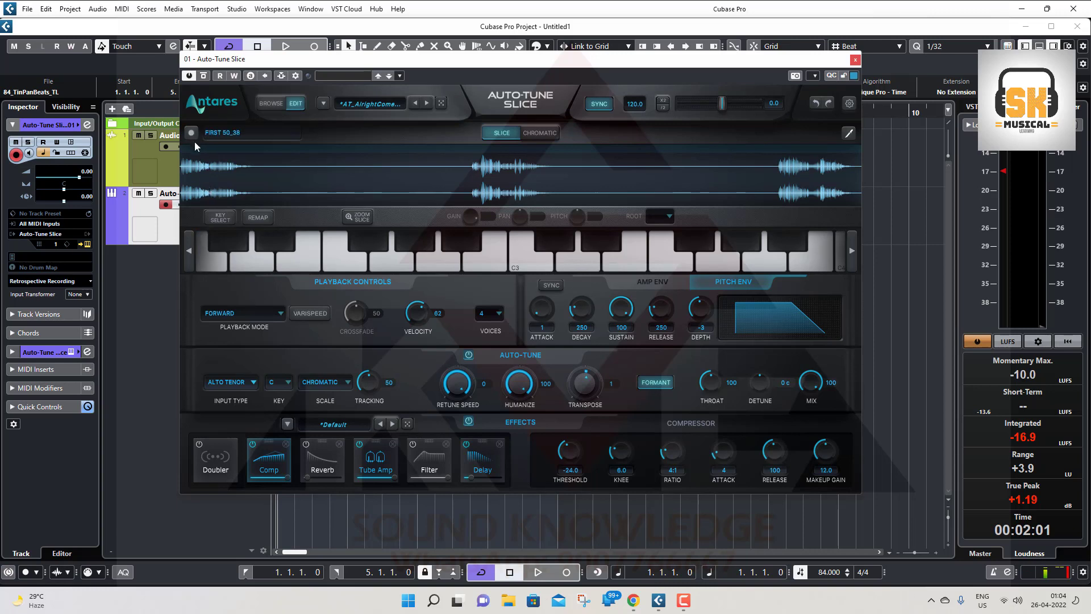
Step: Reslice the loaded sample by transients with a sensitivity of 50 and play the lowest visible key
{"action": "left_click", "coordinate": [848, 133]}
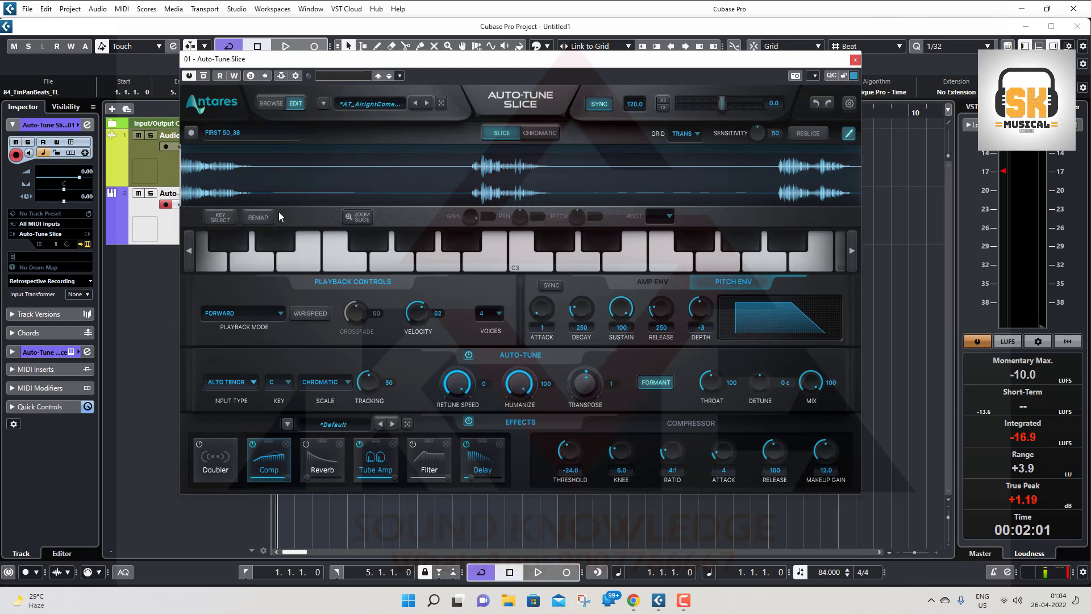
{"action": "left_click", "coordinate": [806, 134]}
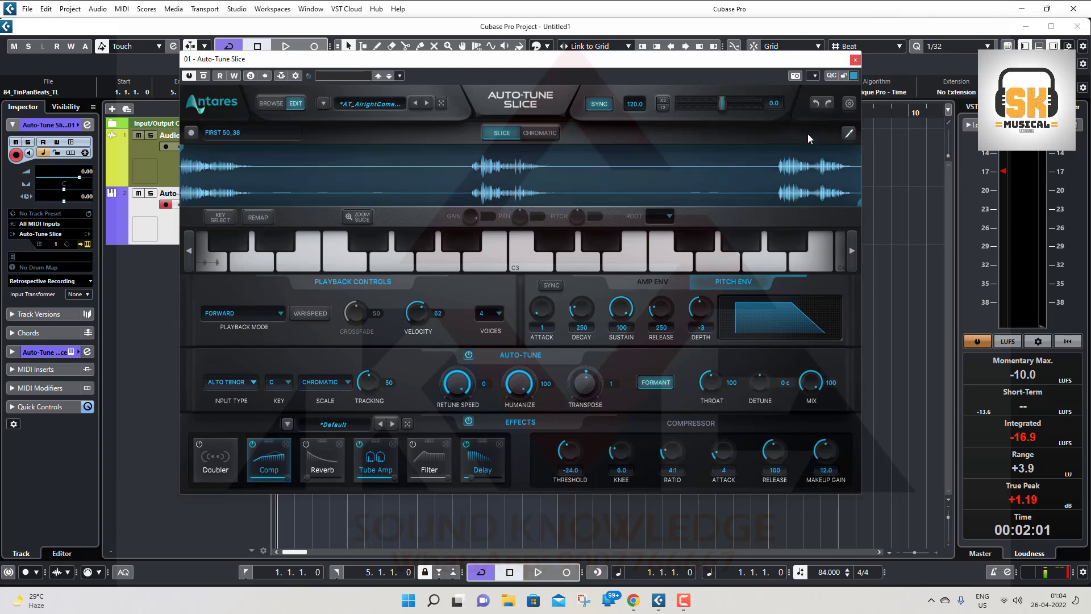
{"action": "left_click", "coordinate": [209, 263]}
Step: Browse the instrument's preset banks and load the Swang Mango preset from the Bon Iver bank
{"action": "left_click", "coordinate": [377, 104]}
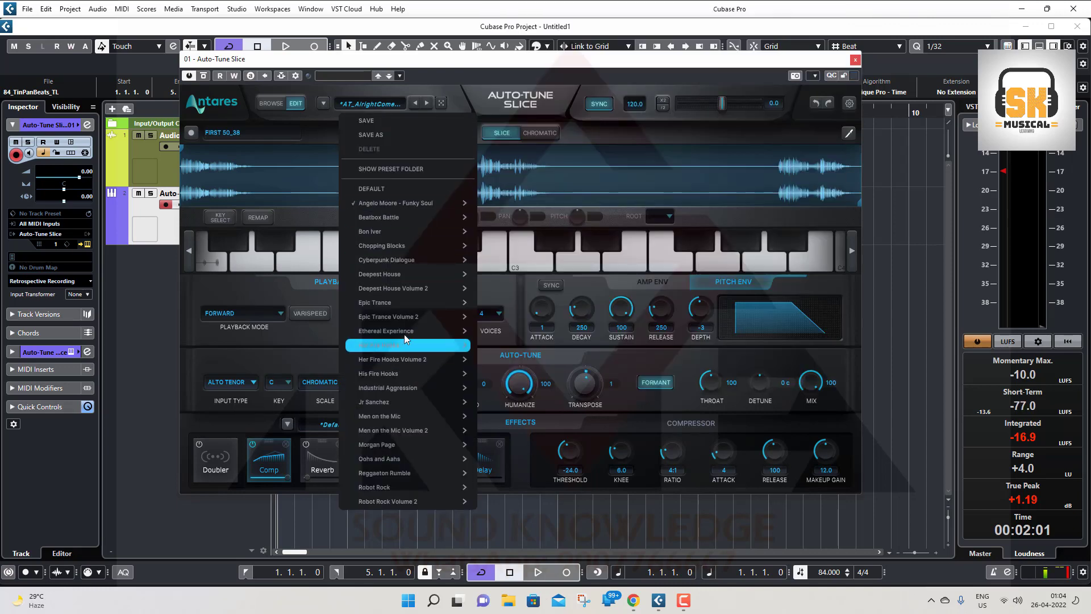
{"action": "mouse_move", "coordinate": [407, 334]}
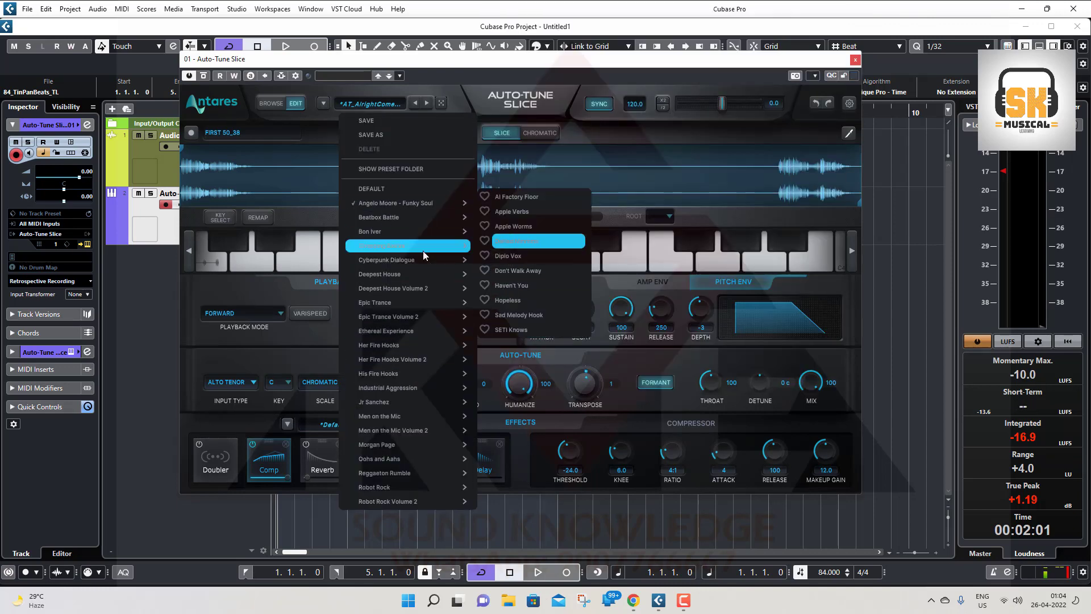
{"action": "mouse_move", "coordinate": [395, 232]}
{"action": "left_click", "coordinate": [527, 321]}
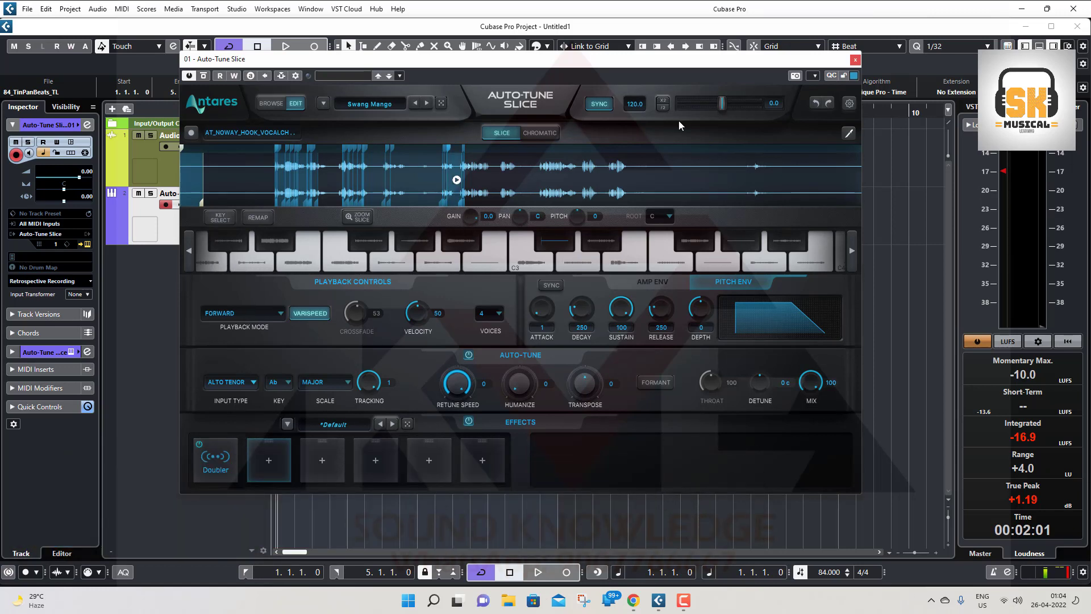
Step: Set the slice grid to 1/16, reslice the sample, and show the slice editing controls again
{"action": "left_click", "coordinate": [848, 134]}
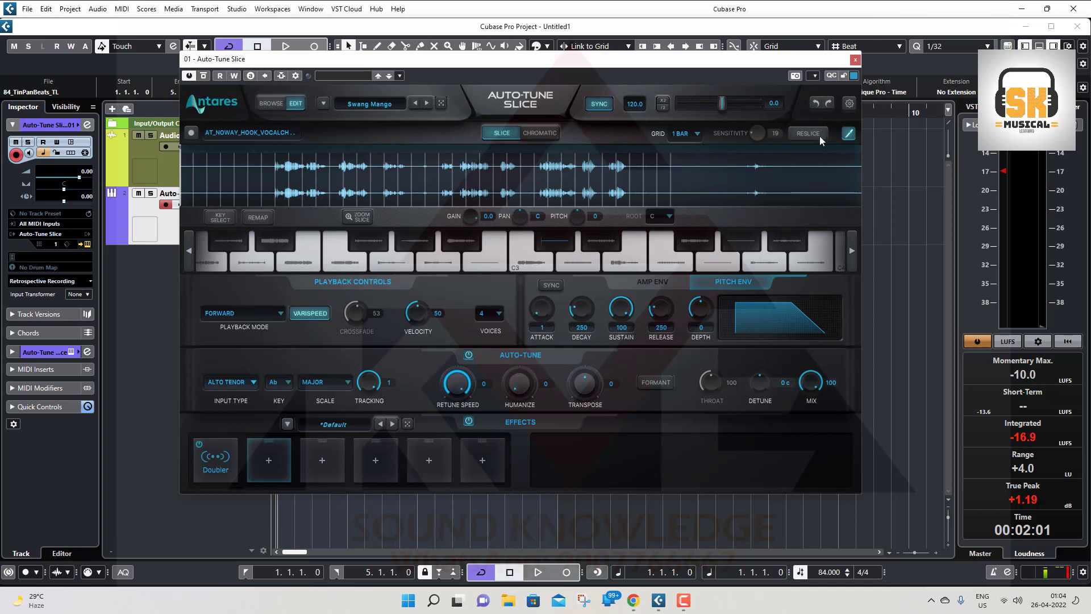
{"action": "left_click", "coordinate": [685, 133]}
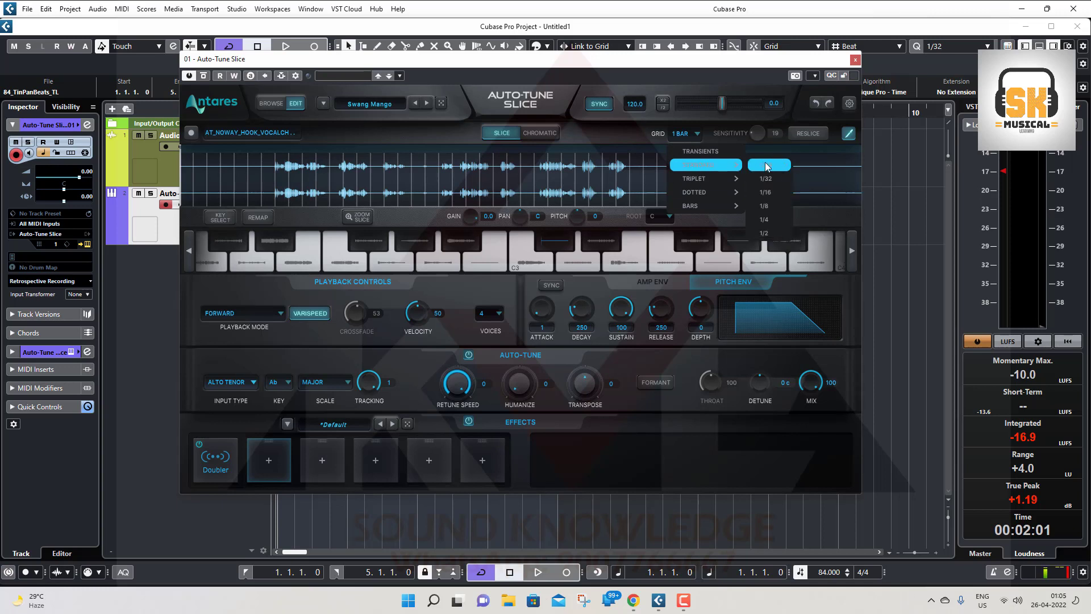
{"action": "left_click", "coordinate": [768, 196]}
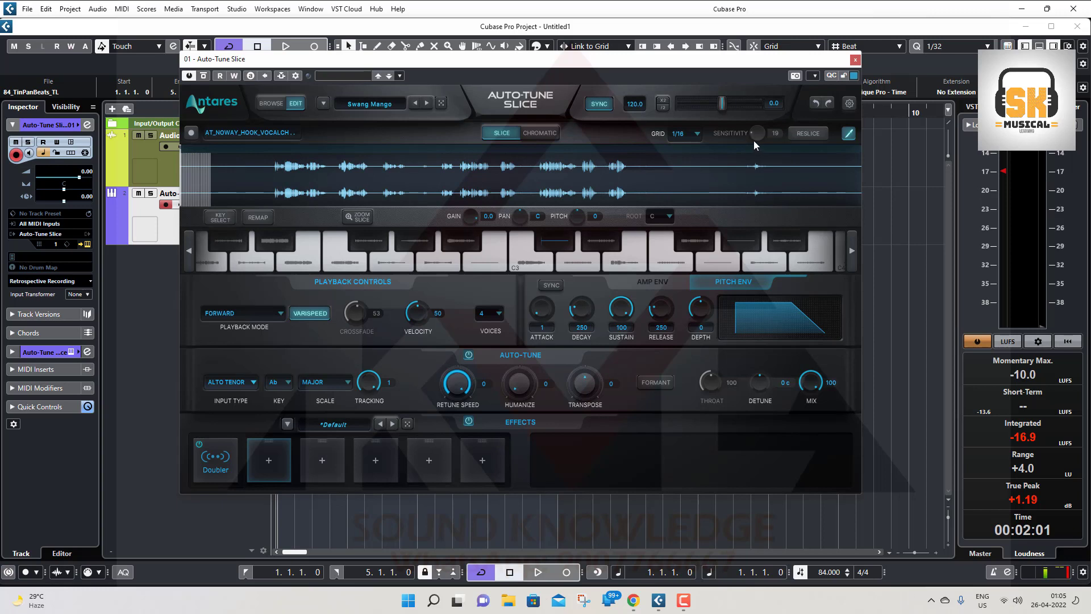
{"action": "left_click", "coordinate": [806, 133]}
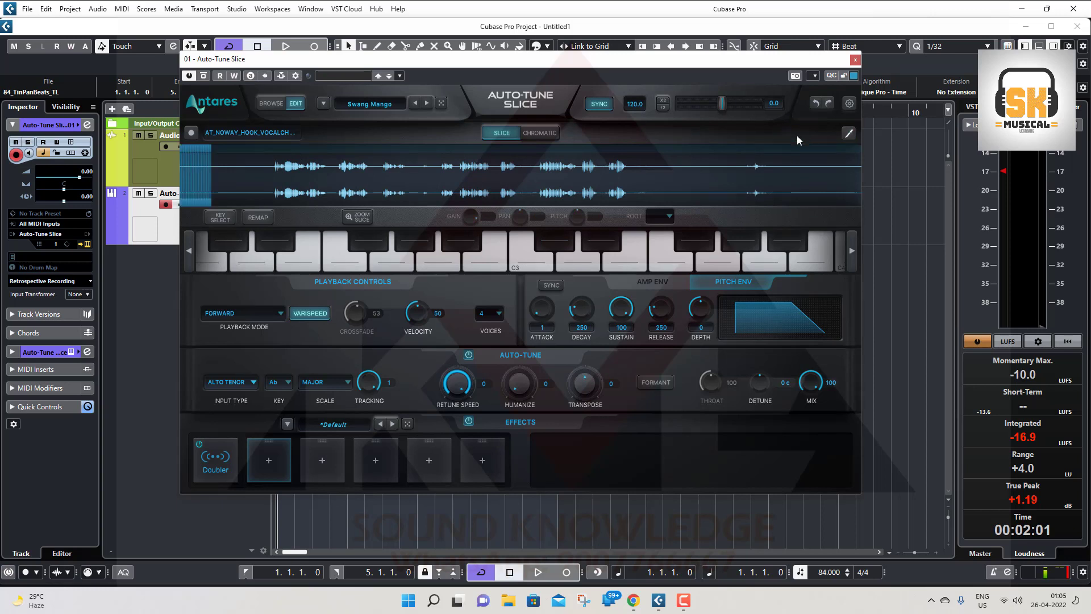
{"action": "left_click", "coordinate": [847, 135]}
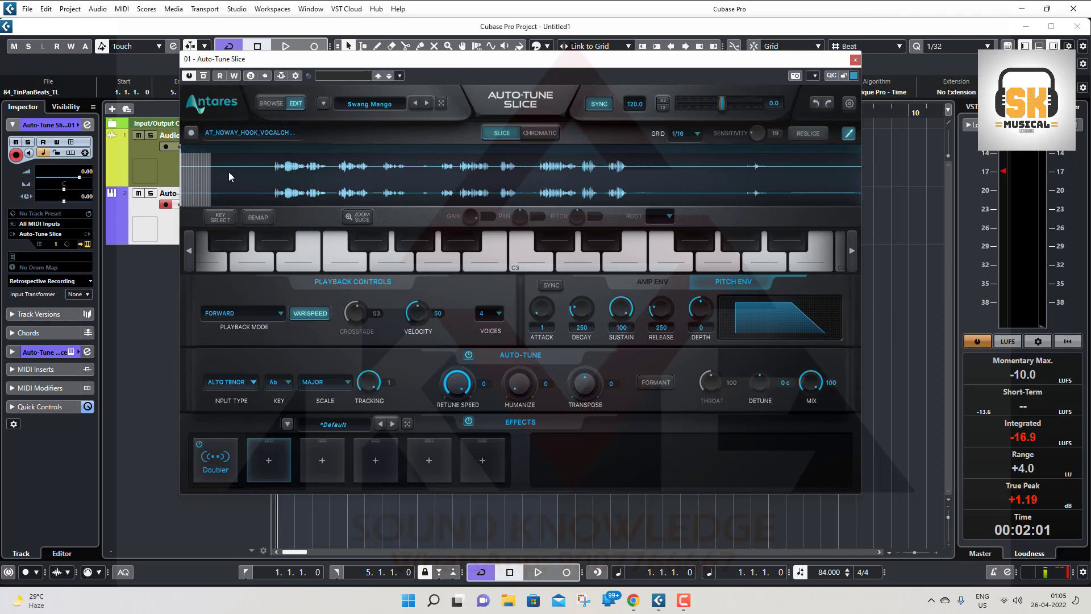
Step: Load the Demo Slice preset from the Bon Iver bank and reslice its sample
{"action": "left_click", "coordinate": [380, 107]}
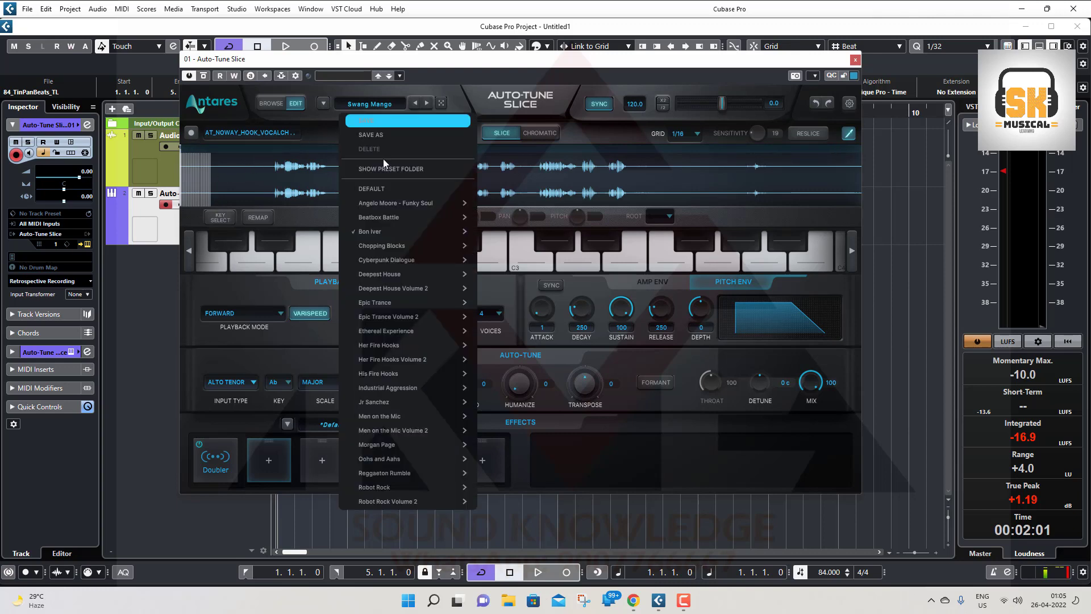
{"action": "mouse_move", "coordinate": [470, 238]}
{"action": "left_click", "coordinate": [525, 299]}
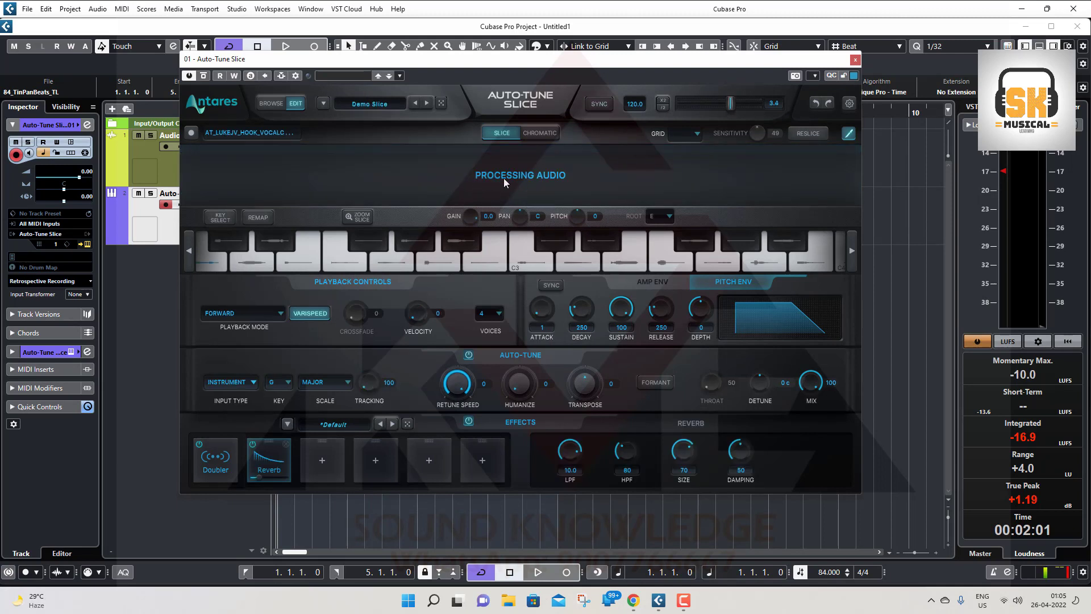
{"action": "left_click", "coordinate": [818, 134]}
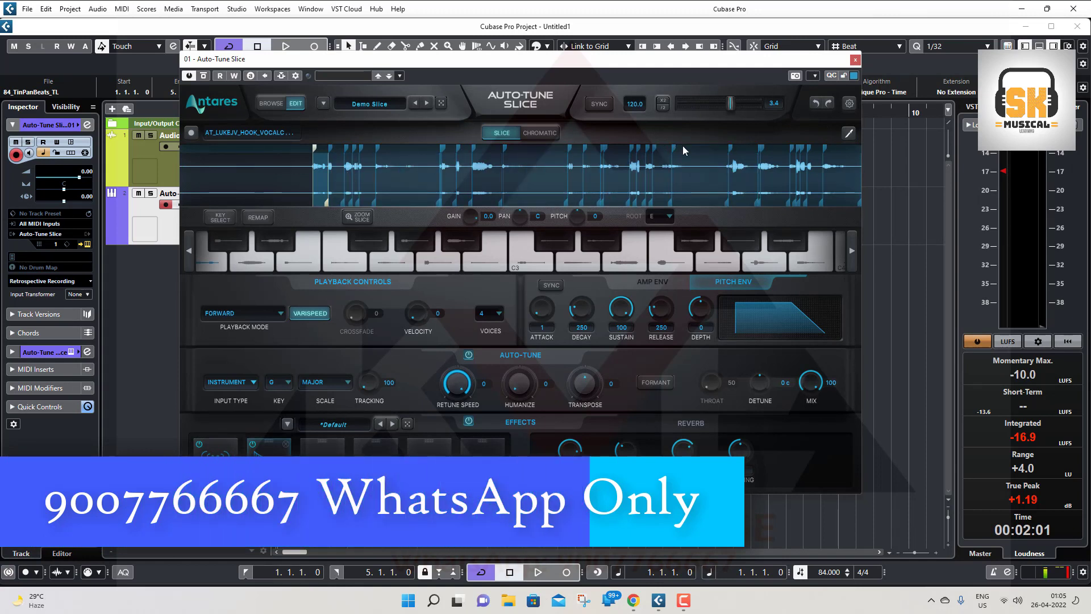
Step: Audition the vocal slices by playing several keys up to C3 on the instrument's keyboard
{"action": "left_click", "coordinate": [206, 265]}
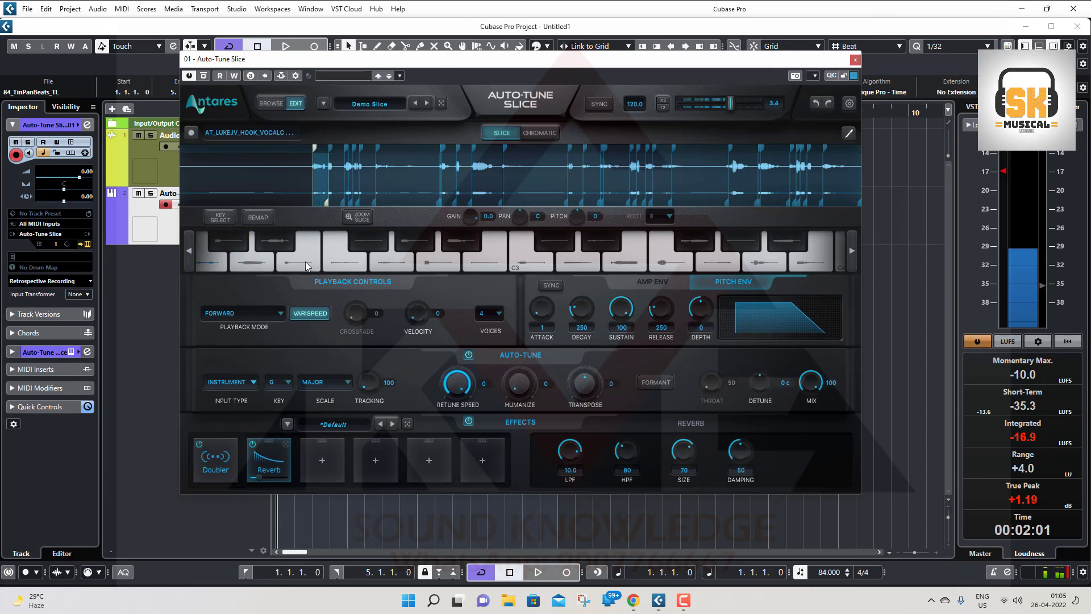
{"action": "left_click", "coordinate": [345, 265]}
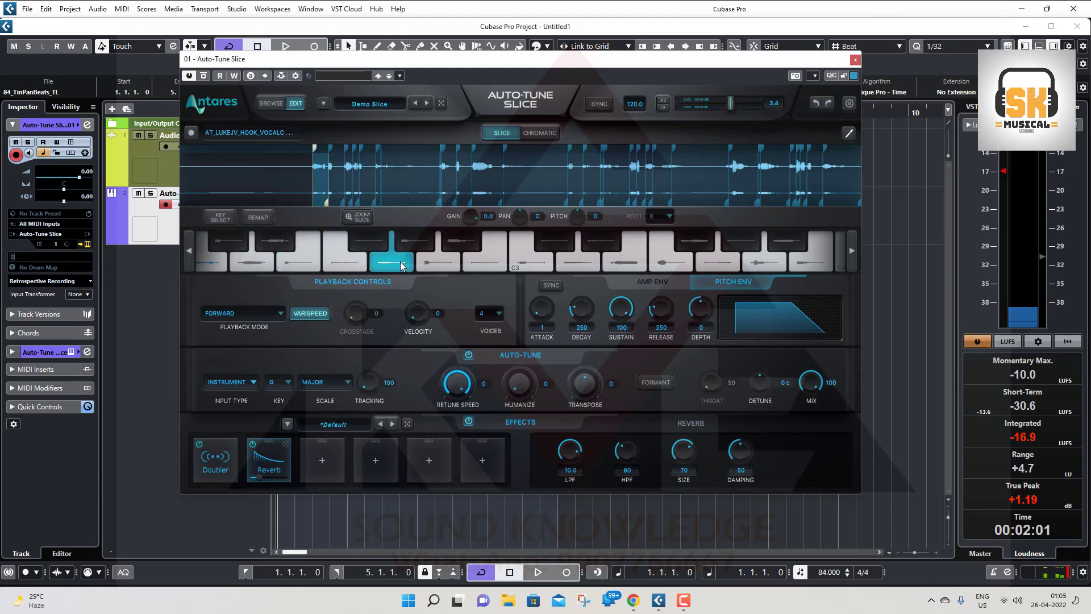
{"action": "left_click", "coordinate": [429, 264]}
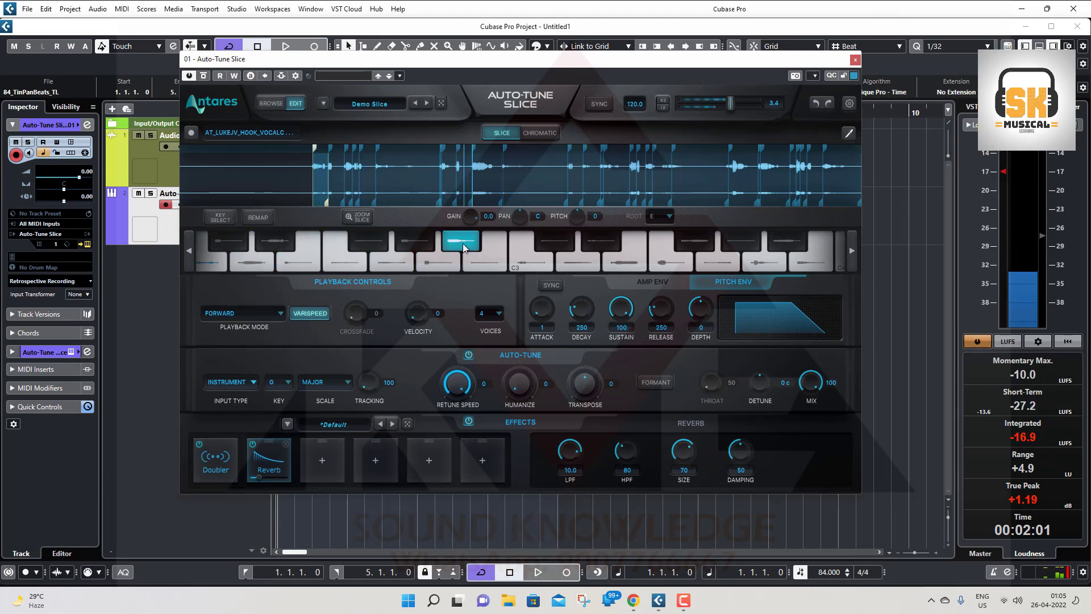
{"action": "left_click", "coordinate": [521, 262]}
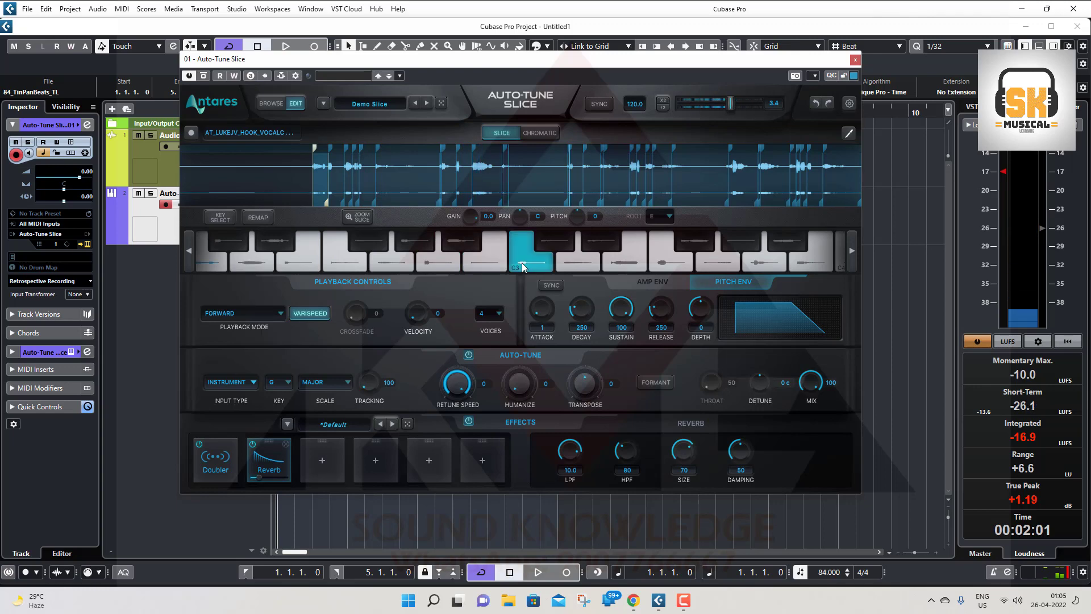
Step: Load the Believe Verse preset from the Deepest House Volume 2 bank
{"action": "left_click", "coordinate": [370, 104]}
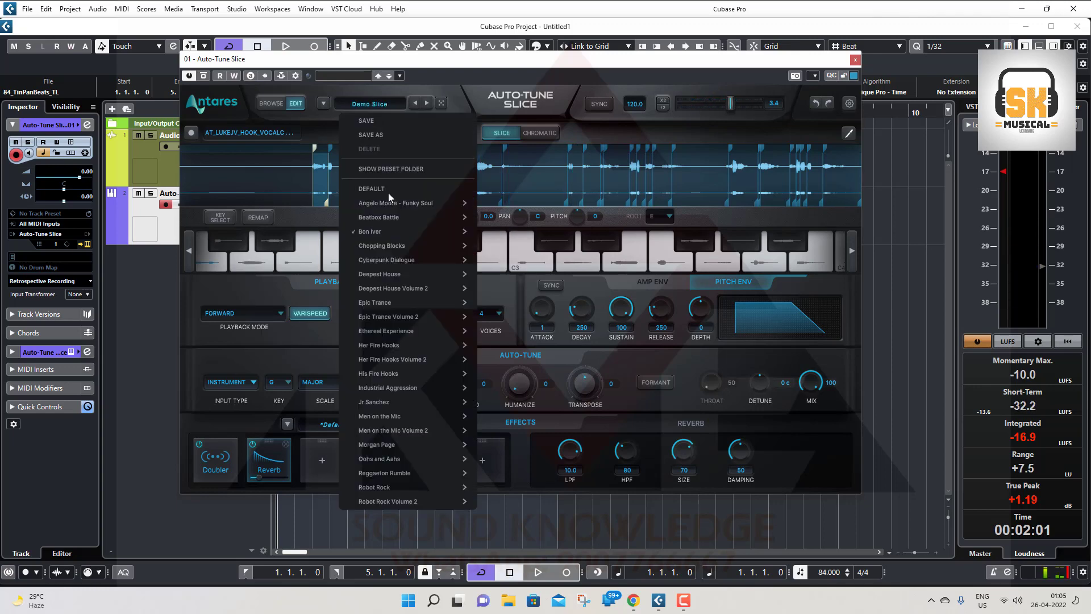
{"action": "mouse_move", "coordinate": [435, 295]}
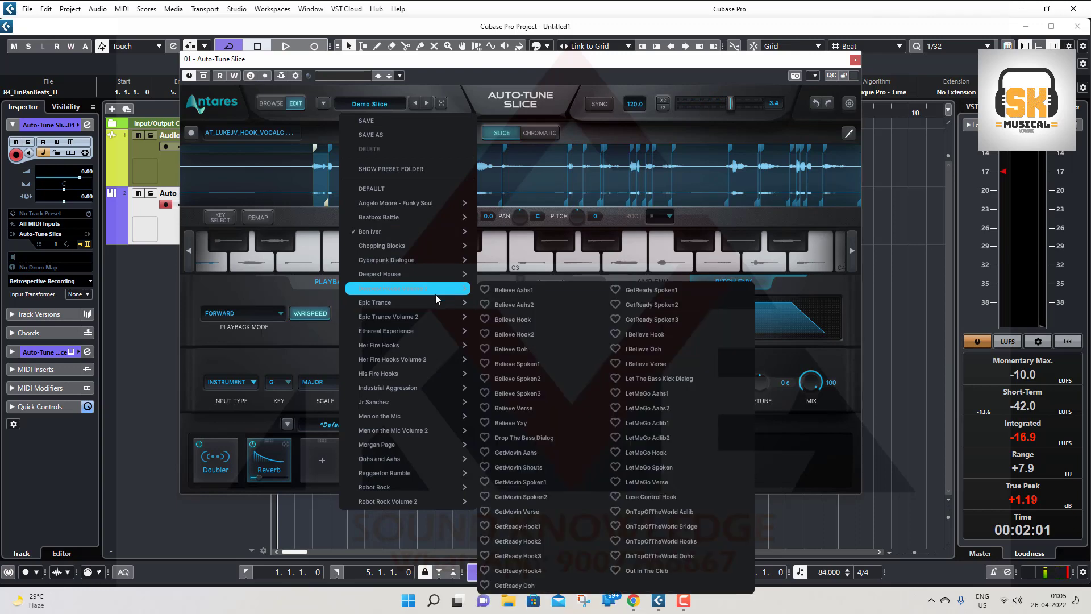
{"action": "left_click", "coordinate": [519, 409]}
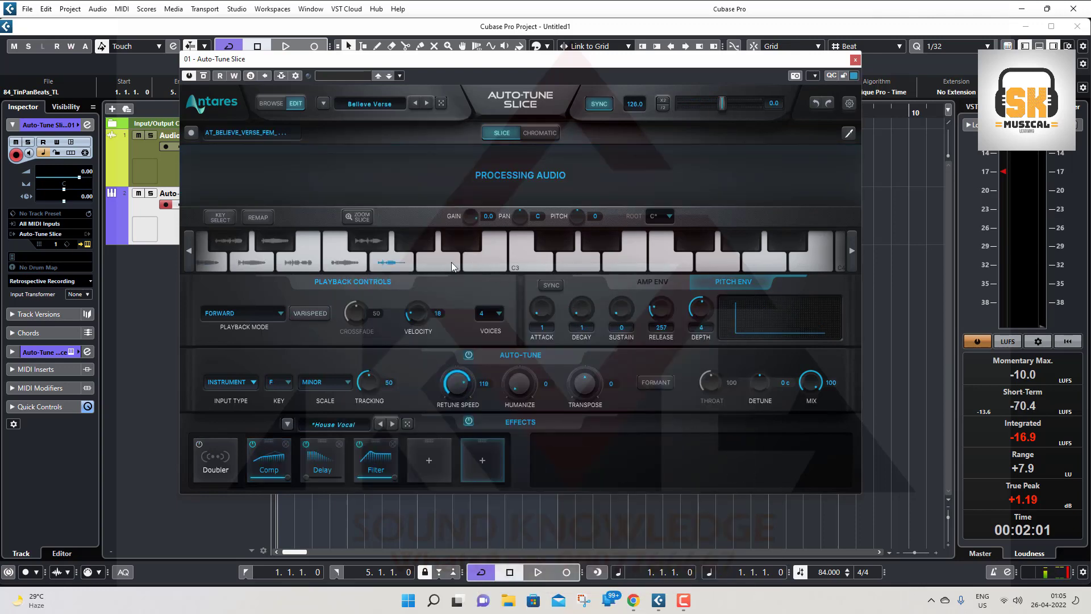
Step: Audition two of the lowest vocal slices on the instrument's keyboard, then close the instrument window
{"action": "left_click", "coordinate": [208, 261]}
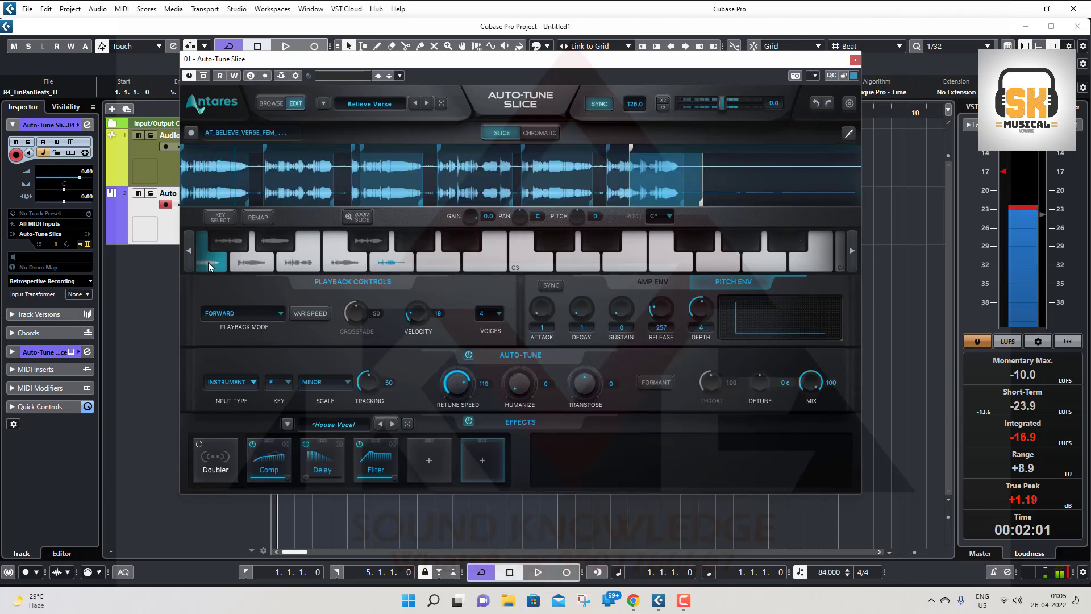
{"action": "left_click", "coordinate": [269, 244]}
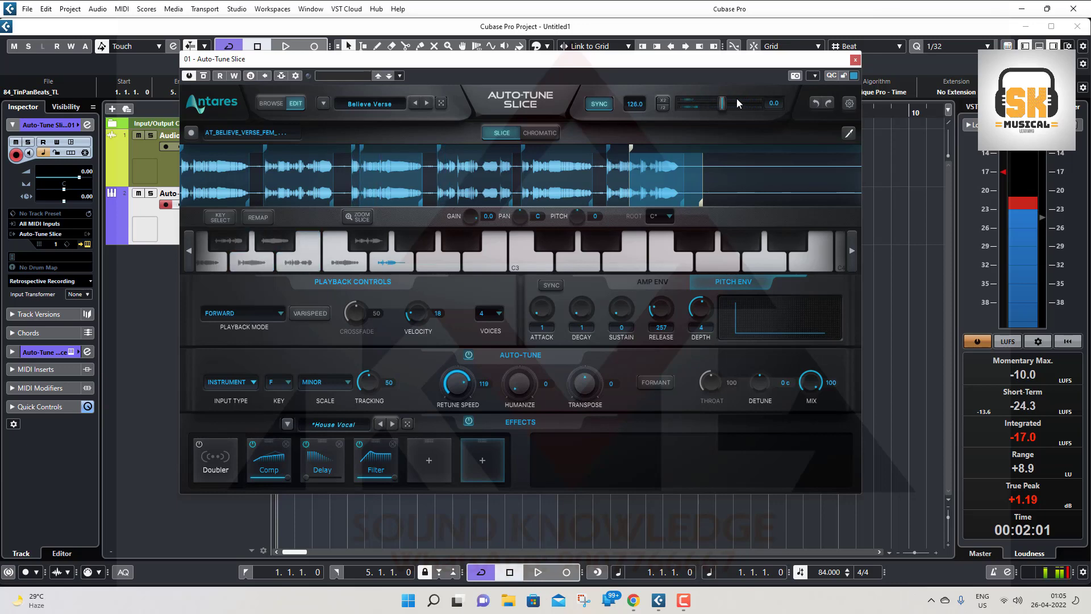
{"action": "left_click", "coordinate": [854, 61]}
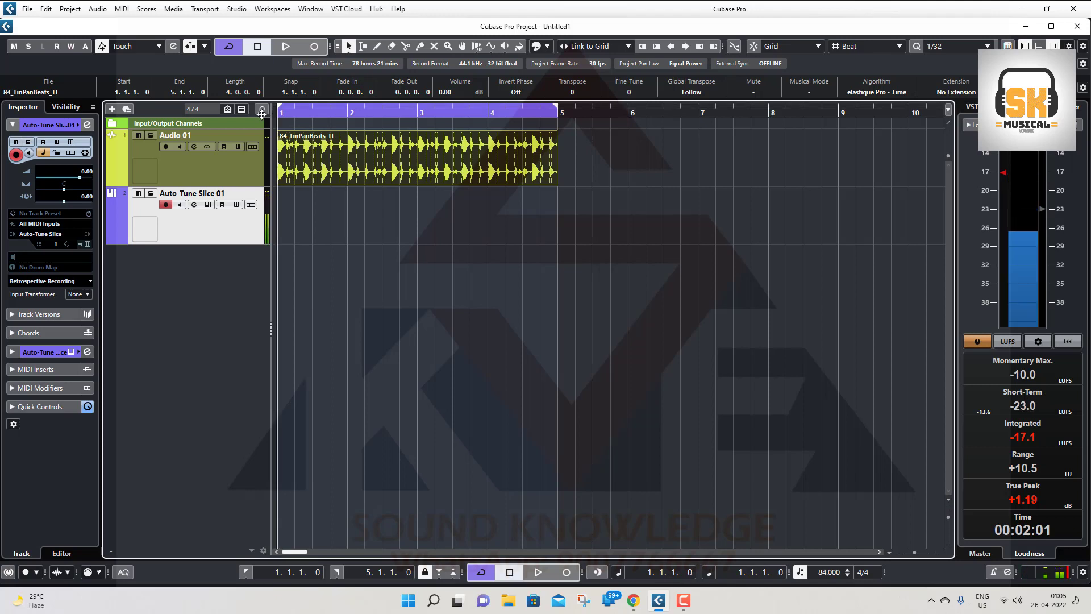
Step: Record a slice performance over the looped beat on the Auto-Tune Slice 01 track
{"action": "key", "text": "space"}
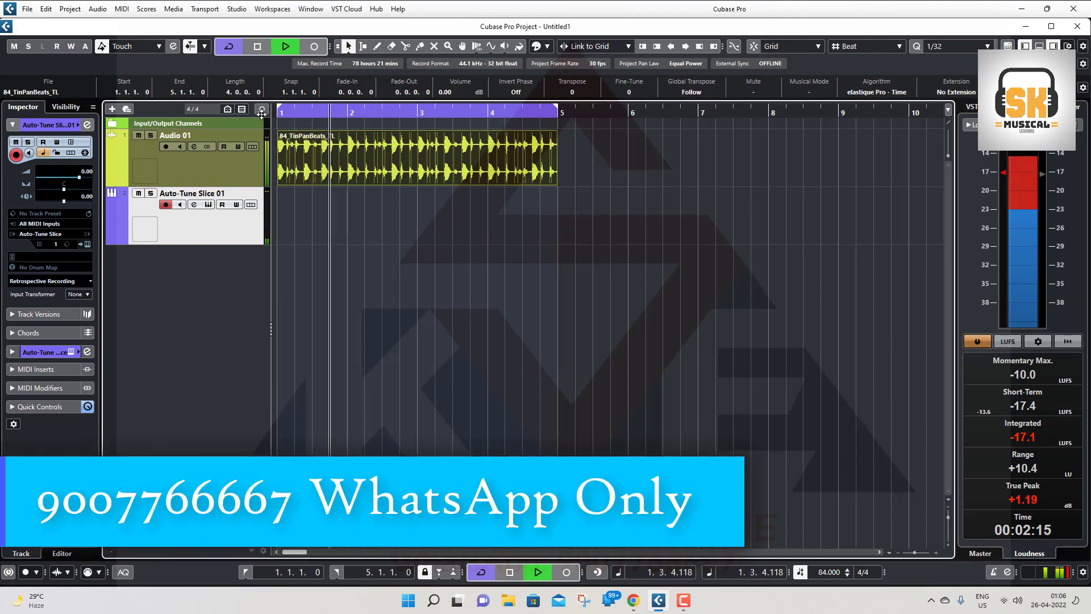
{"action": "key", "text": "KP_Multiply"}
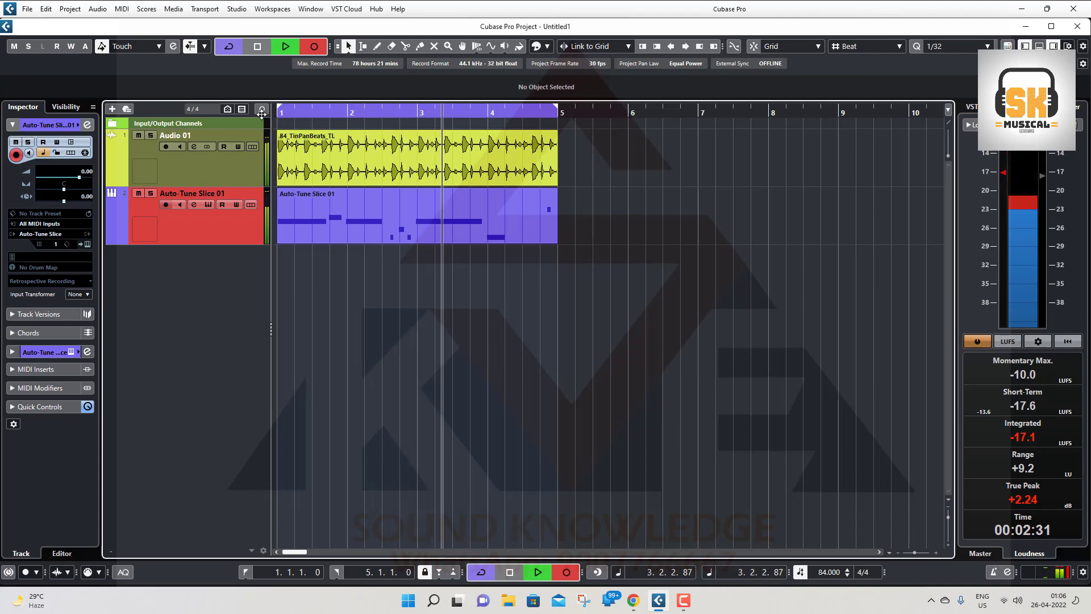
{"action": "key", "text": "space"}
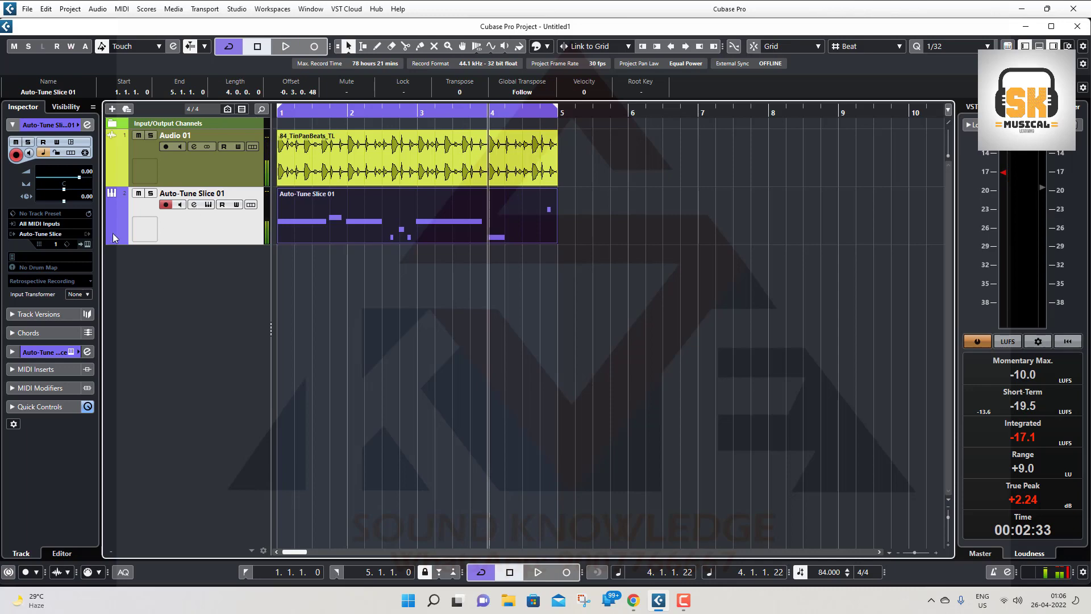
Step: Reopen the Auto-Tune Slice instrument and, during playback, set the retune speed to 0 and humanize to 65
{"action": "left_click", "coordinate": [87, 244]}
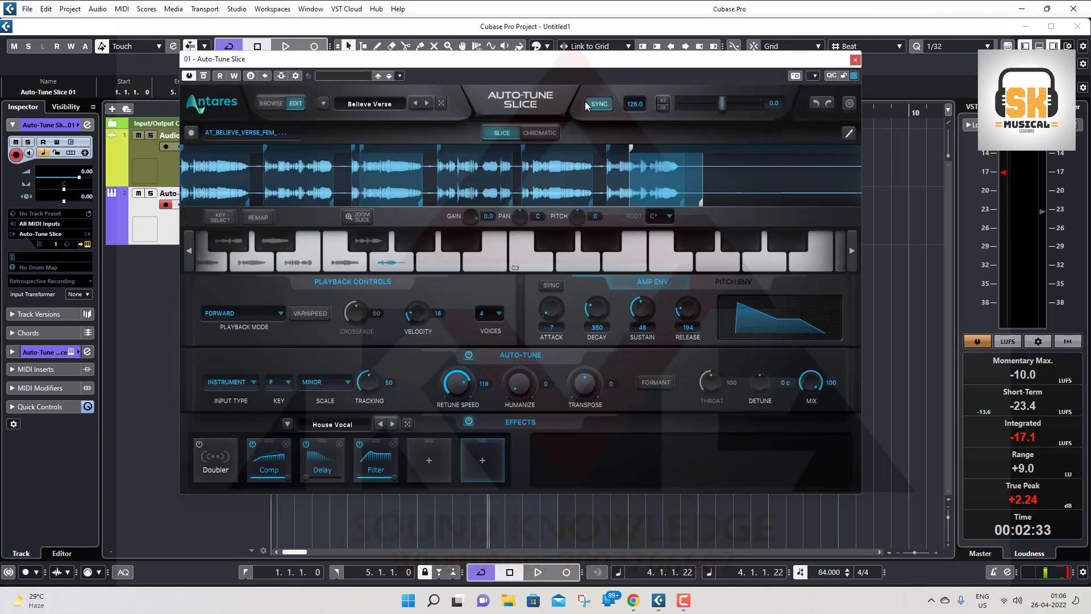
{"action": "left_click_drag", "start_coordinate": [572, 64], "coordinate": [864, 41]}
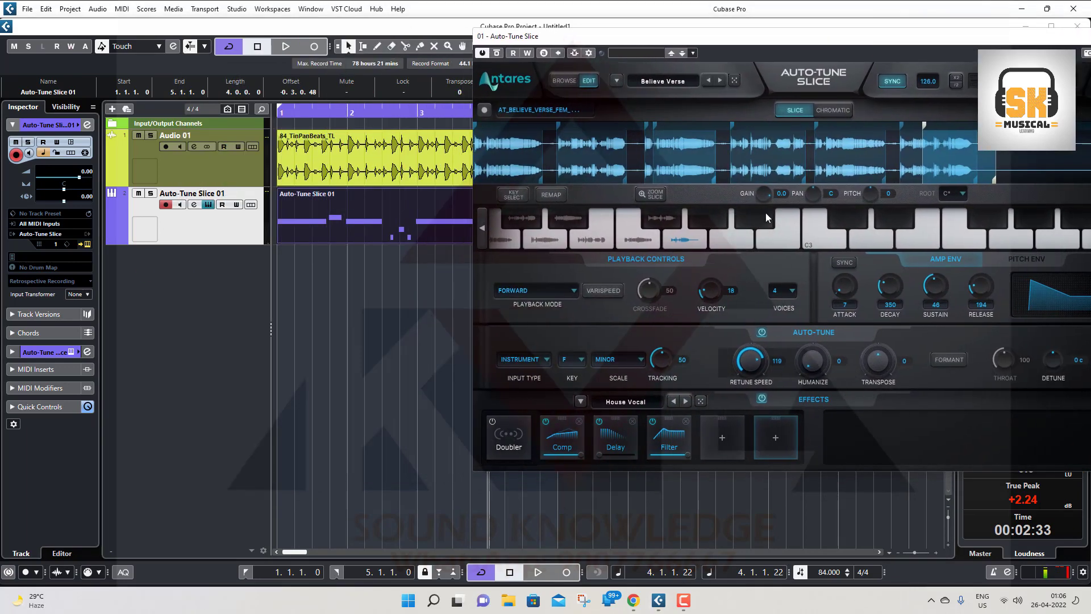
{"action": "key", "text": "space"}
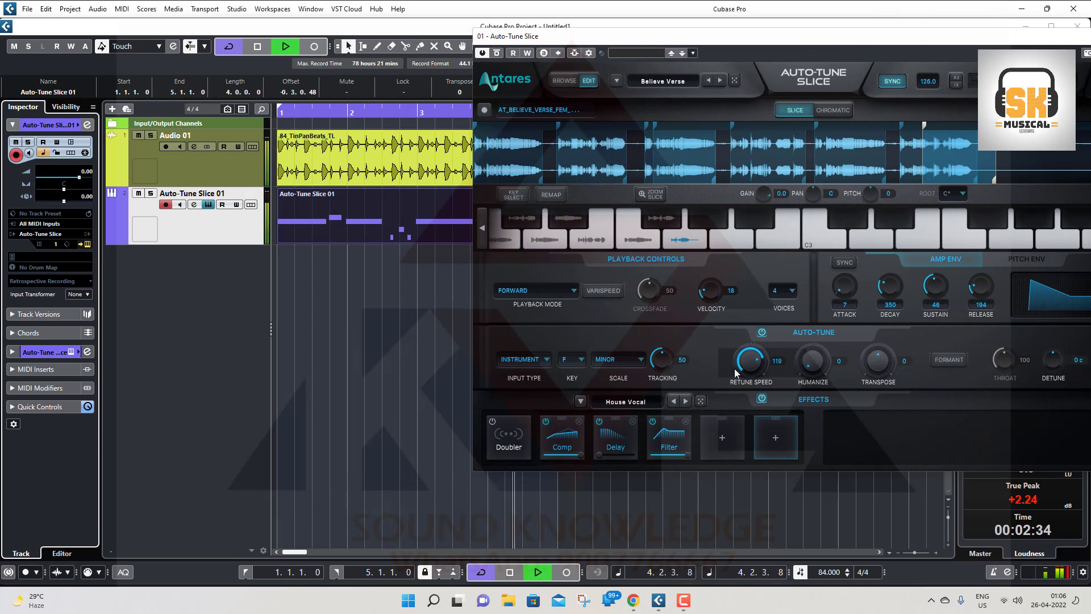
{"action": "left_click_drag", "start_coordinate": [748, 370], "coordinate": [741, 267]}
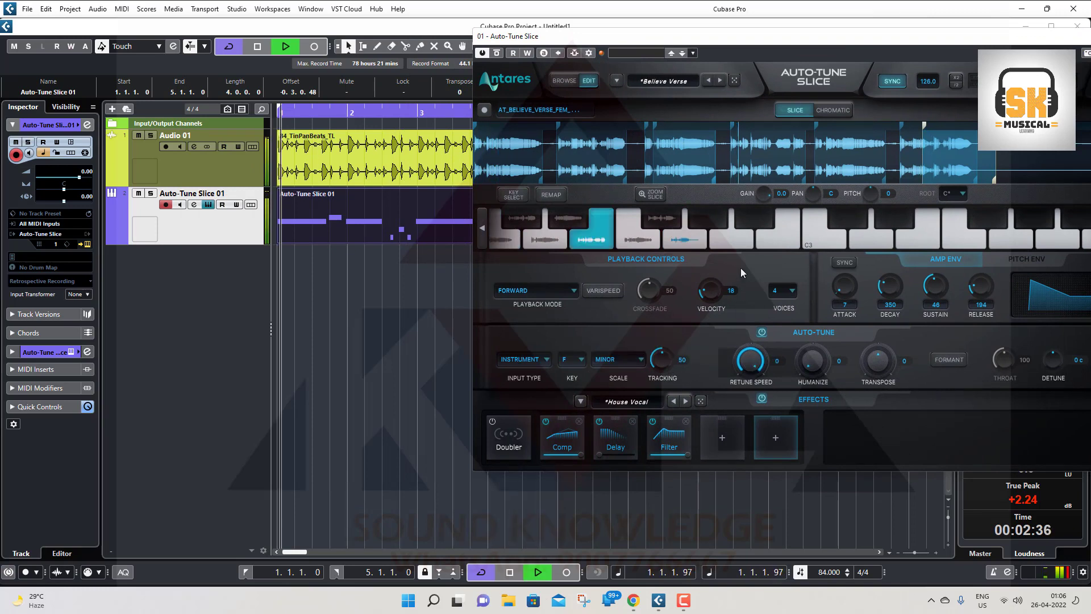
{"action": "left_click_drag", "start_coordinate": [812, 364], "coordinate": [805, 316]}
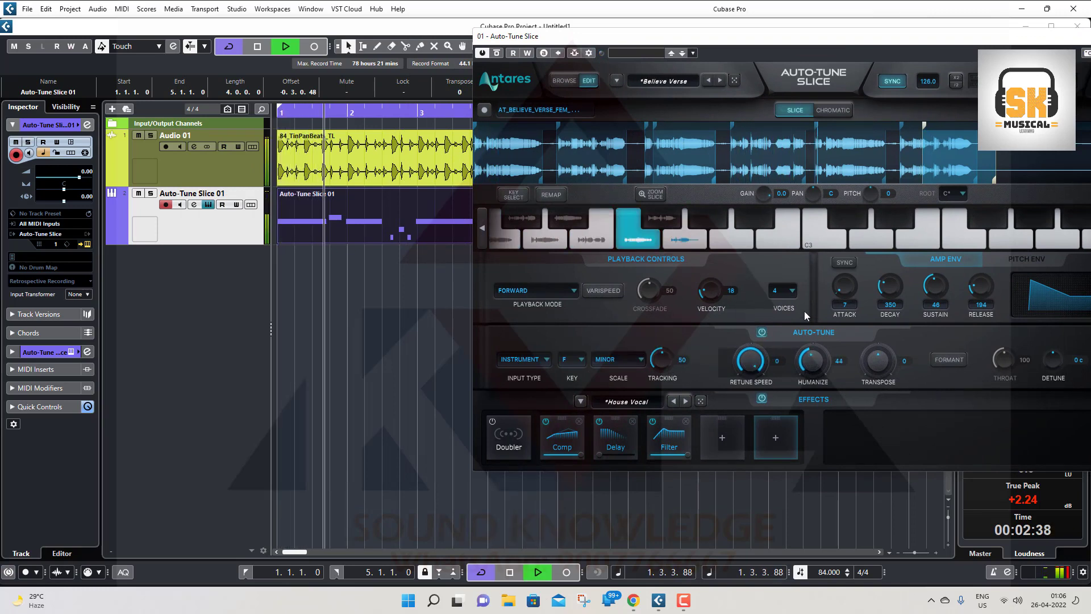
{"action": "left_click_drag", "start_coordinate": [803, 254], "coordinate": [774, 309]}
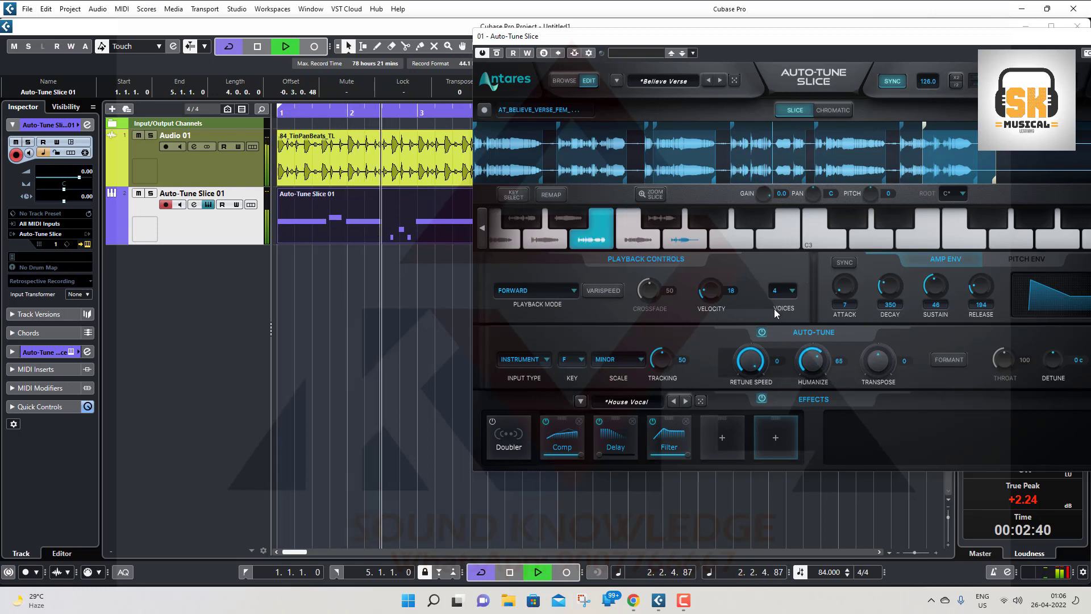
Step: Limit the playback to 1 voice and set the Auto-Tune tracking to 32
{"action": "left_click", "coordinate": [784, 290]}
{"action": "left_click", "coordinate": [783, 332]}
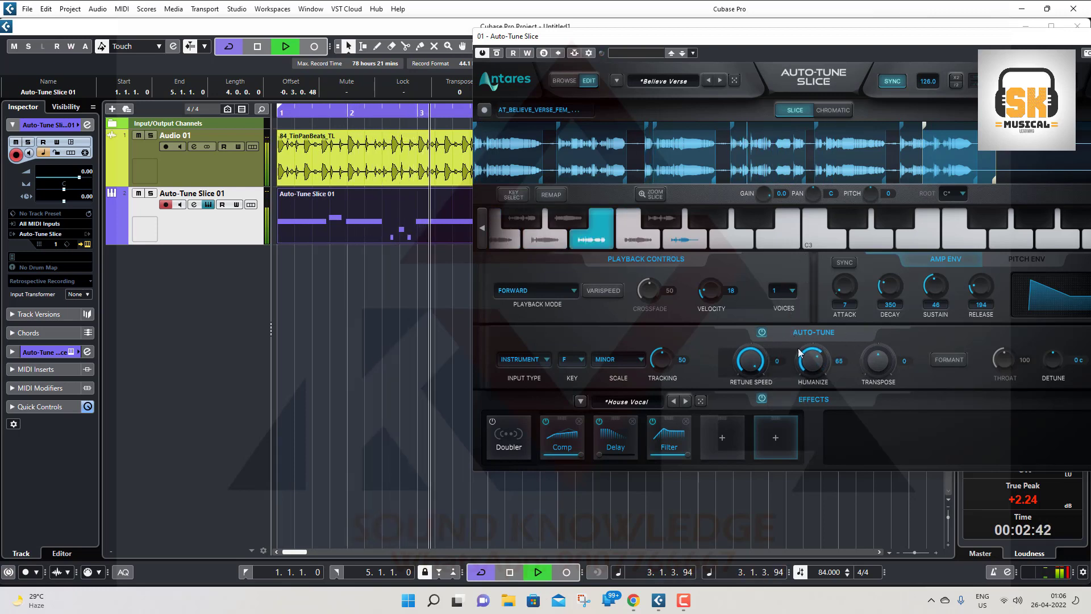
{"action": "left_click_drag", "start_coordinate": [875, 369], "coordinate": [871, 360]}
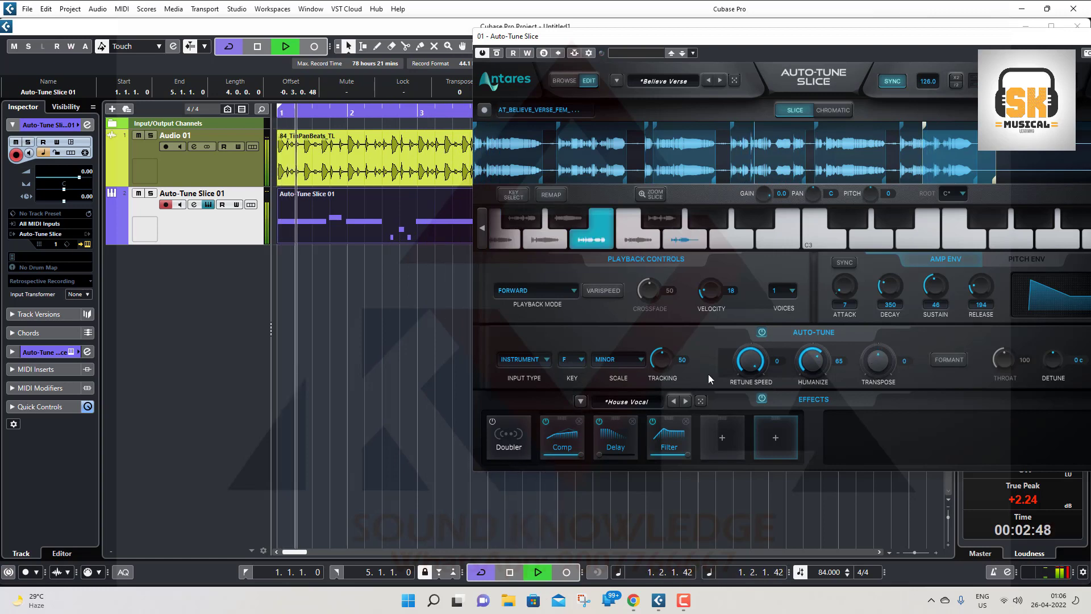
{"action": "left_click_drag", "start_coordinate": [665, 364], "coordinate": [665, 386]}
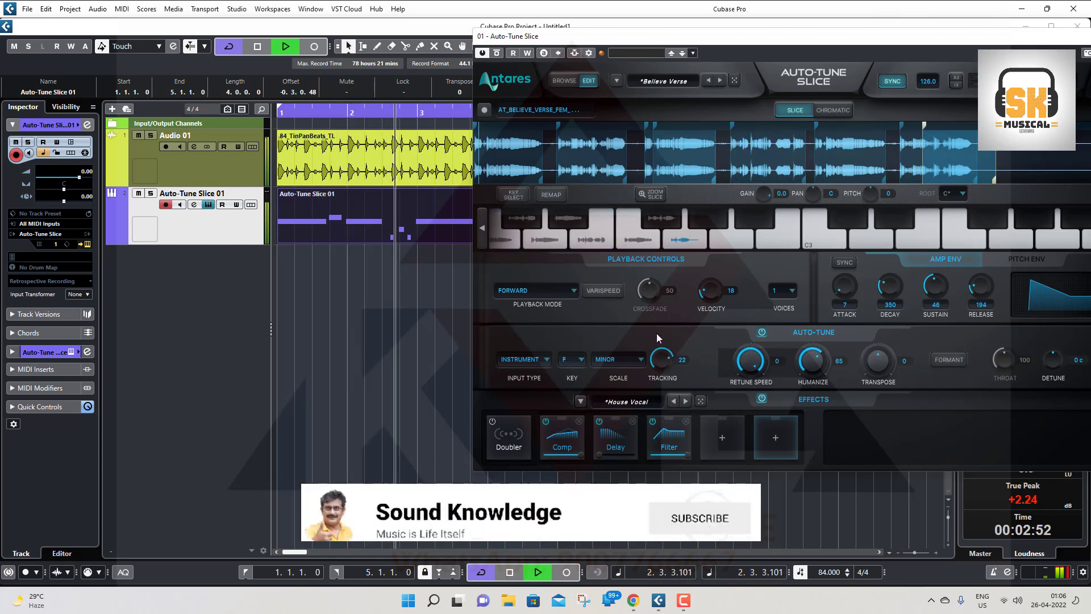
Step: Enable Varispeed, set the crossfade to 64, and try the Reverse playback mode before returning to Forward, with tracking at 33
{"action": "left_click", "coordinate": [605, 290]}
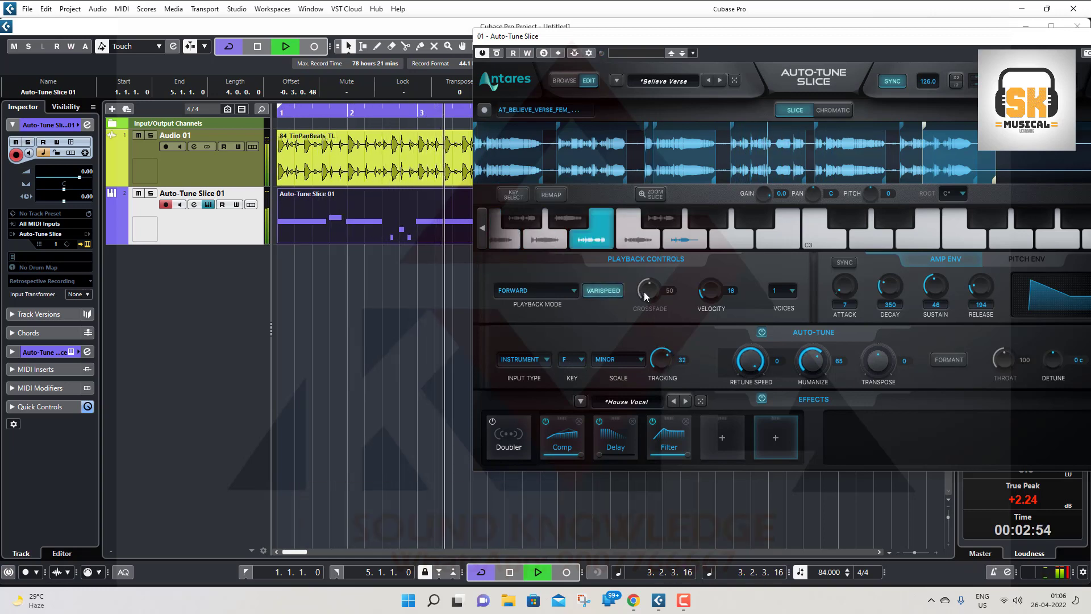
{"action": "left_click_drag", "start_coordinate": [645, 288], "coordinate": [646, 280]}
{"action": "left_click", "coordinate": [566, 290]}
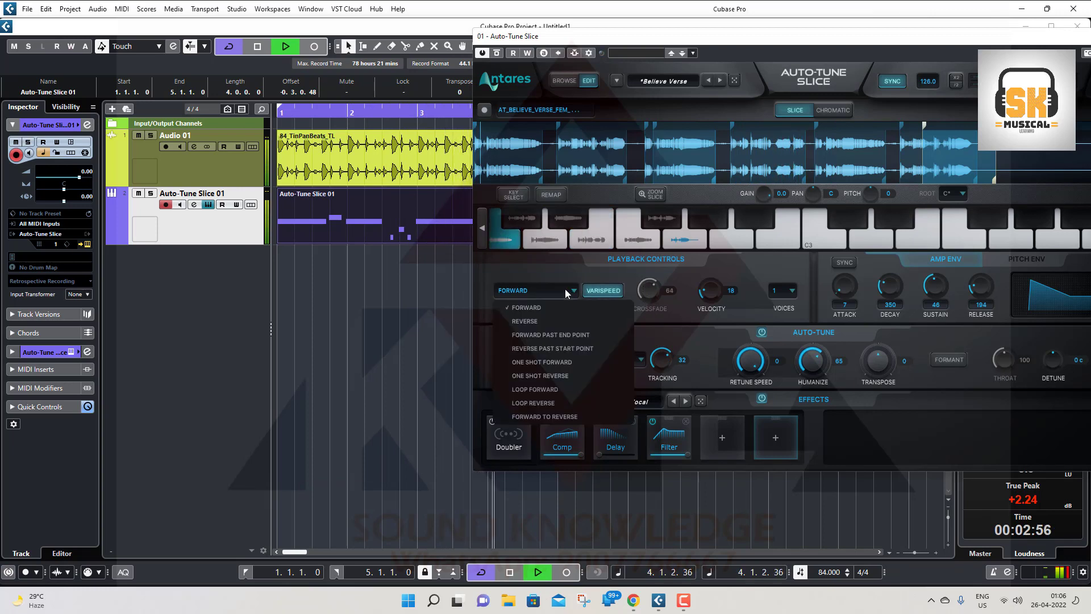
{"action": "left_click", "coordinate": [543, 323]}
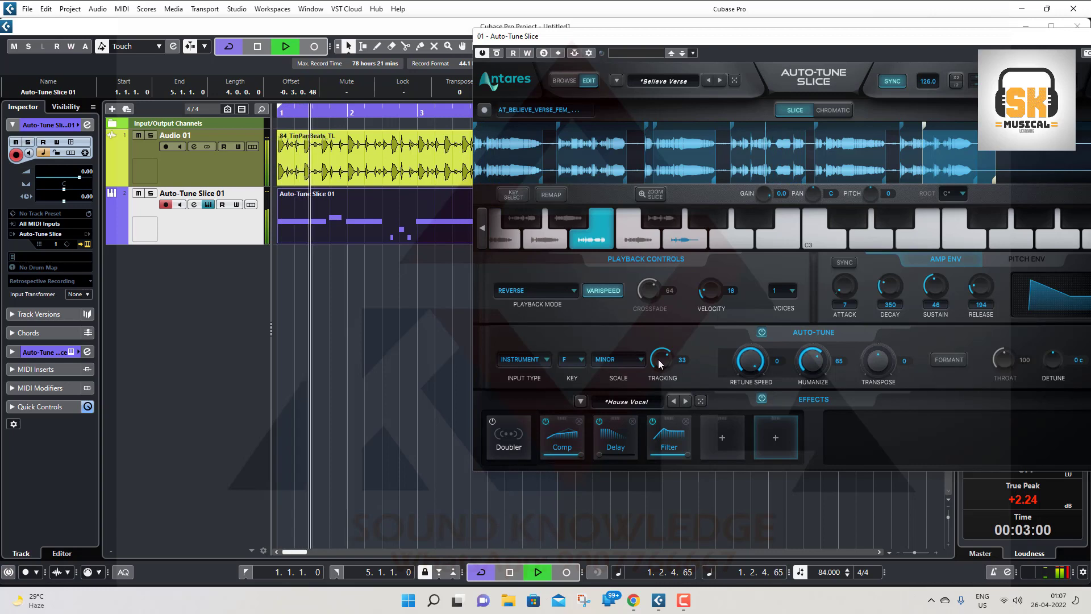
{"action": "left_click_drag", "start_coordinate": [658, 359], "coordinate": [659, 359]}
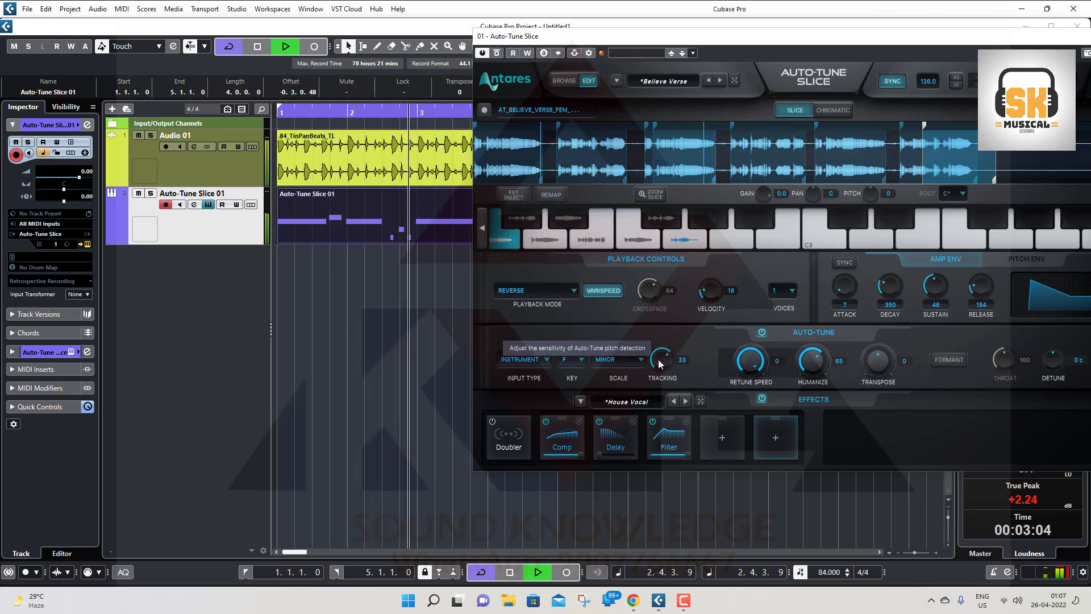
{"action": "left_click", "coordinate": [547, 291]}
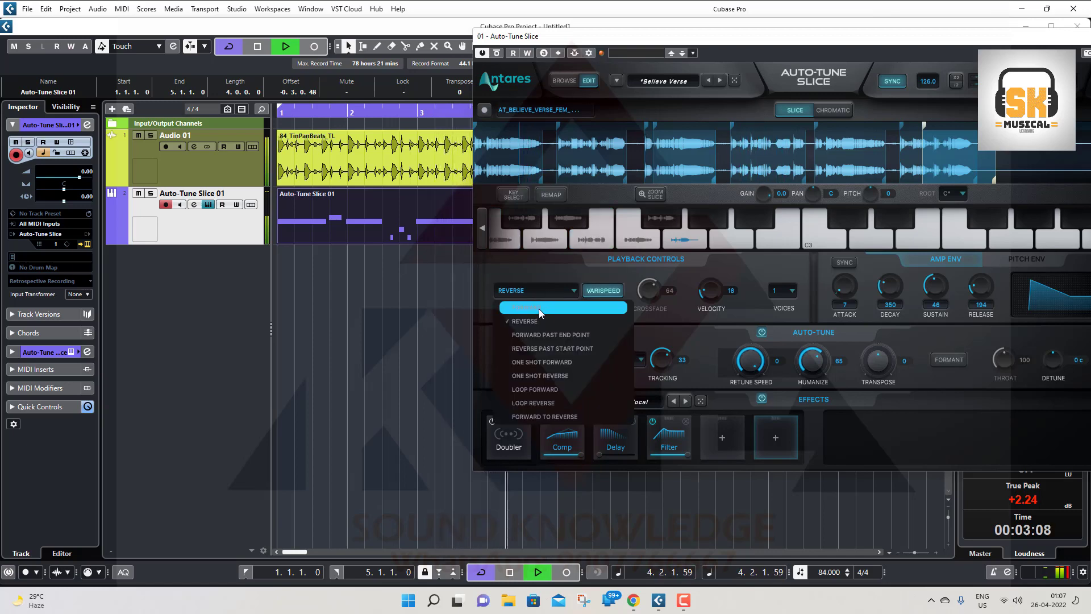
{"action": "left_click", "coordinate": [538, 309]}
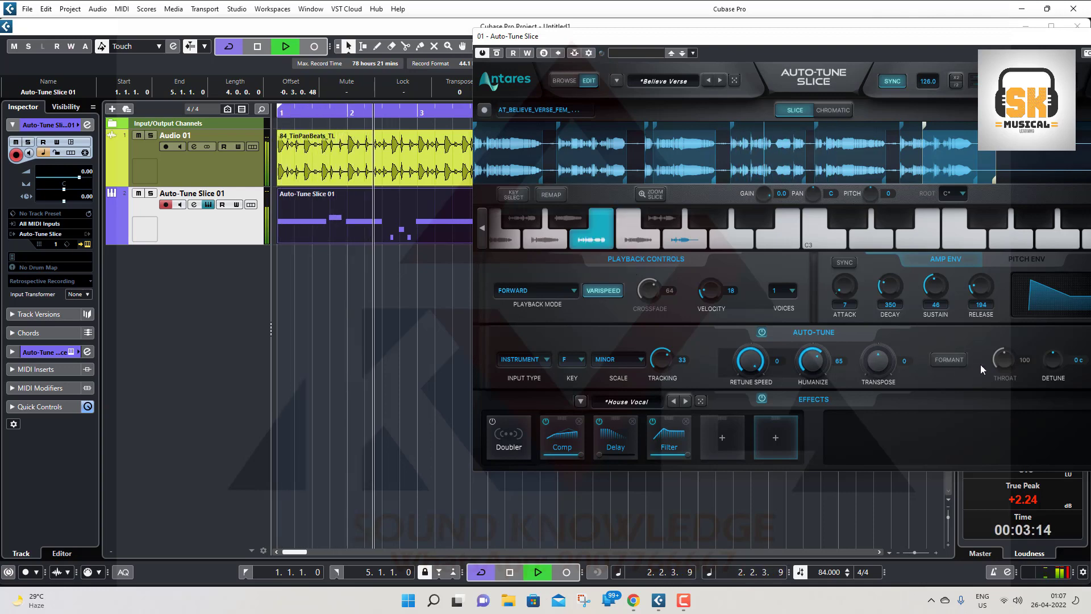
Step: Enable formant processing in the Auto-Tune section and raise the throat value to 119
{"action": "left_click_drag", "start_coordinate": [950, 50], "coordinate": [734, 53]}
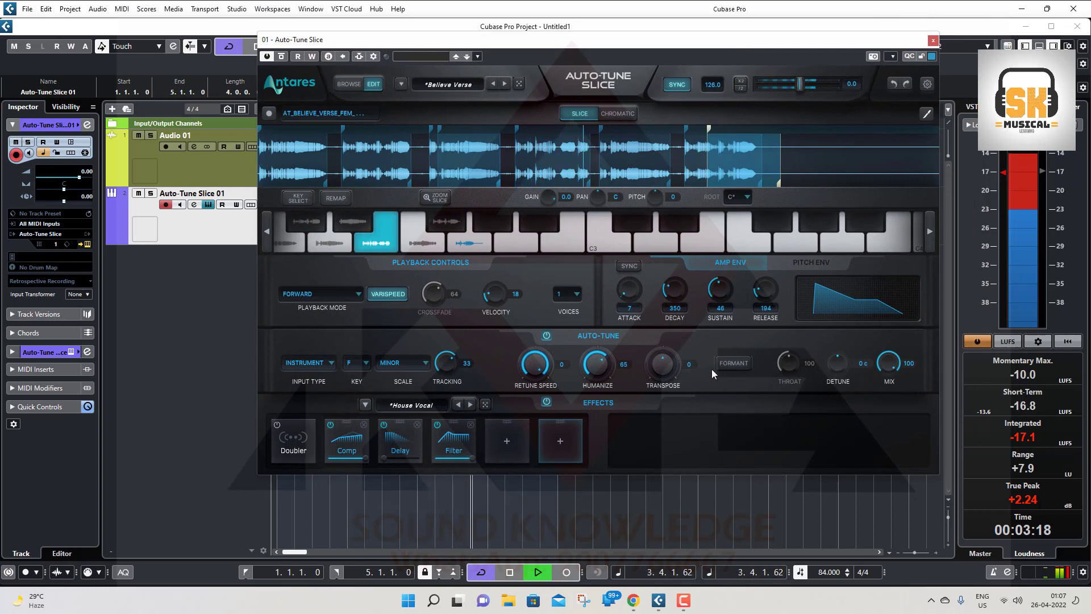
{"action": "left_click", "coordinate": [735, 364]}
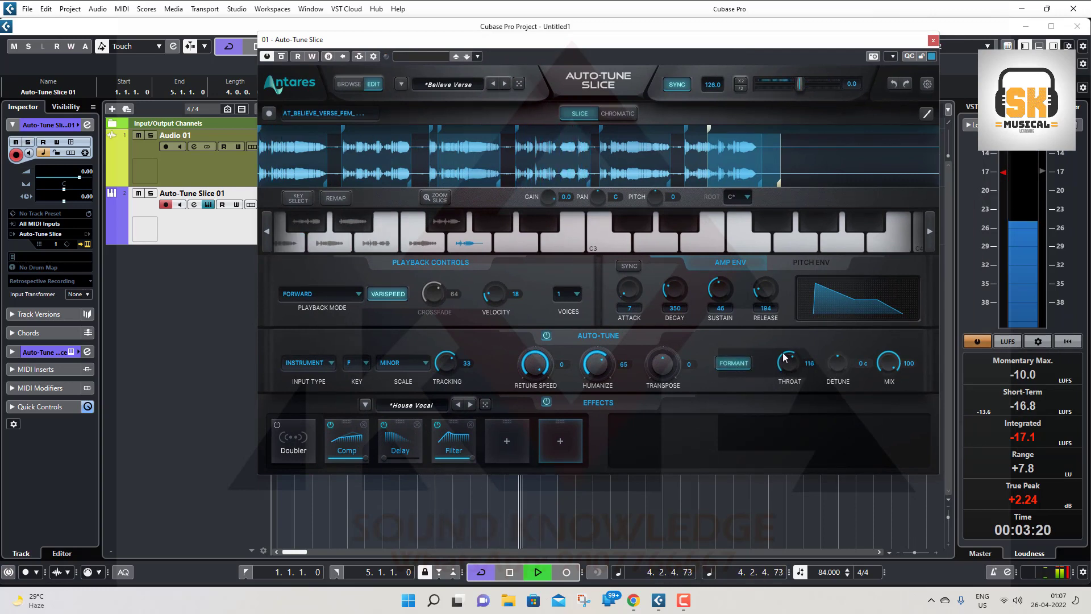
Step: Add a Delay in the first empty effect slot, enable its ping pong mode, and close the instrument window
{"action": "left_click", "coordinate": [508, 443]}
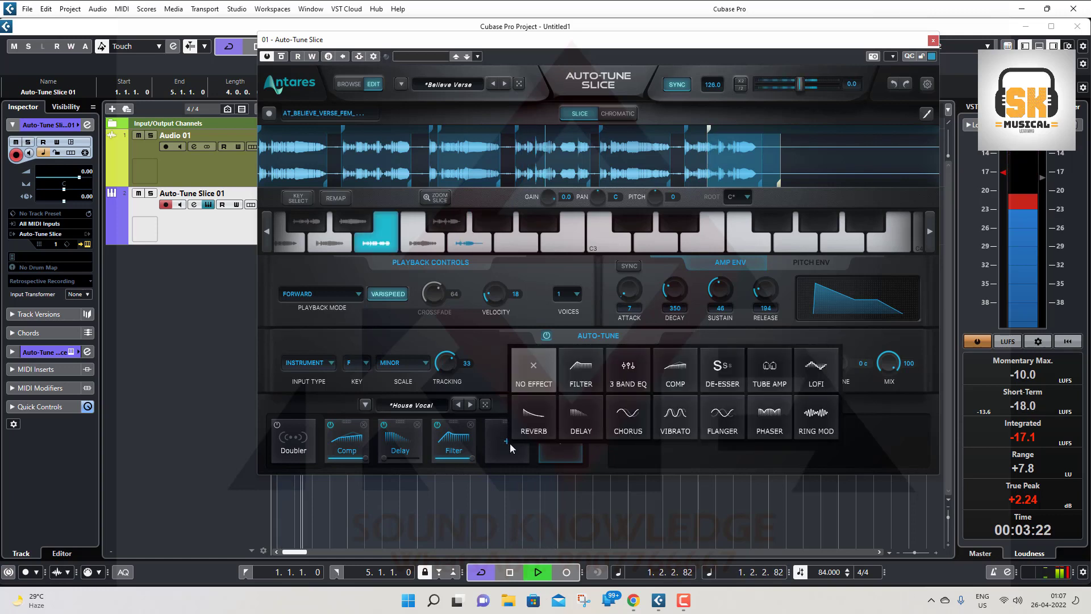
{"action": "left_click", "coordinate": [583, 420]}
{"action": "left_click_drag", "start_coordinate": [496, 456], "coordinate": [506, 456]}
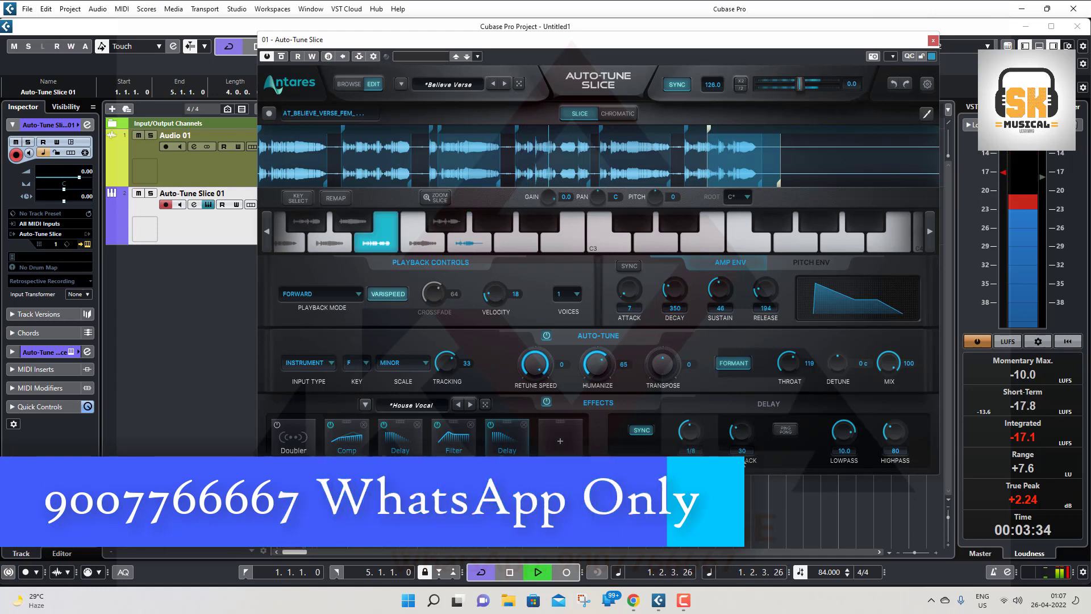
{"action": "left_click", "coordinate": [785, 430]}
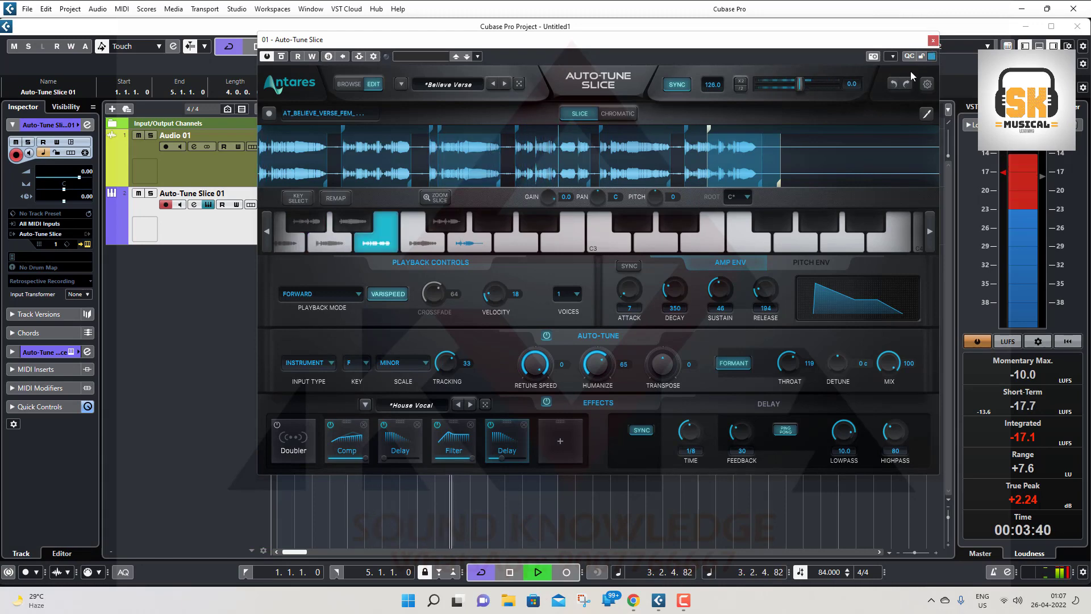
{"action": "left_click", "coordinate": [932, 41]}
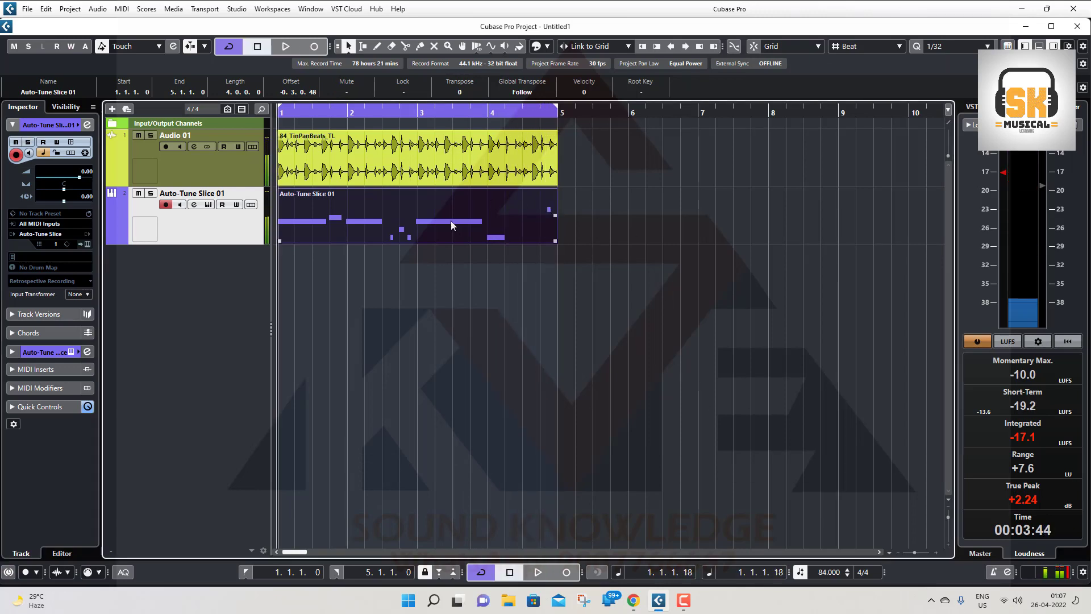
Step: Delete the recorded part on the Auto-Tune Slice 01 track and record a new slice performance over the looped beat
{"action": "key", "text": "Delete"}
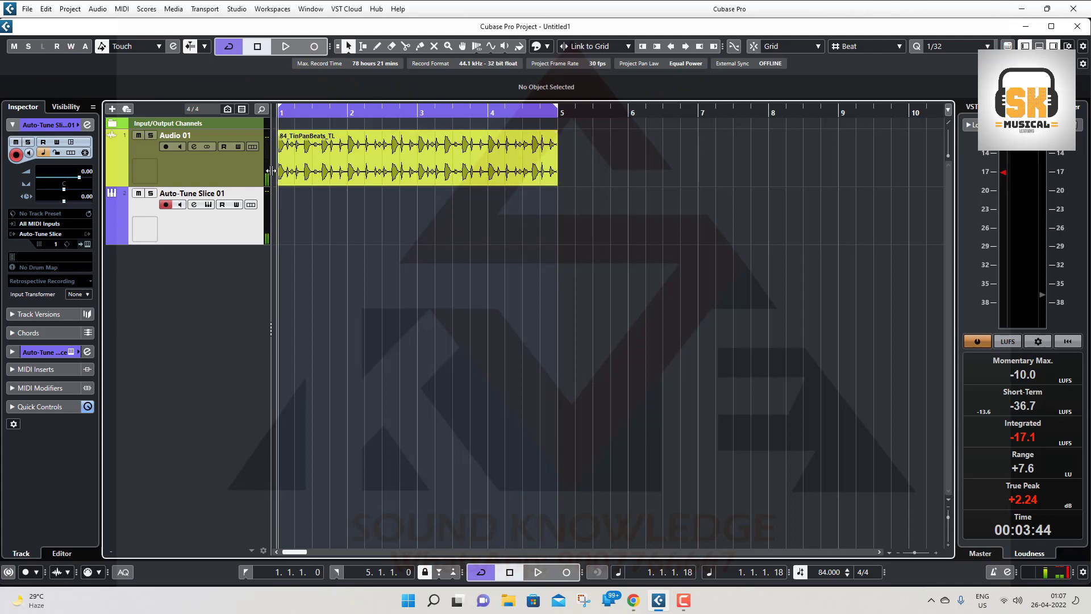
{"action": "key", "text": "h"}
{"action": "key", "text": "h"}
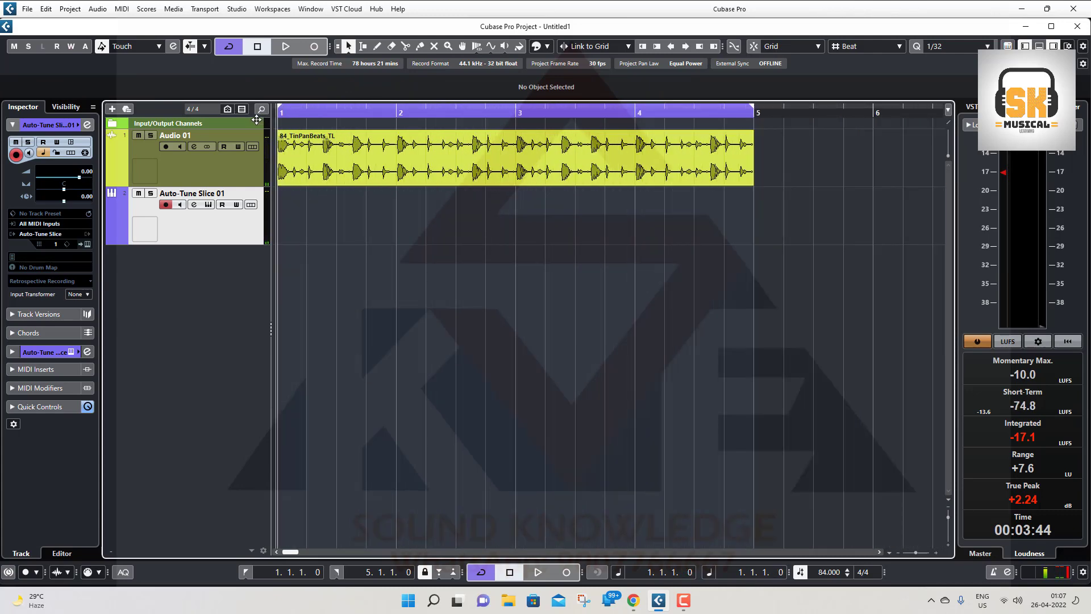
{"action": "left_click", "coordinate": [566, 573]}
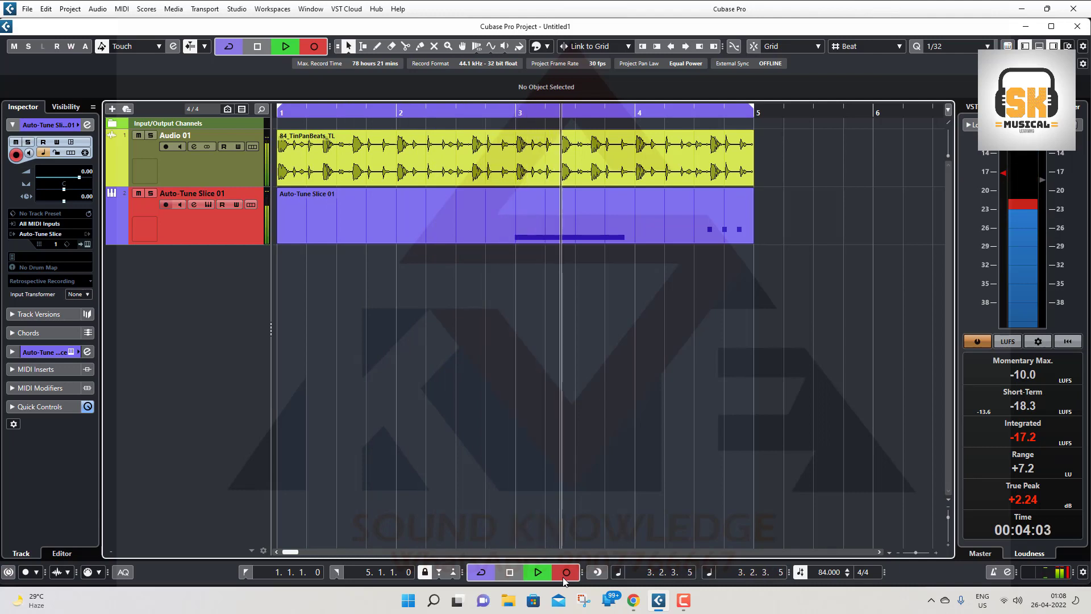
{"action": "left_click", "coordinate": [564, 577]}
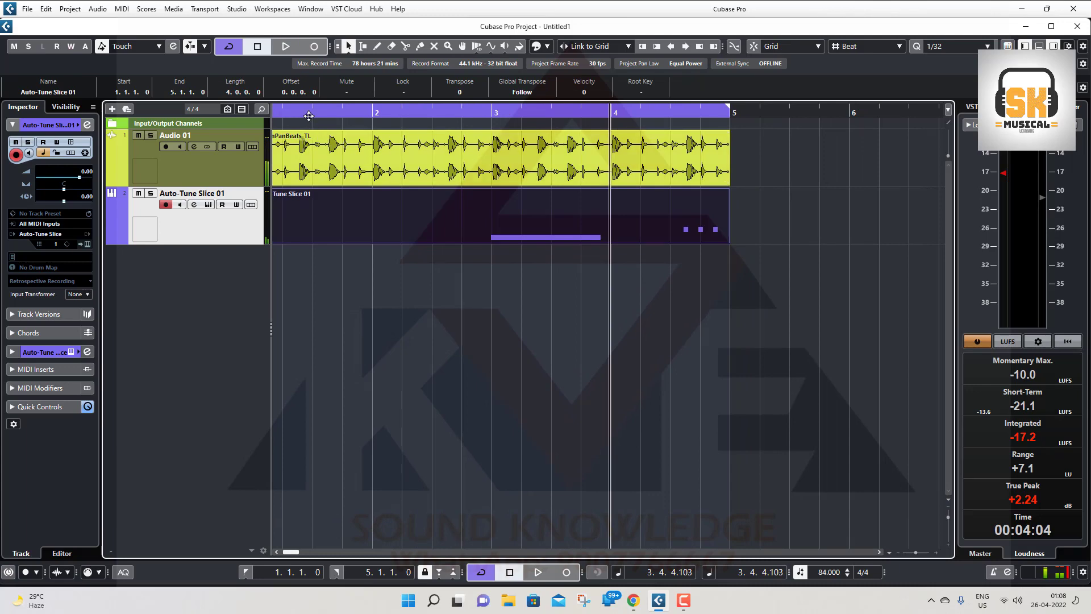
Step: Add a second instrument track using Auto-Tune Slice below the existing one
{"action": "left_click_drag", "start_coordinate": [305, 113], "coordinate": [243, 91]}
{"action": "right_click", "coordinate": [173, 277]}
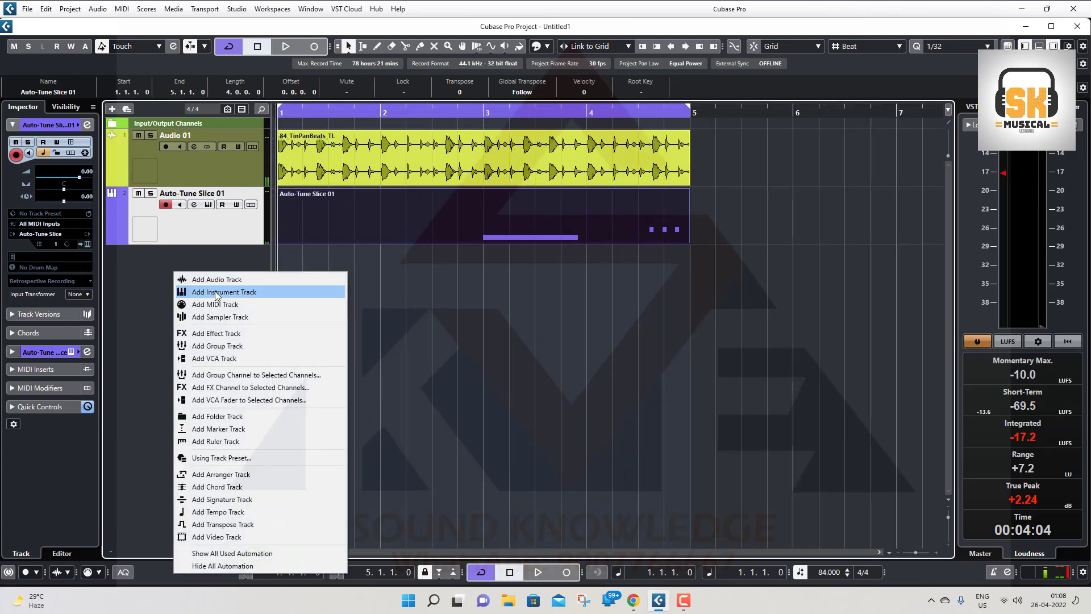
{"action": "left_click", "coordinate": [219, 293]}
{"action": "left_click", "coordinate": [571, 364]}
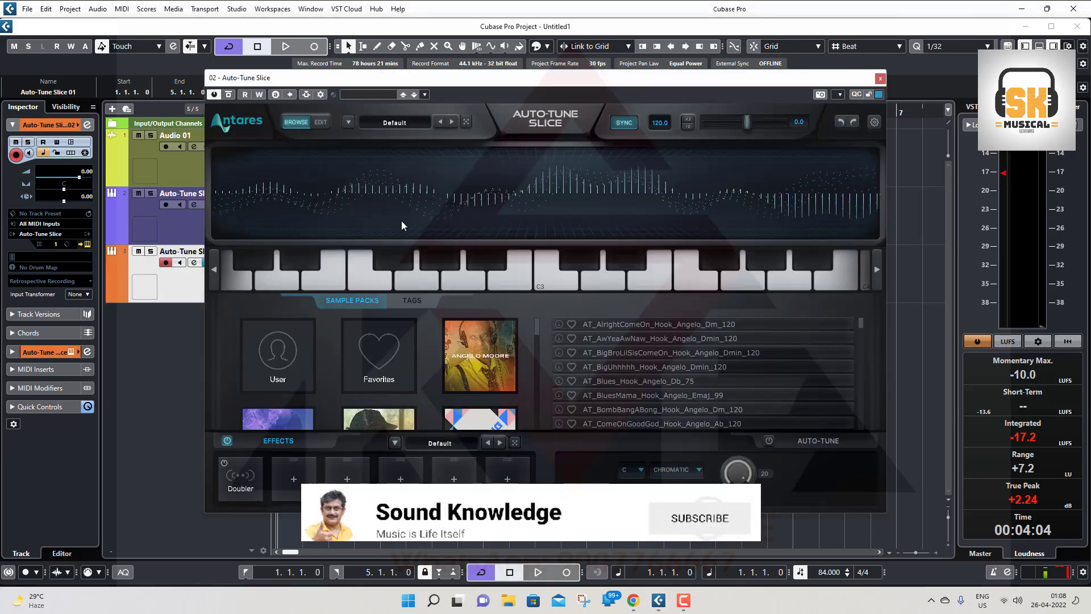
Step: Load the Boom Bap Verse 12 preset from the Men on the Mic Volume 2 bank on the new track's instrument
{"action": "left_click", "coordinate": [400, 124]}
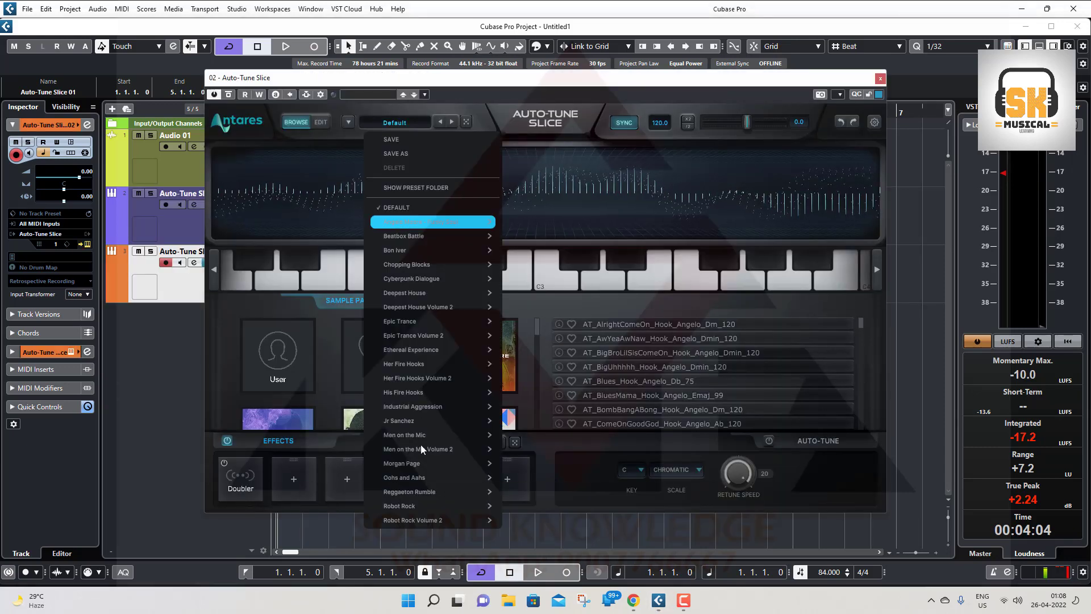
{"action": "mouse_move", "coordinate": [420, 444]}
{"action": "left_click", "coordinate": [553, 334]}
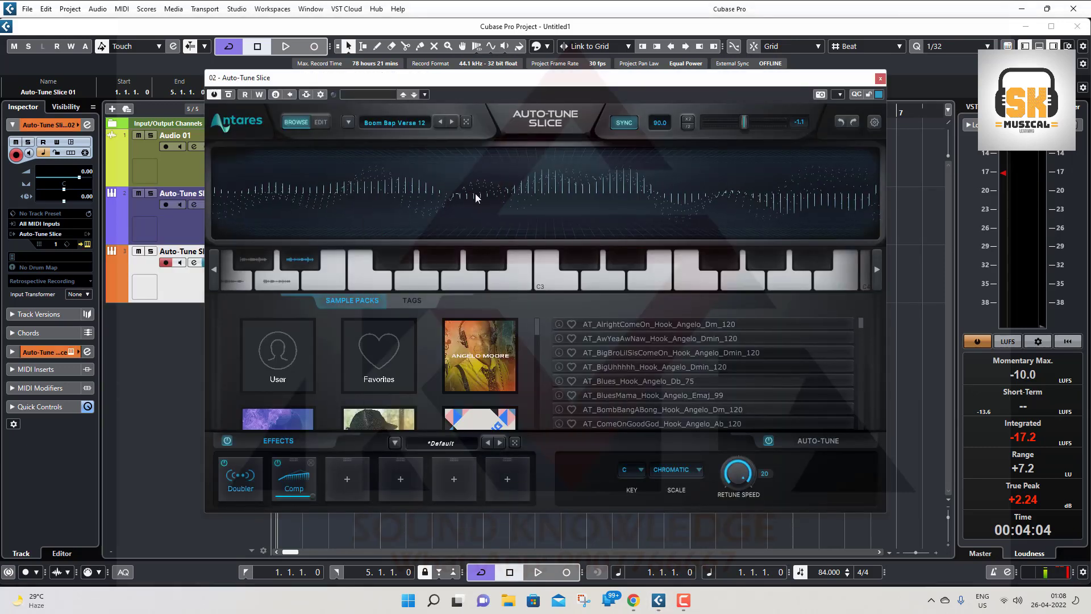
Step: Switch the instrument to its edit view, load a Tell Me Something preset from the Epic Trance bank, and audition the following preset's first slice
{"action": "left_click", "coordinate": [322, 123]}
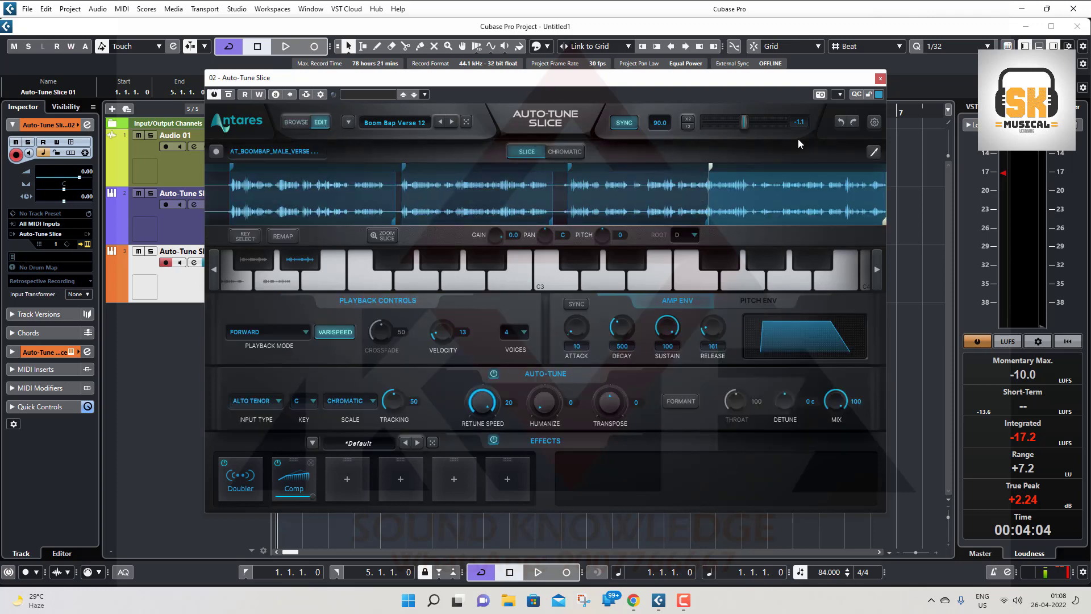
{"action": "left_click", "coordinate": [392, 122]}
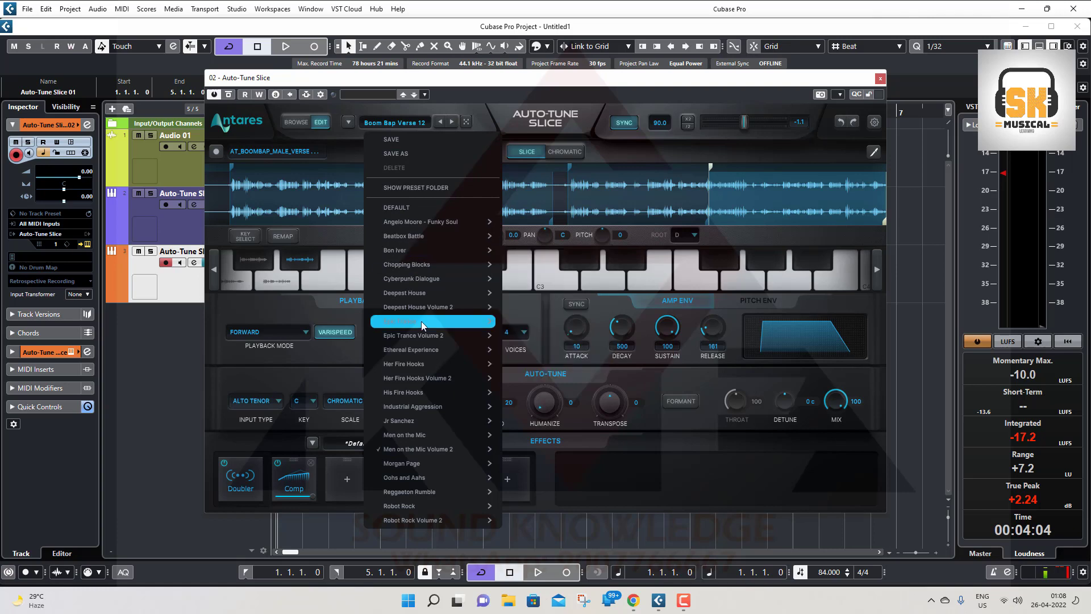
{"action": "mouse_move", "coordinate": [422, 321]}
{"action": "left_click", "coordinate": [539, 307]}
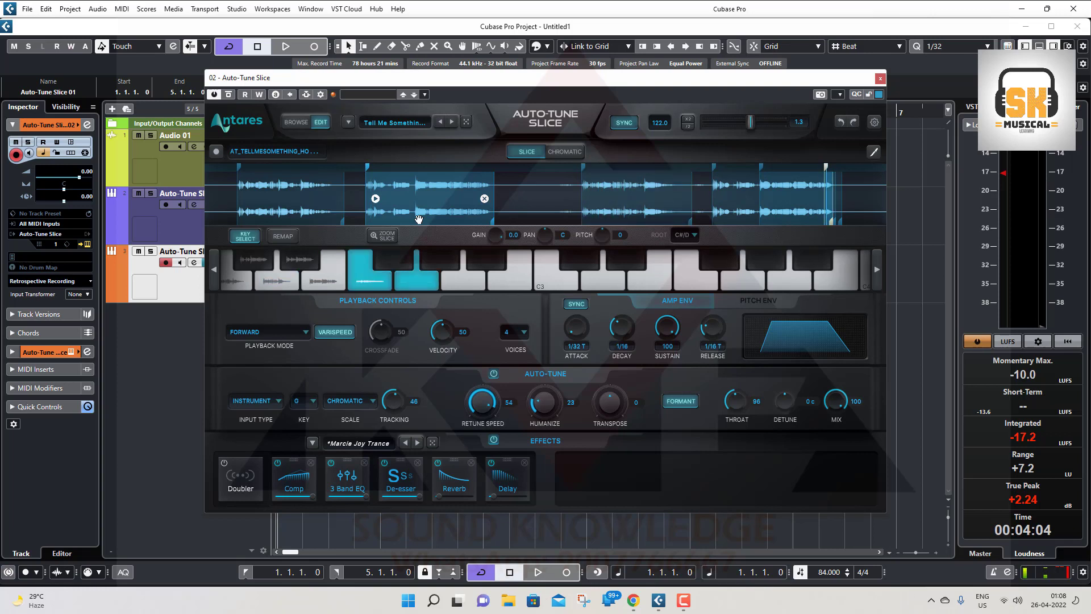
{"action": "left_click", "coordinate": [453, 124]}
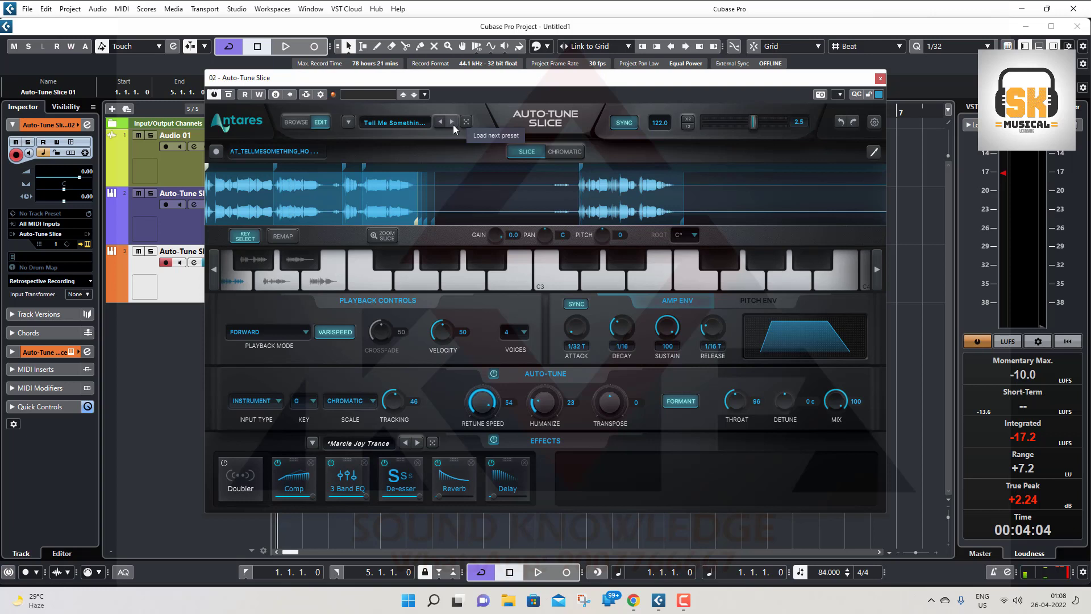
{"action": "left_click", "coordinate": [229, 288]}
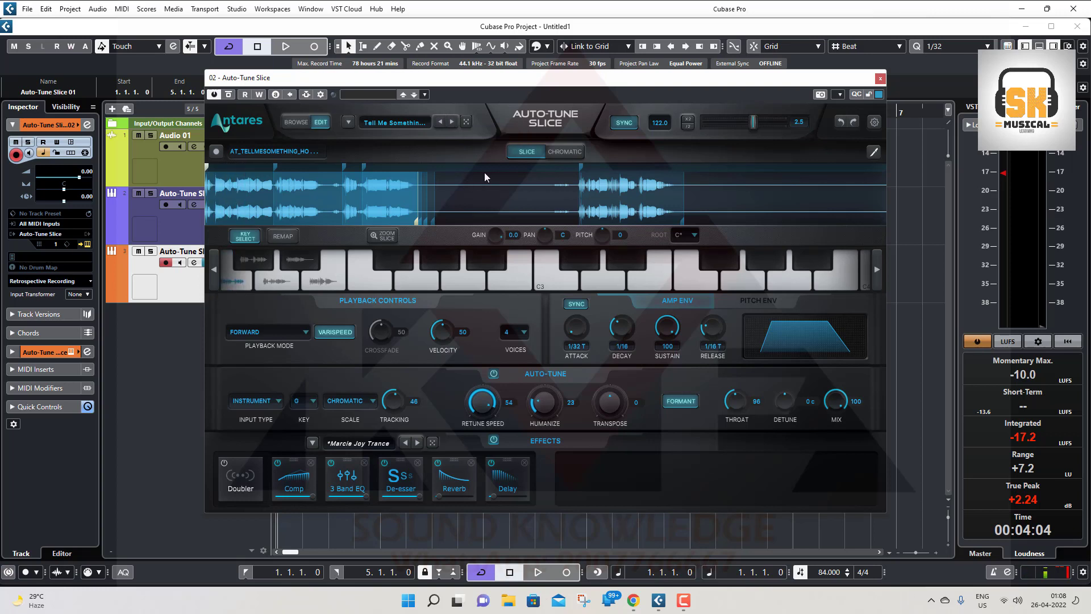
Step: Advance to the A Place Hook preset and audition the second slice of its sample
{"action": "left_click", "coordinate": [394, 124]}
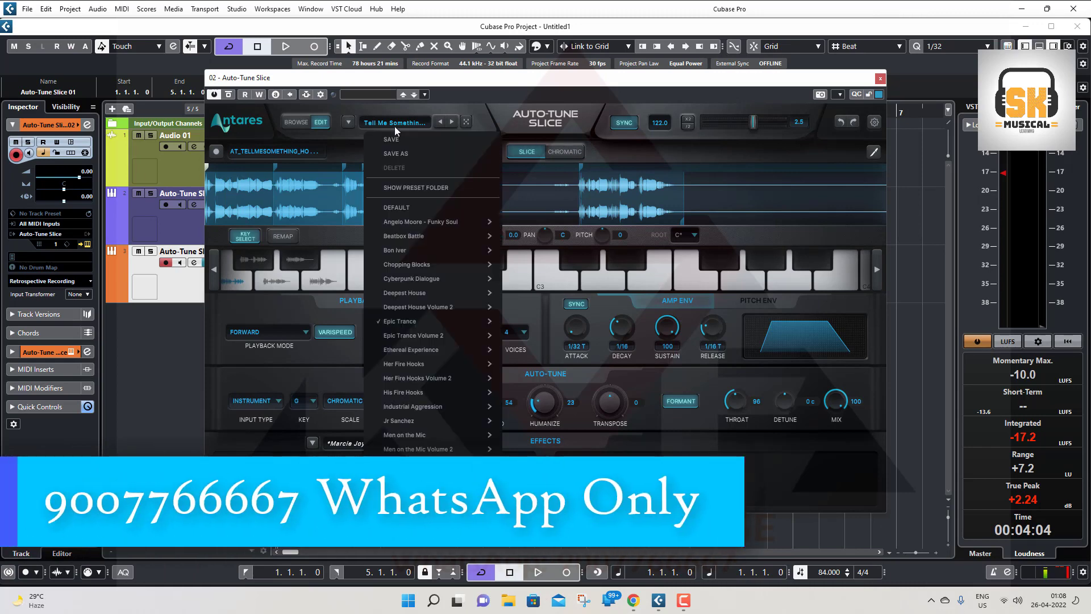
{"action": "left_click", "coordinate": [451, 121]}
{"action": "left_click", "coordinate": [452, 123]}
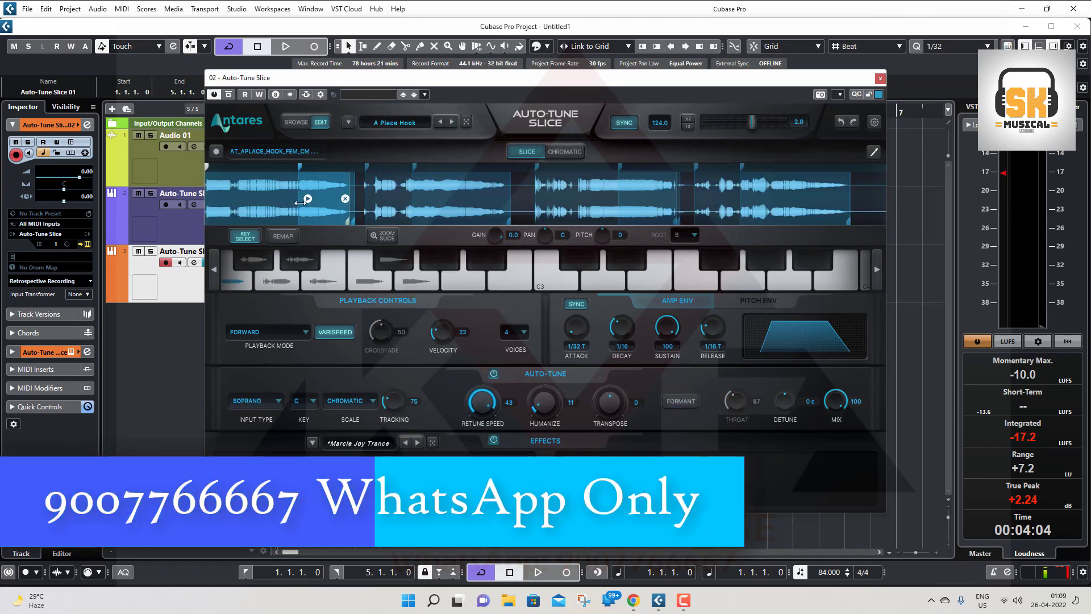
{"action": "left_click", "coordinate": [308, 200]}
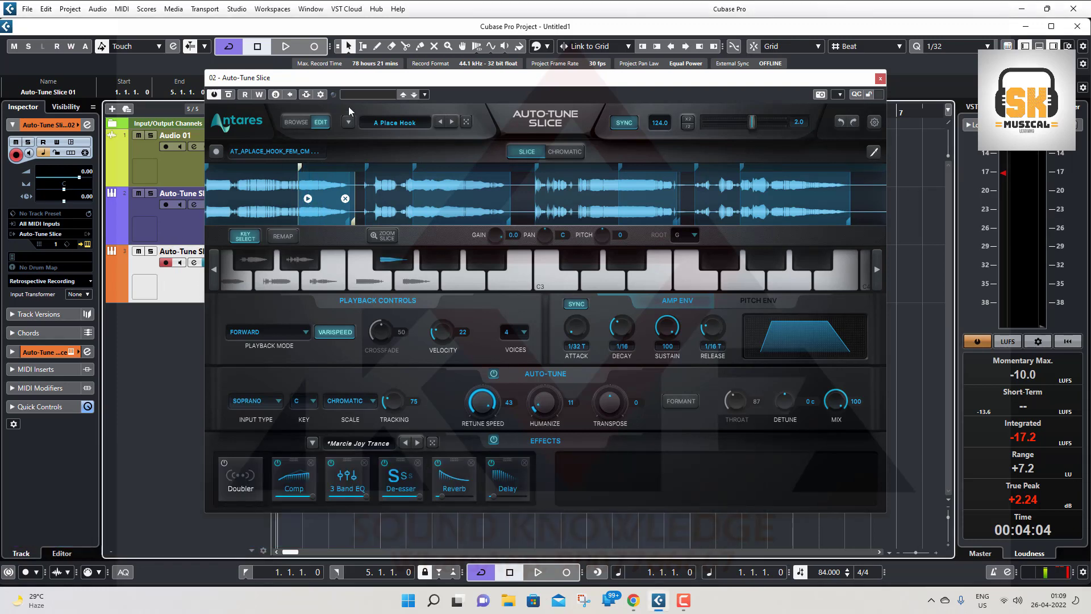
Step: Set the MIDI channel of the Auto-Tune Slice 02 track to Any, moving the instrument window aside to reach the tracks
{"action": "left_click_drag", "start_coordinate": [380, 80], "coordinate": [655, 148]}
{"action": "left_click", "coordinate": [221, 225]}
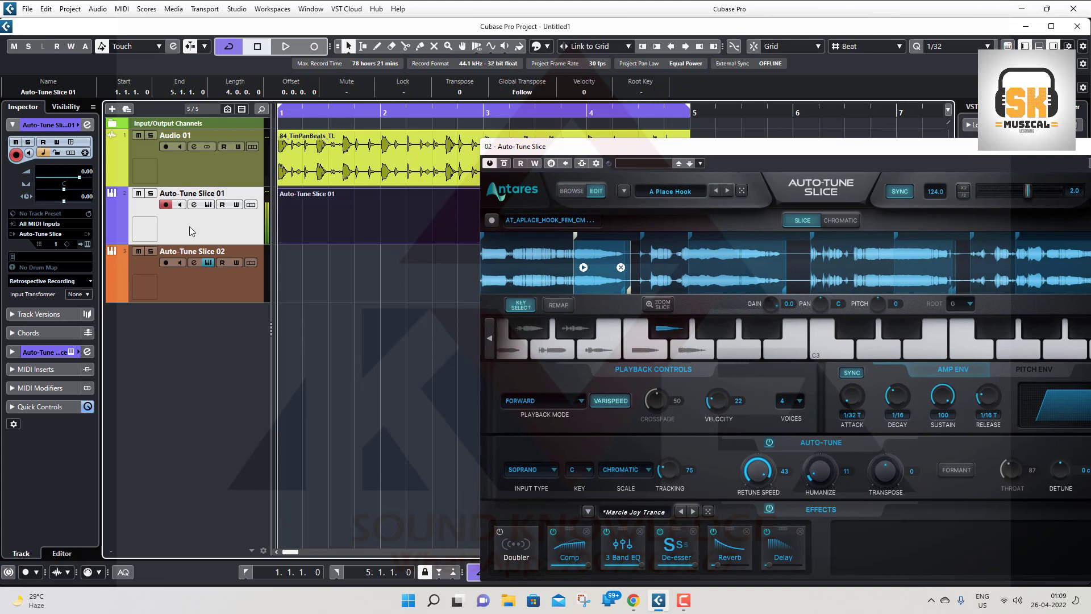
{"action": "left_click", "coordinate": [206, 295]}
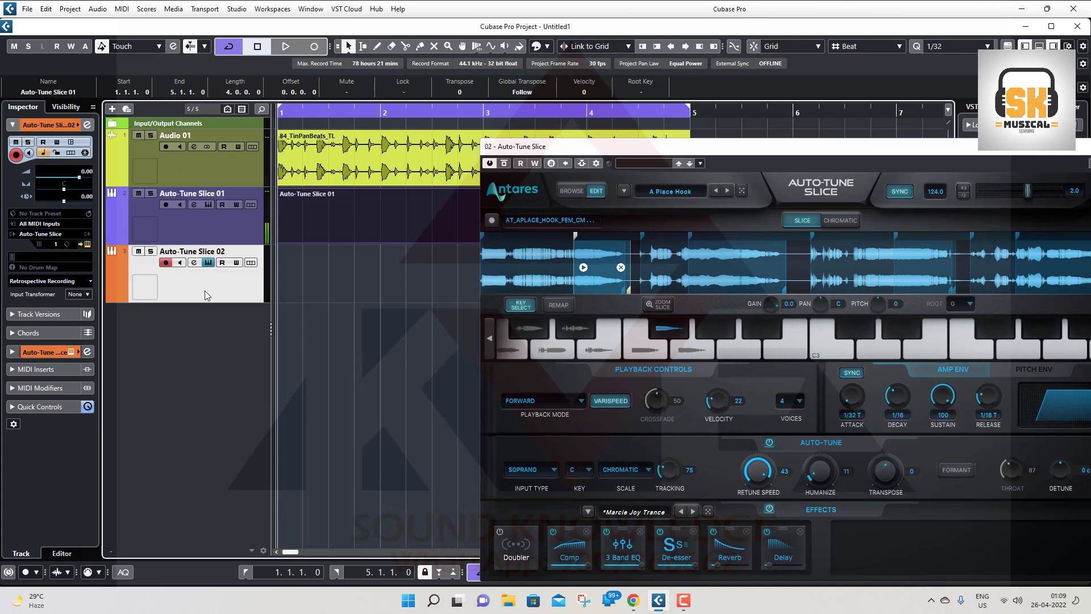
{"action": "left_click", "coordinate": [53, 244]}
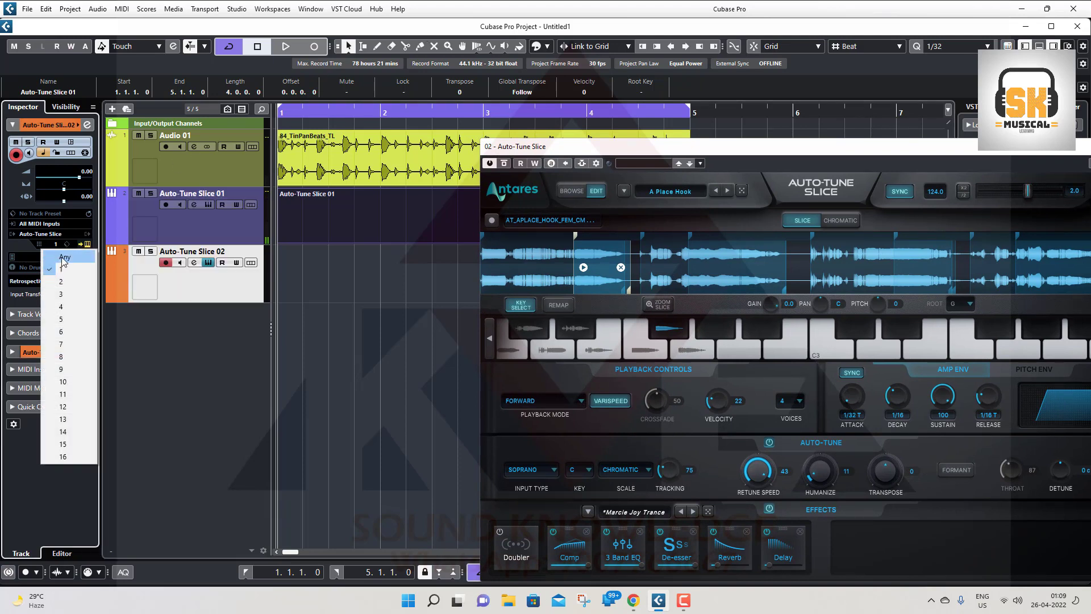
{"action": "left_click", "coordinate": [57, 252]}
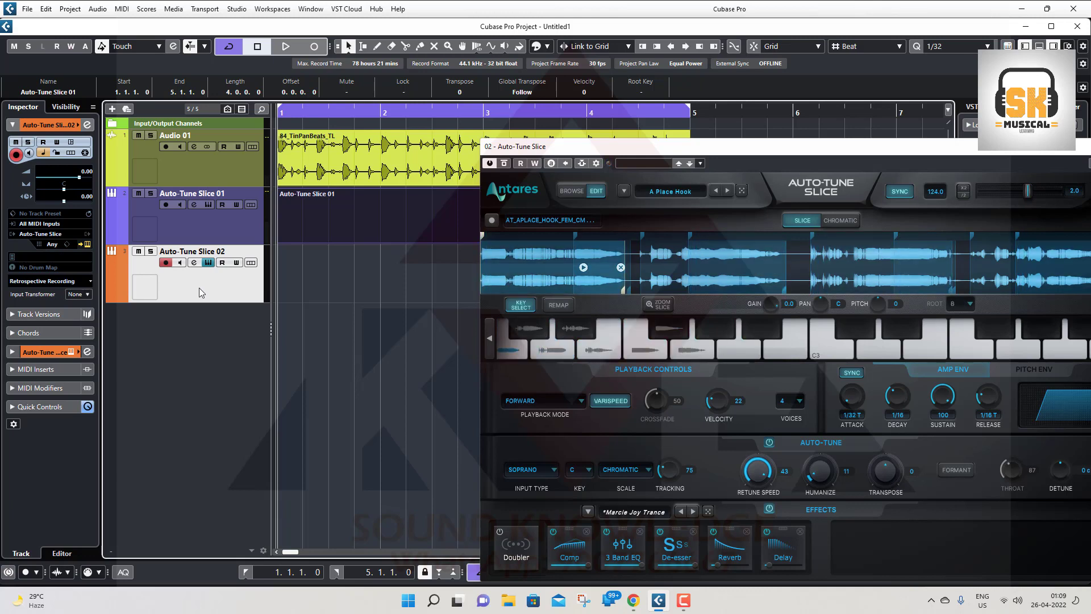
{"action": "left_click_drag", "start_coordinate": [683, 149], "coordinate": [429, 102]}
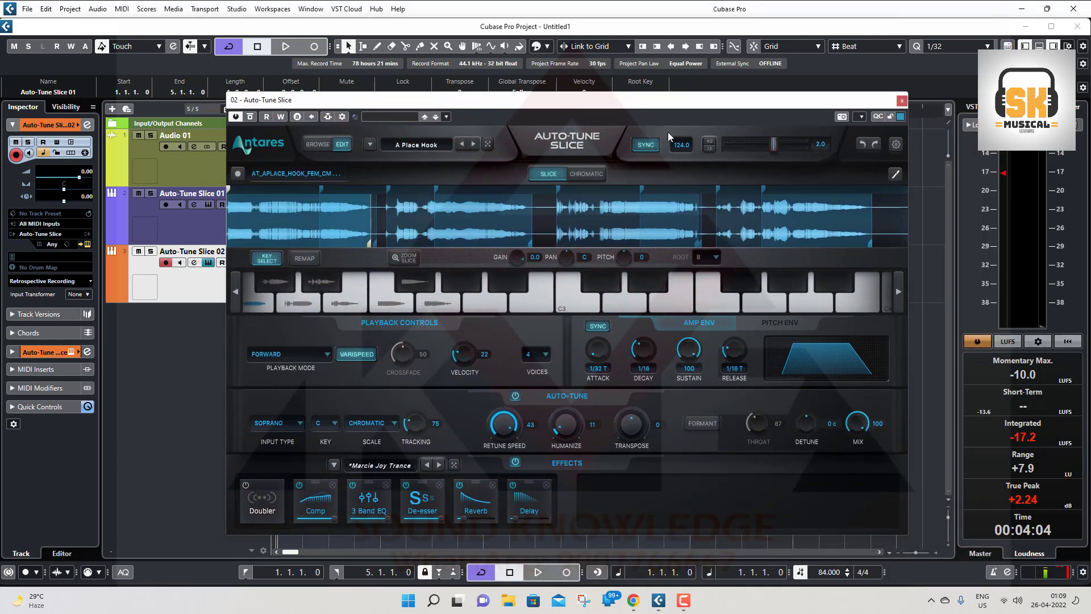
{"action": "left_click_drag", "start_coordinate": [676, 107], "coordinate": [769, 102]}
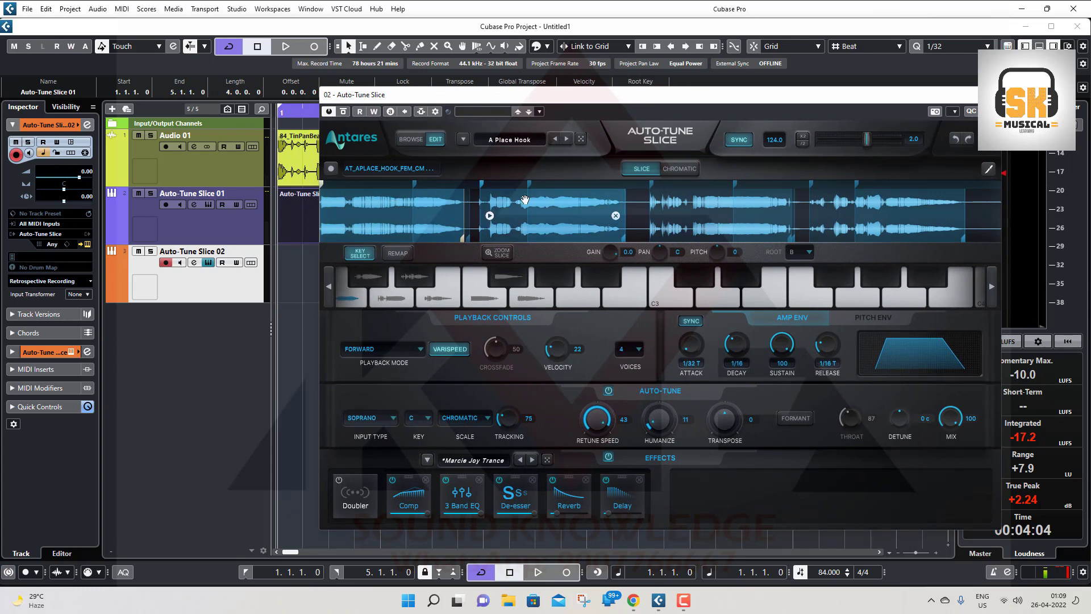
Step: Try chromatic mode on the current sample and load the AT_GottaGetIt preset from the Angelo Moore - Funky Soul bank
{"action": "left_click", "coordinate": [676, 172]}
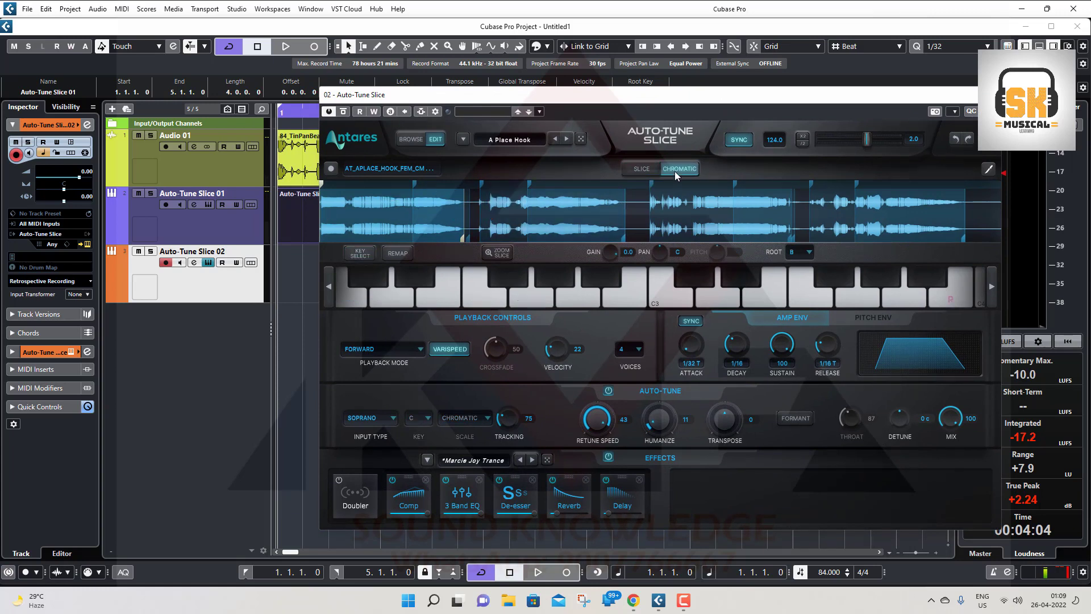
{"action": "left_click", "coordinate": [462, 141]}
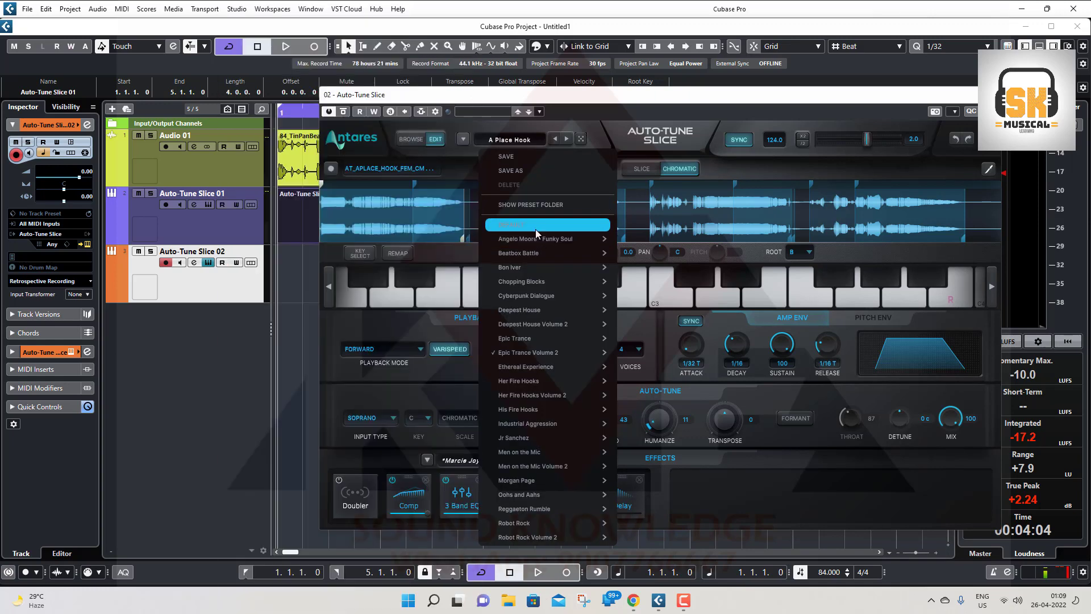
{"action": "mouse_move", "coordinate": [538, 239]}
{"action": "left_click", "coordinate": [326, 401]}
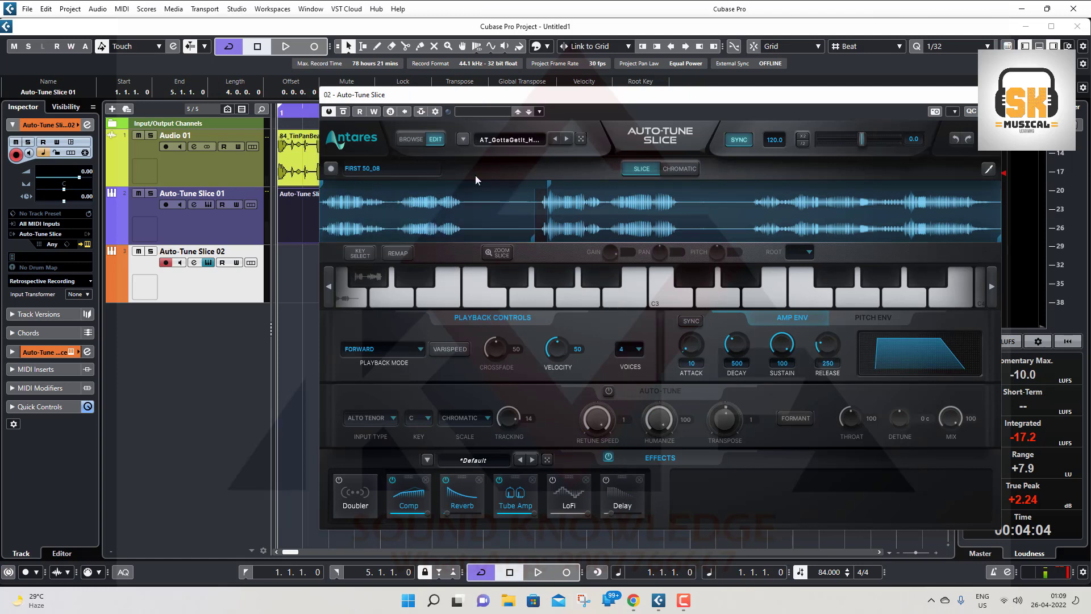
Step: Switch the First 50_08 sample to chromatic mode and reslice it using the Trans grid
{"action": "left_click", "coordinate": [676, 168]}
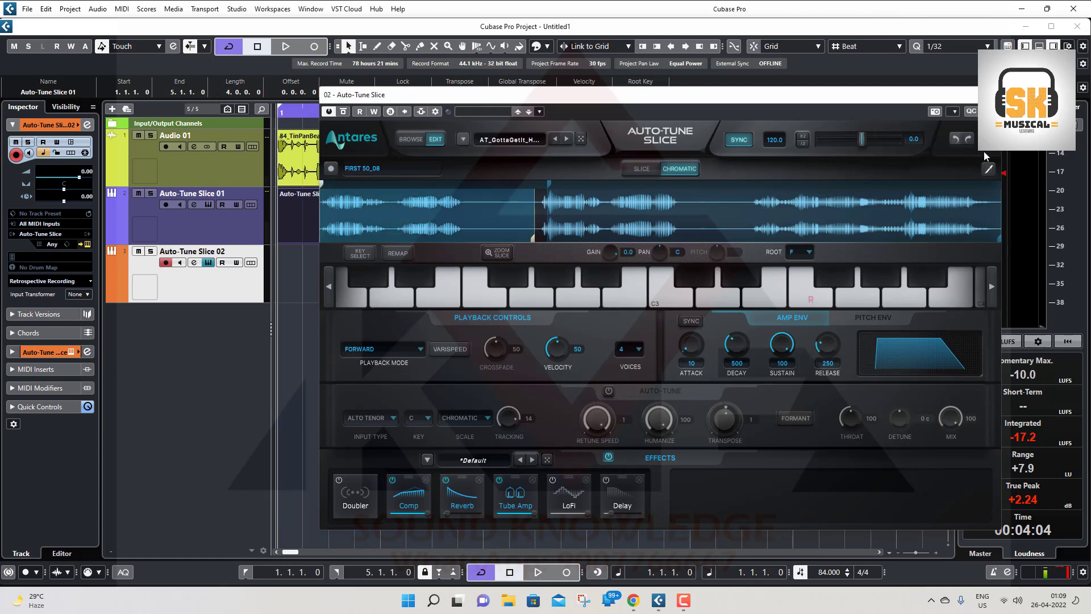
{"action": "left_click", "coordinate": [988, 169]}
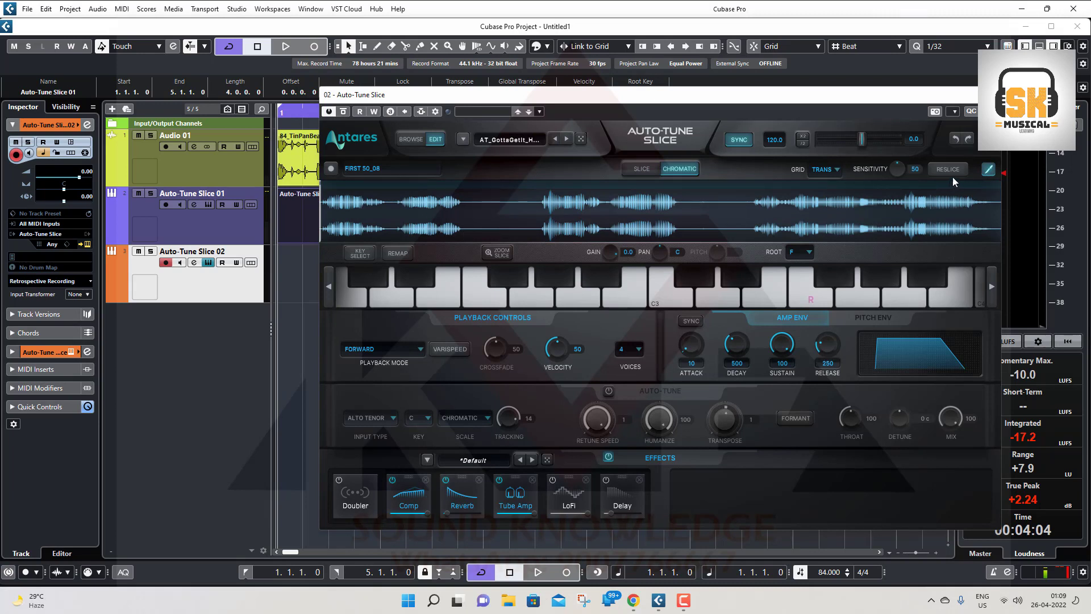
{"action": "left_click", "coordinate": [945, 171]}
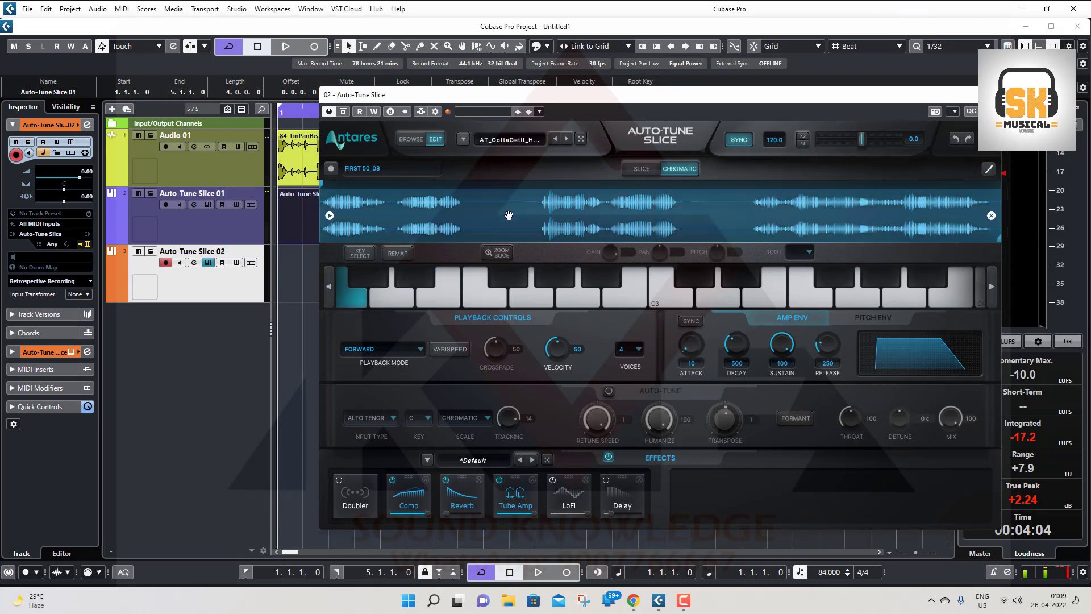
Step: Return the sample to slice mode, reslice it, and audition the slice on the lowest mapped key
{"action": "left_click", "coordinate": [642, 169]}
{"action": "left_click", "coordinate": [988, 170]}
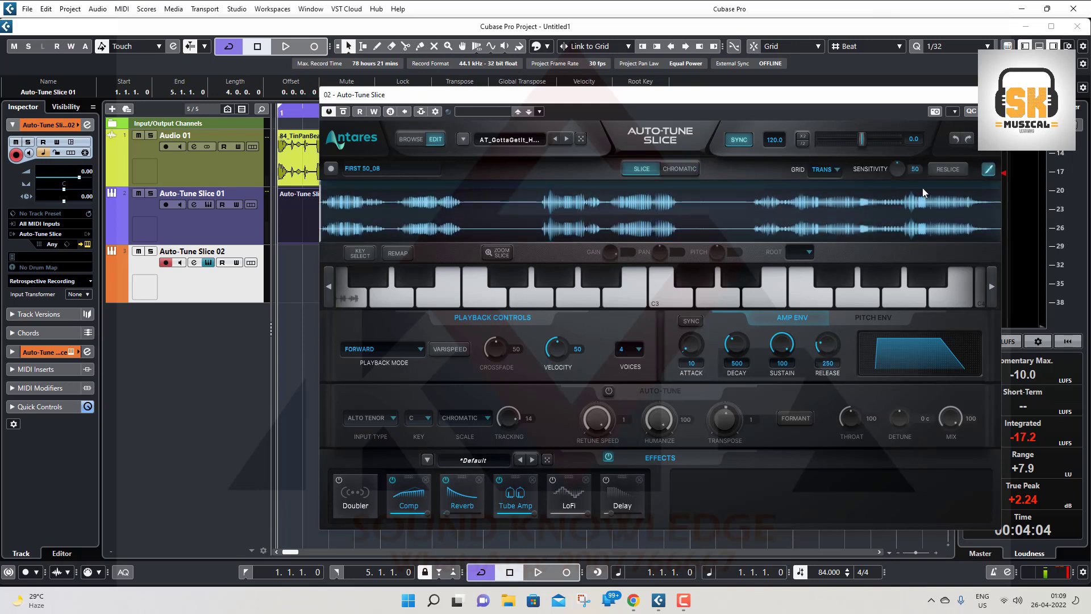
{"action": "left_click", "coordinate": [949, 169]}
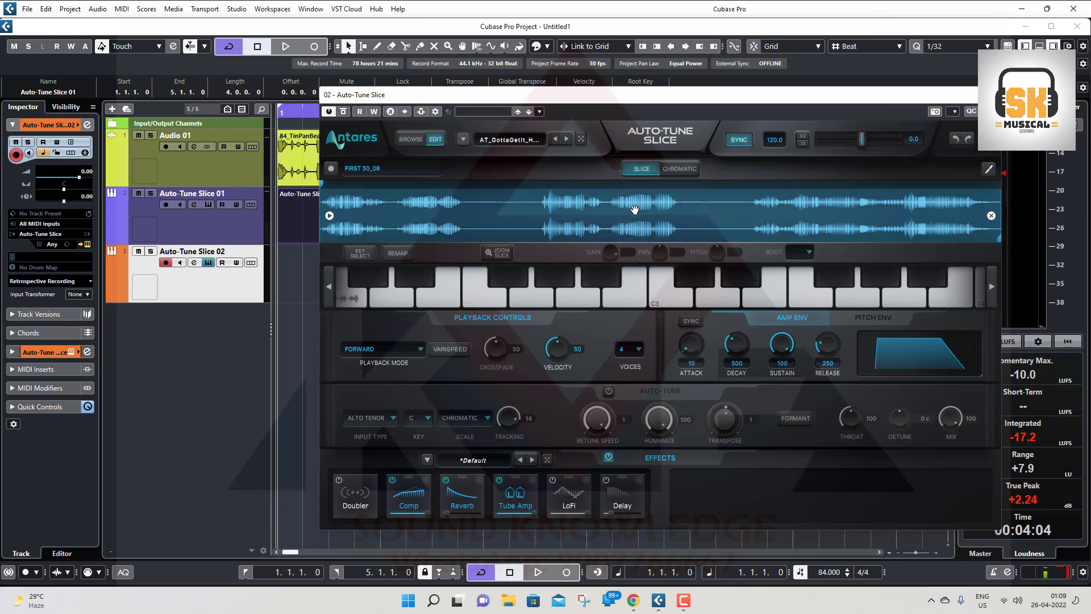
{"action": "left_click", "coordinate": [350, 301]}
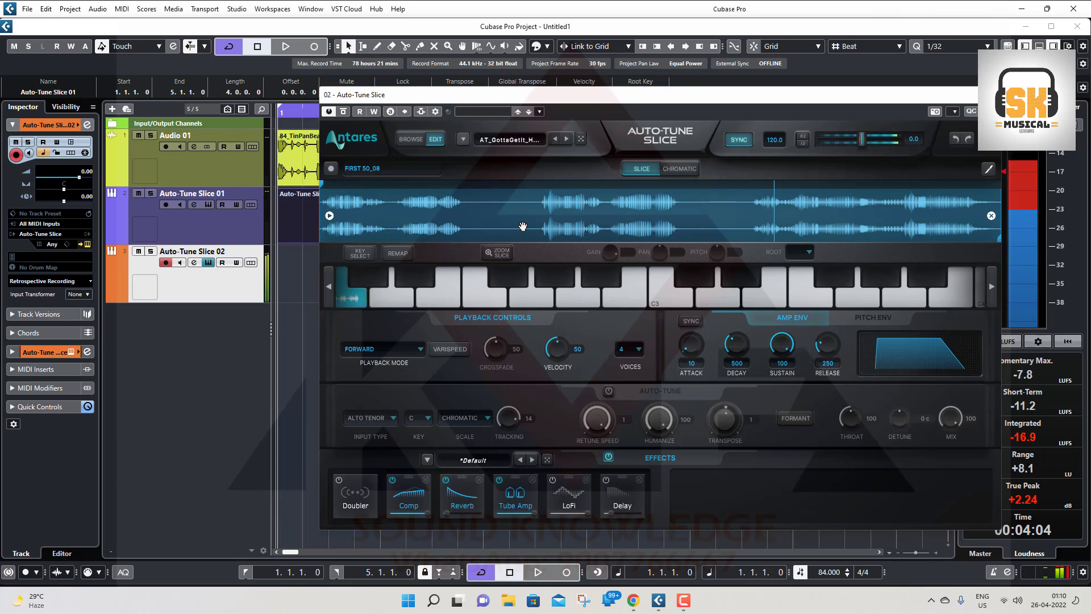
Step: Play the looped beat with the instrument window closed, stop playback, and return the playhead to the project start
{"action": "key", "text": "space"}
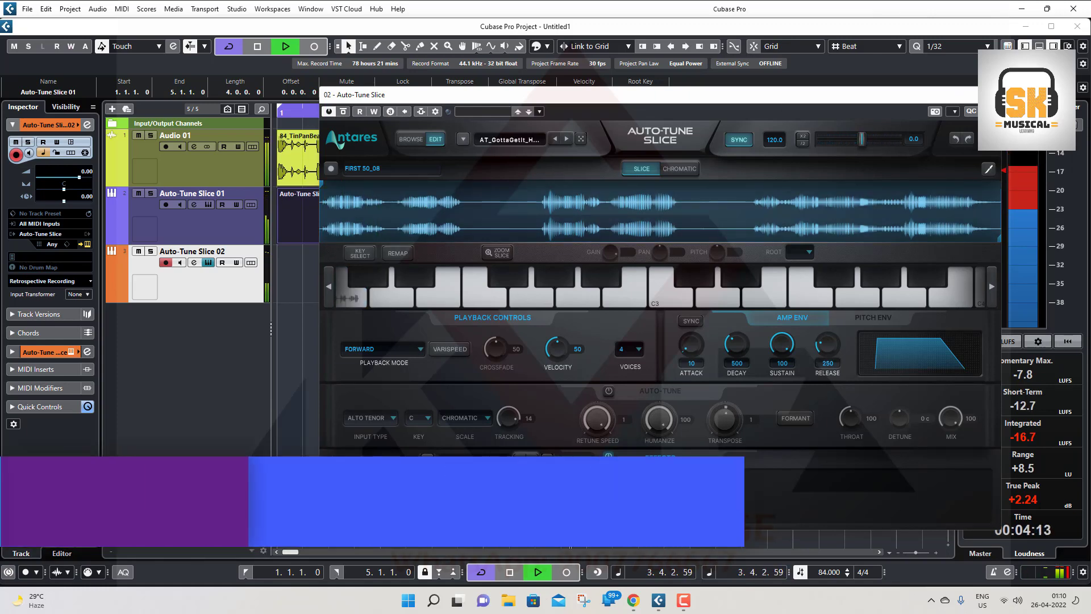
{"action": "left_click", "coordinate": [988, 95]}
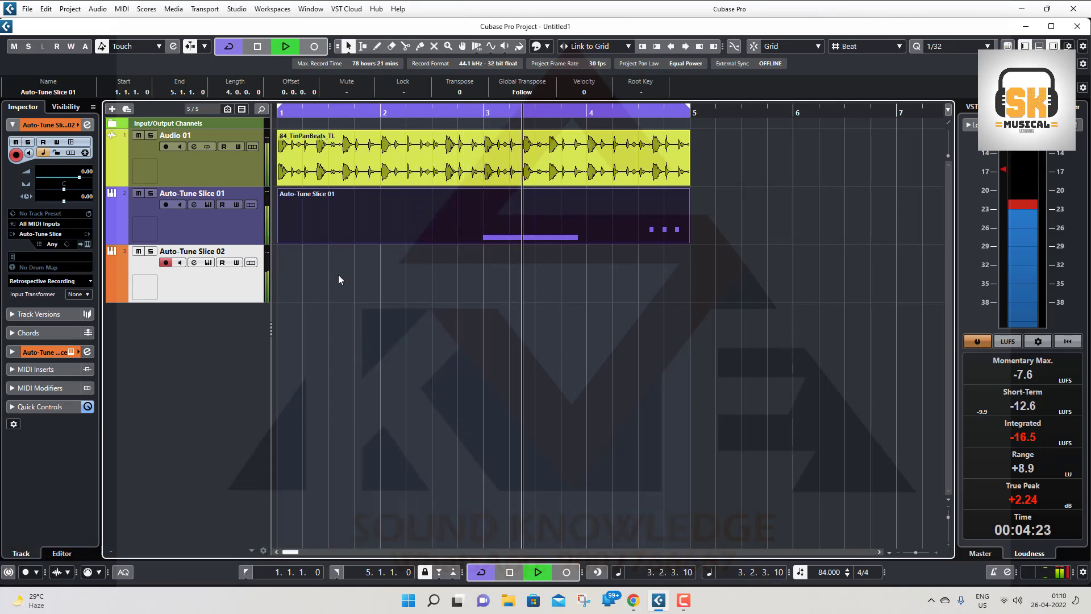
{"action": "key", "text": "space"}
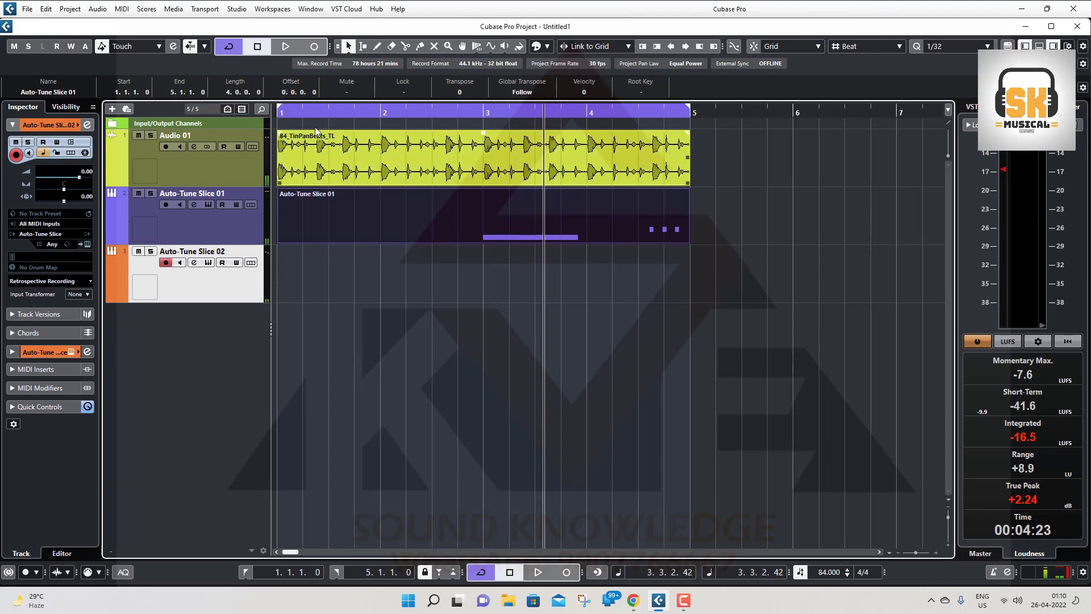
{"action": "left_click_drag", "start_coordinate": [301, 111], "coordinate": [254, 113]}
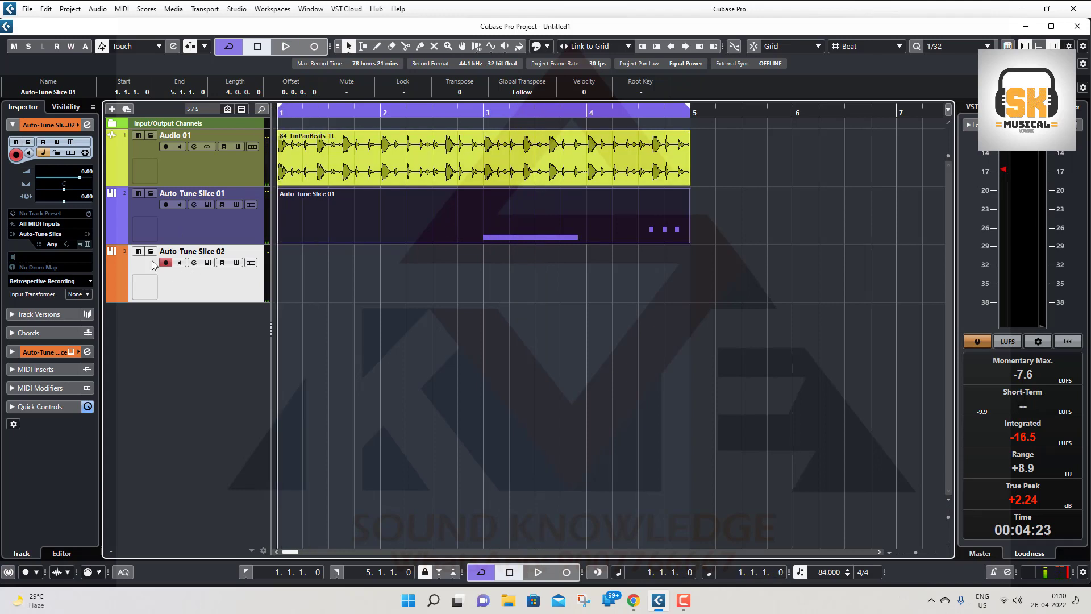
Step: Reopen the Auto-Tune Slice 02 instrument and check the track's MIDI channel options, leaving the channel at Any
{"action": "left_click", "coordinate": [89, 245]}
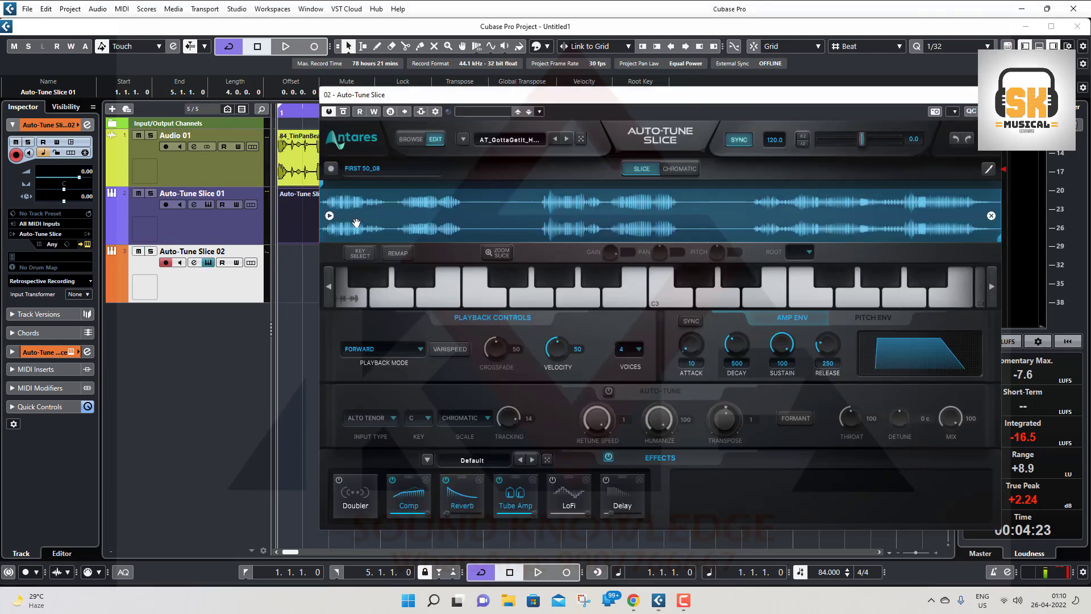
{"action": "left_click", "coordinate": [51, 245]}
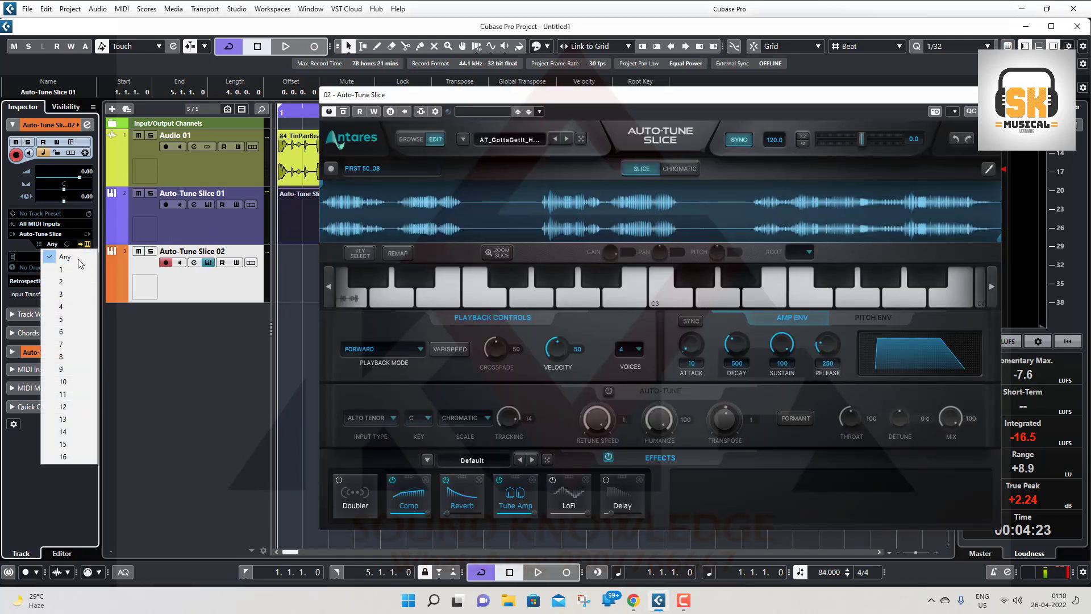
{"action": "left_click", "coordinate": [223, 284]}
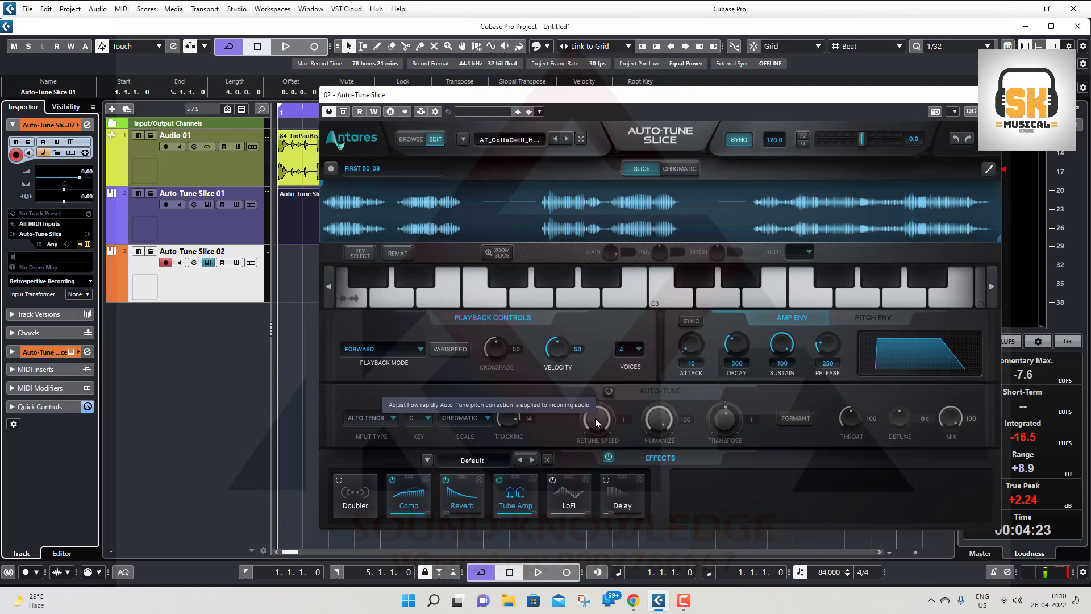
Step: Sync the amp envelope to the tempo with sustain at 87, and review the playback modes while keeping Forward
{"action": "left_click", "coordinate": [691, 321]}
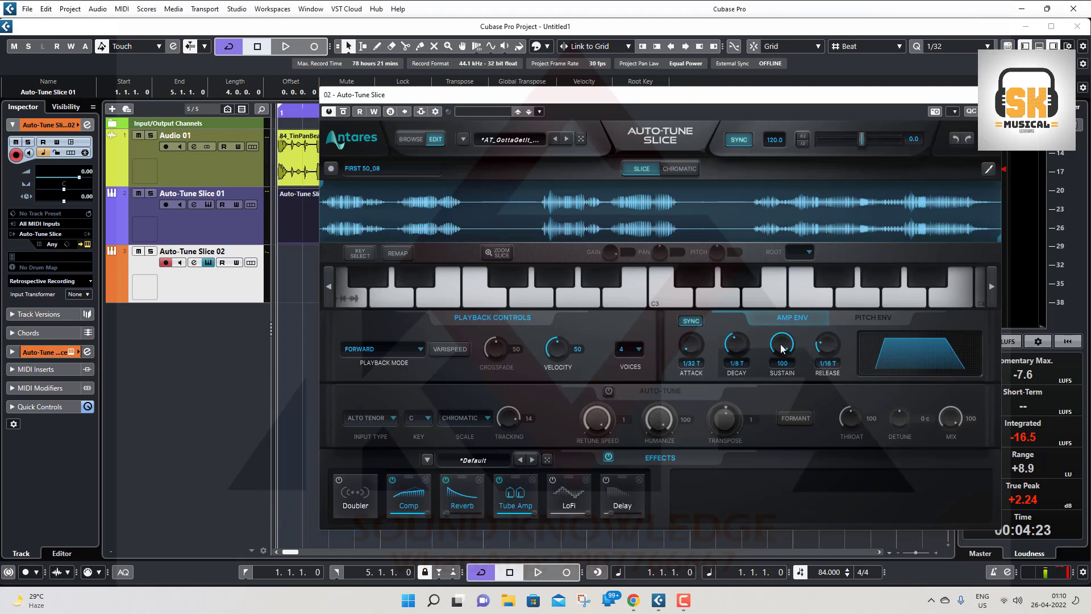
{"action": "mouse_move", "coordinate": [782, 349]}
{"action": "left_mouse_down"}
{"action": "mouse_move", "coordinate": [789, 415]}
{"action": "mouse_move", "coordinate": [782, 363]}
{"action": "left_mouse_up"}
{"action": "left_click", "coordinate": [421, 349]}
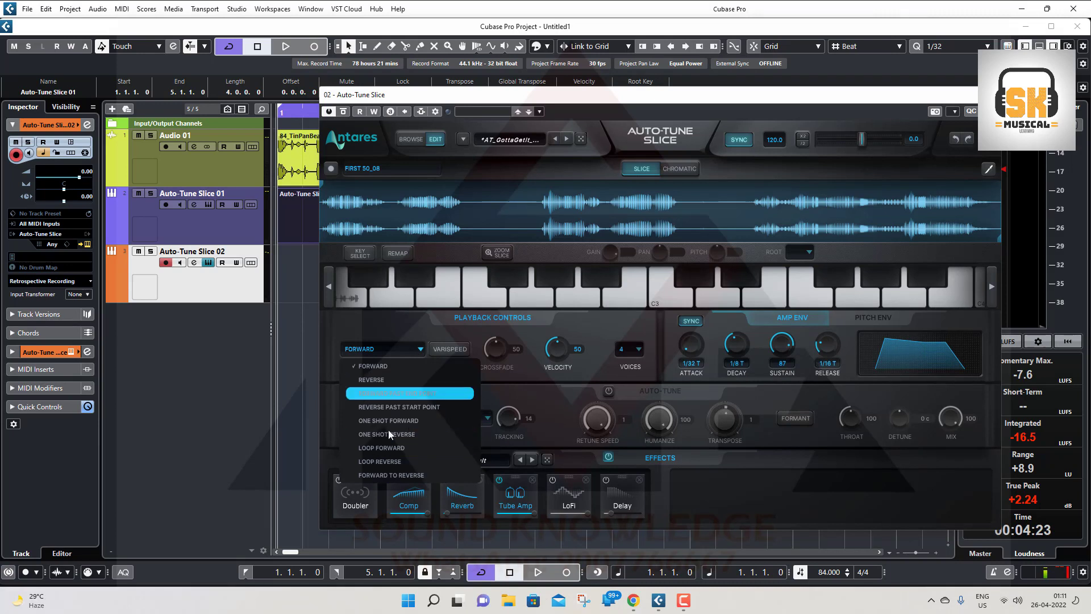
{"action": "left_click", "coordinate": [592, 406]}
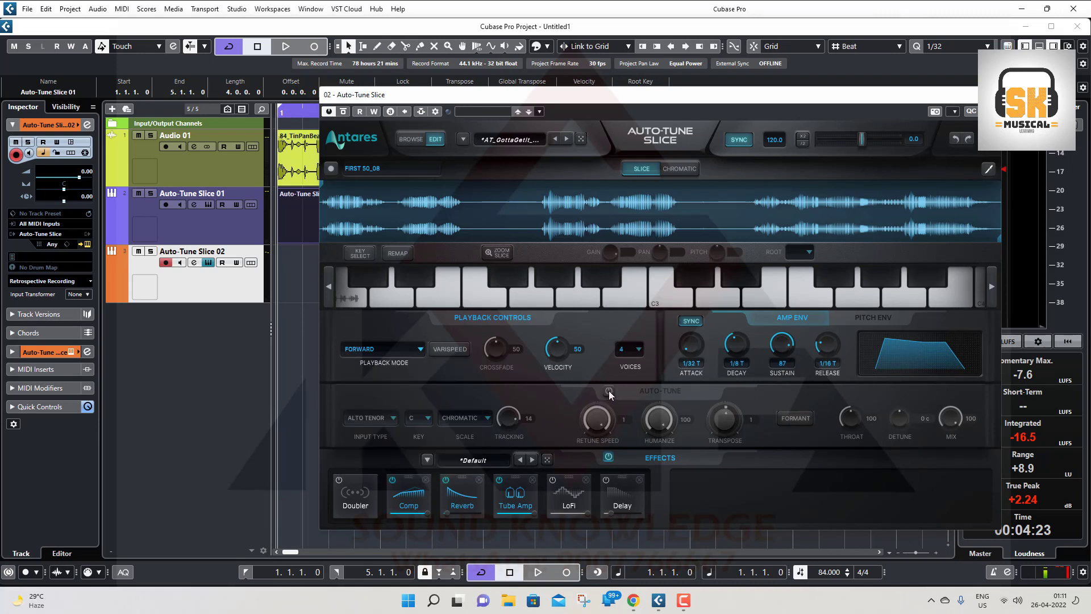
Step: Enable the Auto-Tune section and review its key choices, keeping the key at C
{"action": "left_click", "coordinate": [608, 391]}
{"action": "left_click", "coordinate": [416, 420]}
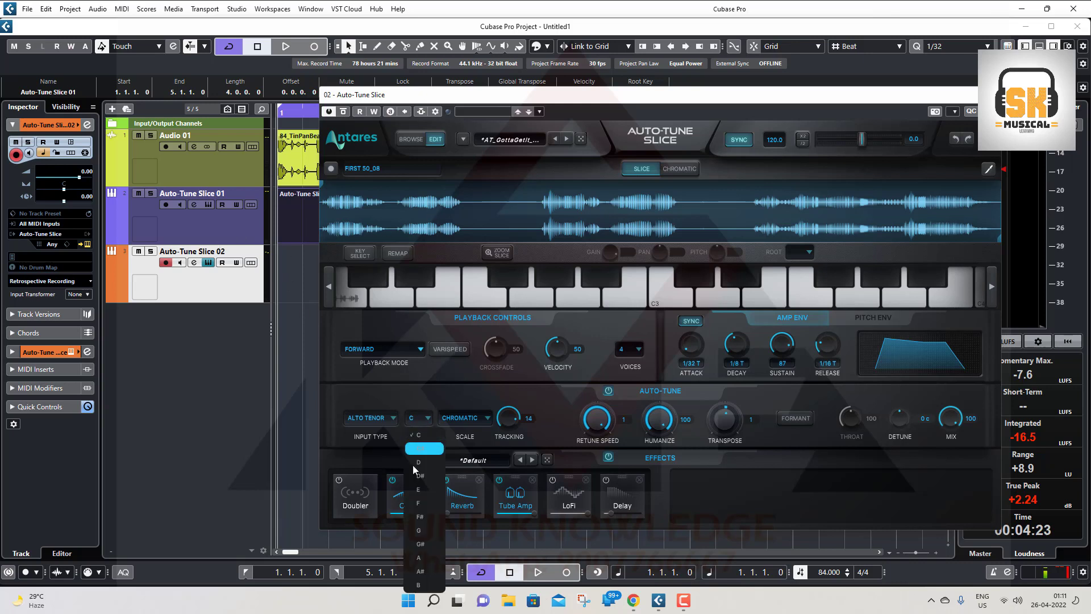
{"action": "left_click", "coordinate": [550, 411]}
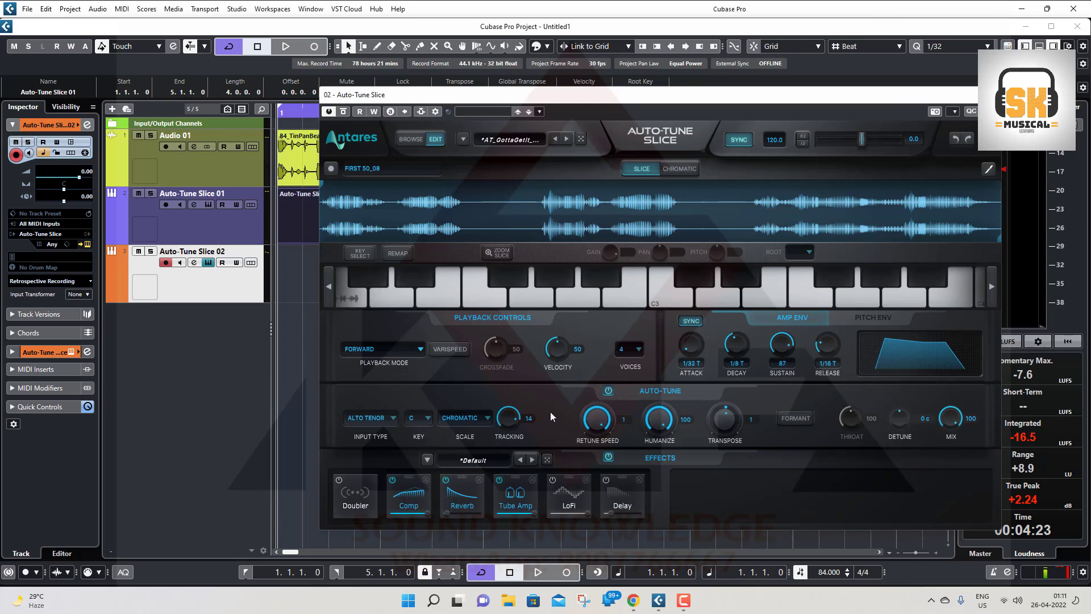
Step: Load the Hip Hop Vocal effects preset and review its Delay and Filter settings
{"action": "left_click", "coordinate": [465, 462]}
{"action": "mouse_move", "coordinate": [517, 388]}
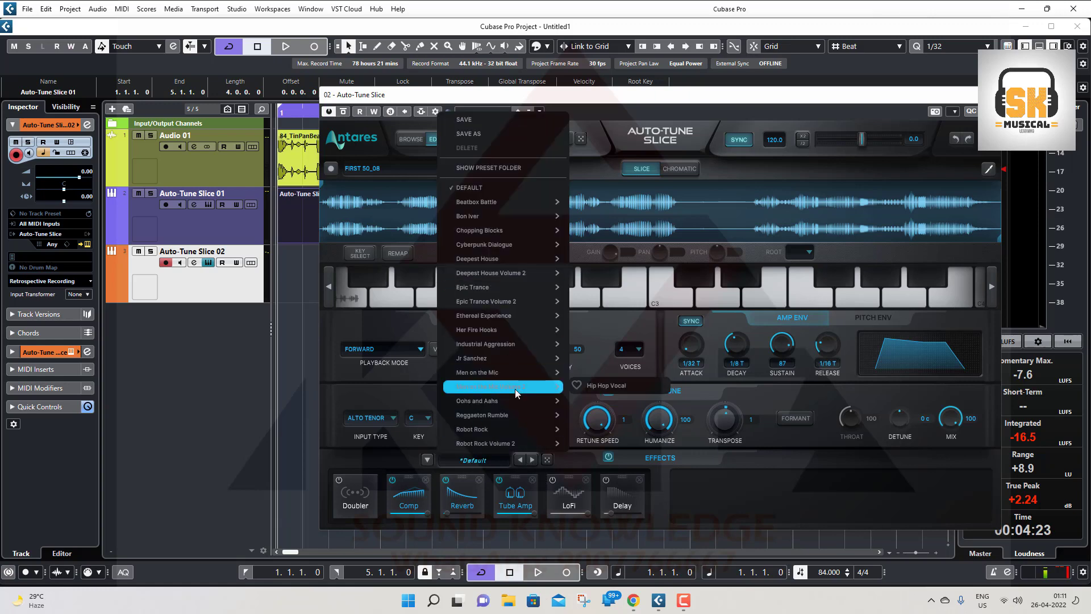
{"action": "left_click", "coordinate": [617, 386]}
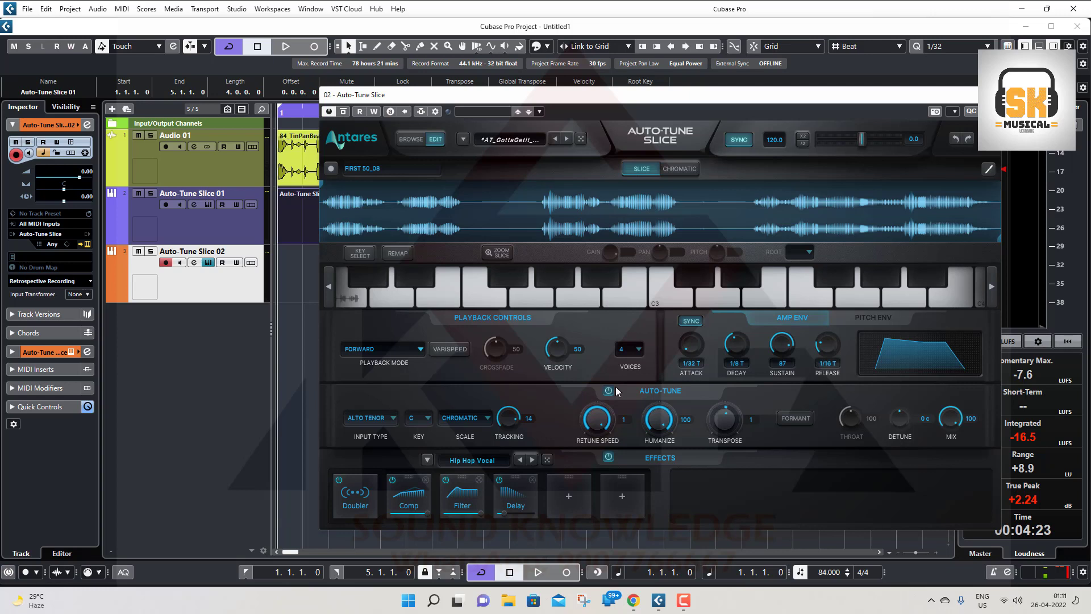
{"action": "left_click", "coordinate": [500, 496]}
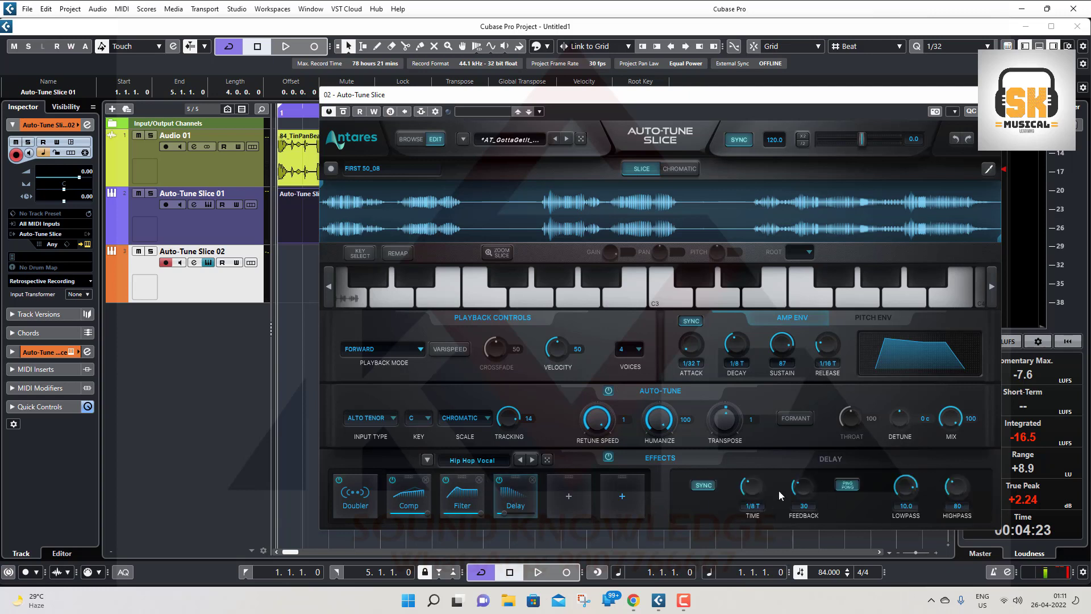
{"action": "left_click", "coordinate": [463, 499]}
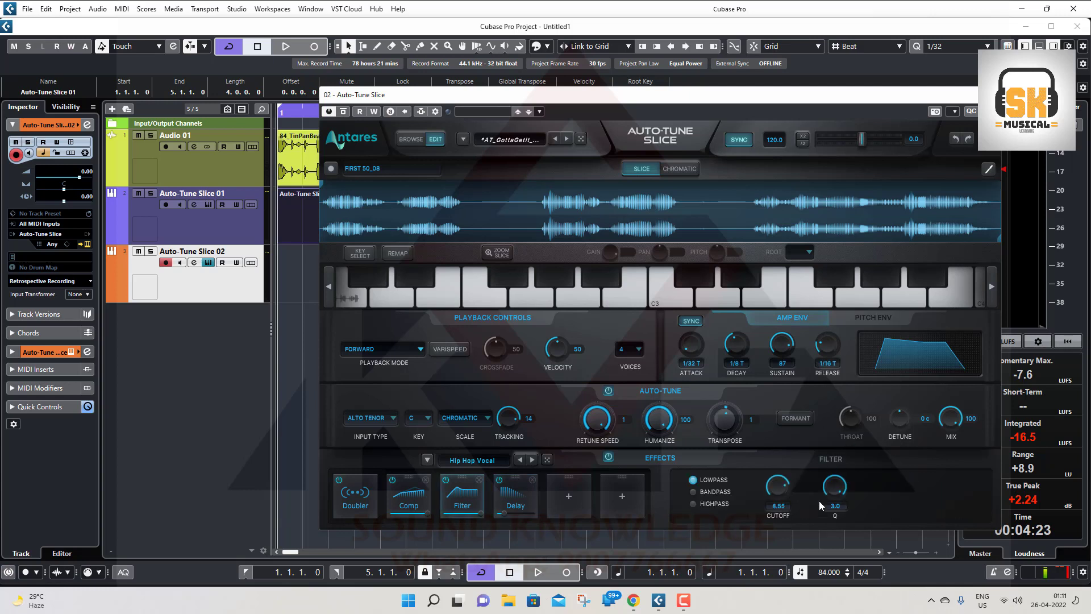
Step: Check the Comp effect, and set the Doubler's pitch to 23.2 and its timing to 0
{"action": "left_click", "coordinate": [407, 494]}
{"action": "left_click", "coordinate": [355, 495]}
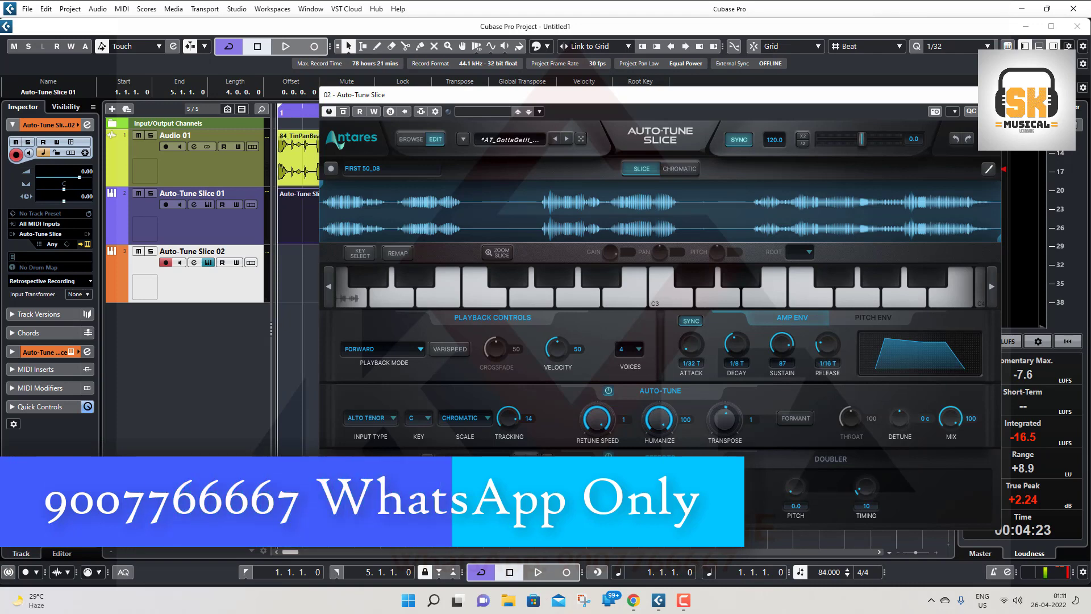
{"action": "left_click_drag", "start_coordinate": [795, 487], "coordinate": [795, 471]}
{"action": "left_click_drag", "start_coordinate": [866, 487], "coordinate": [866, 503]}
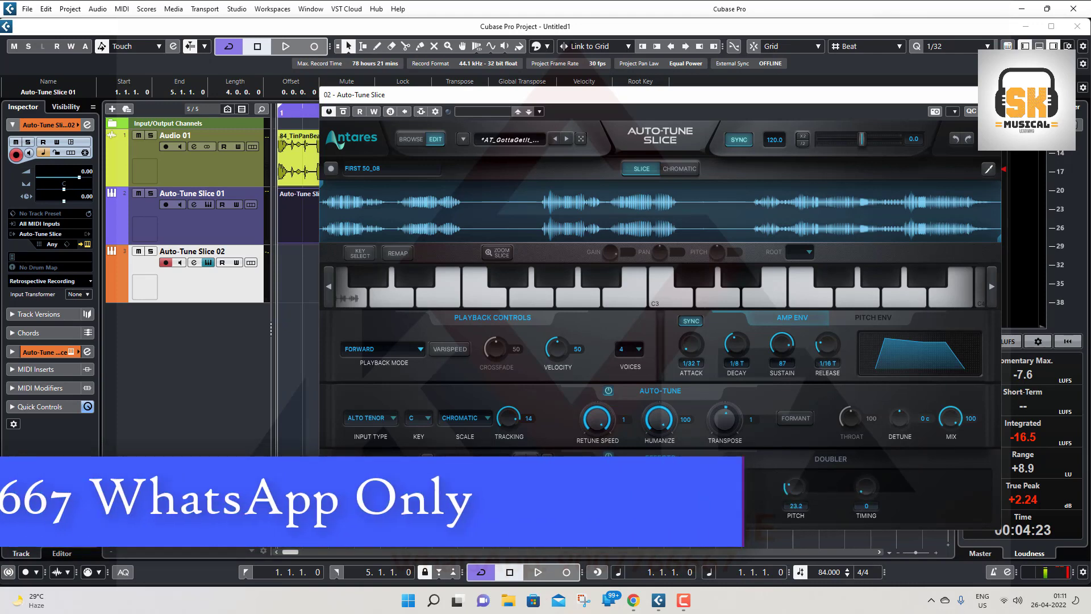
Step: Switch the effects to the Marcie Joy Trance preset, show its 3 Band EQ settings, and leave Formant off
{"action": "left_click", "coordinate": [533, 460]}
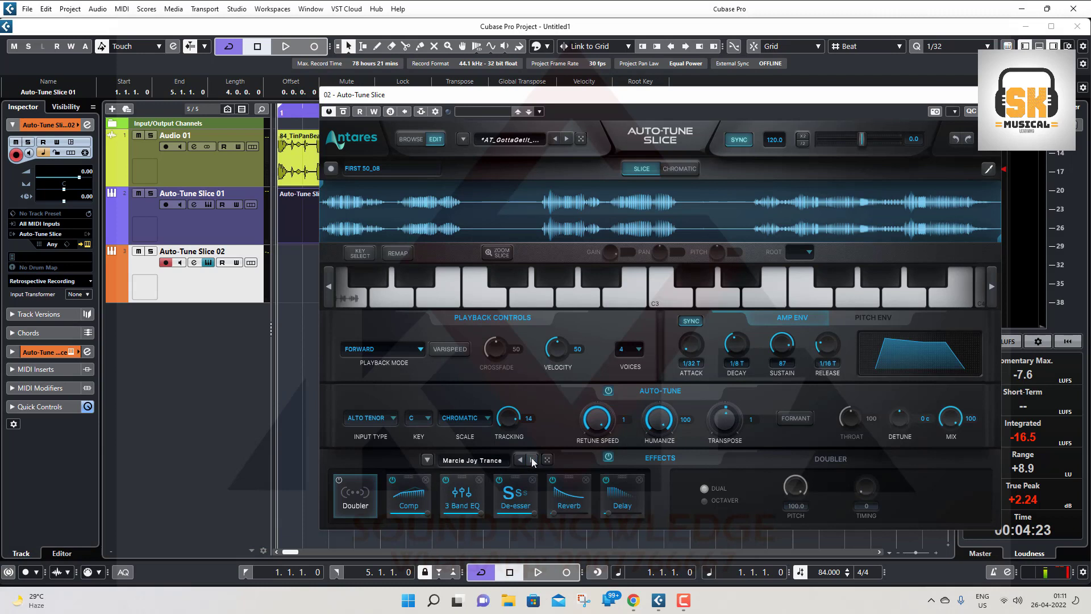
{"action": "left_click", "coordinate": [460, 494]}
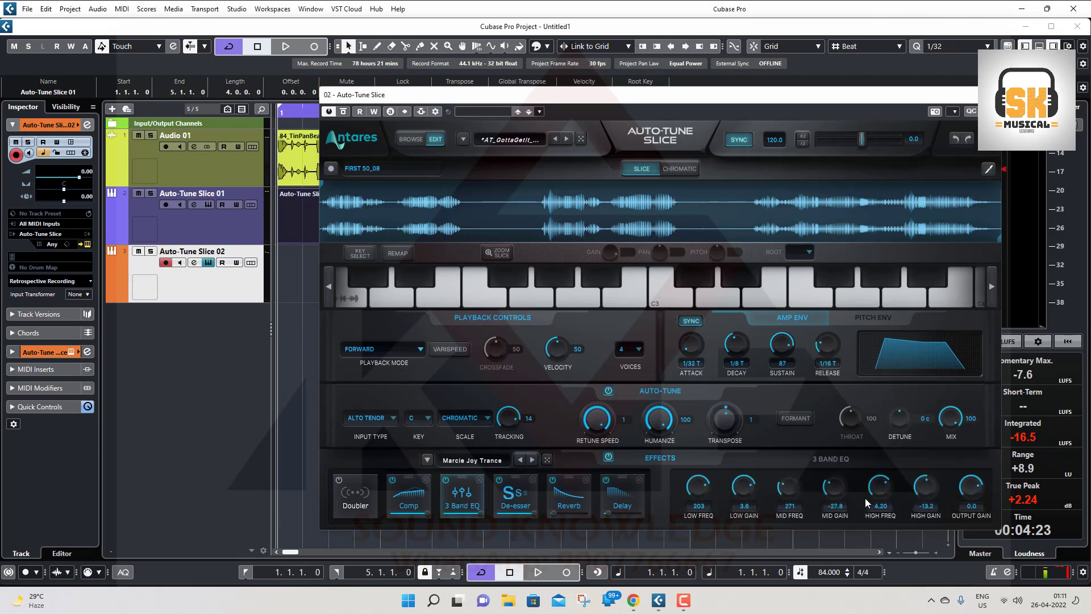
{"action": "left_click", "coordinate": [795, 418]}
{"action": "left_click", "coordinate": [795, 422]}
Step: Move the instrument window to clear its upper controls, select the sample's slice, and show the reslicing options
{"action": "left_click_drag", "start_coordinate": [692, 100], "coordinate": [598, 72]}
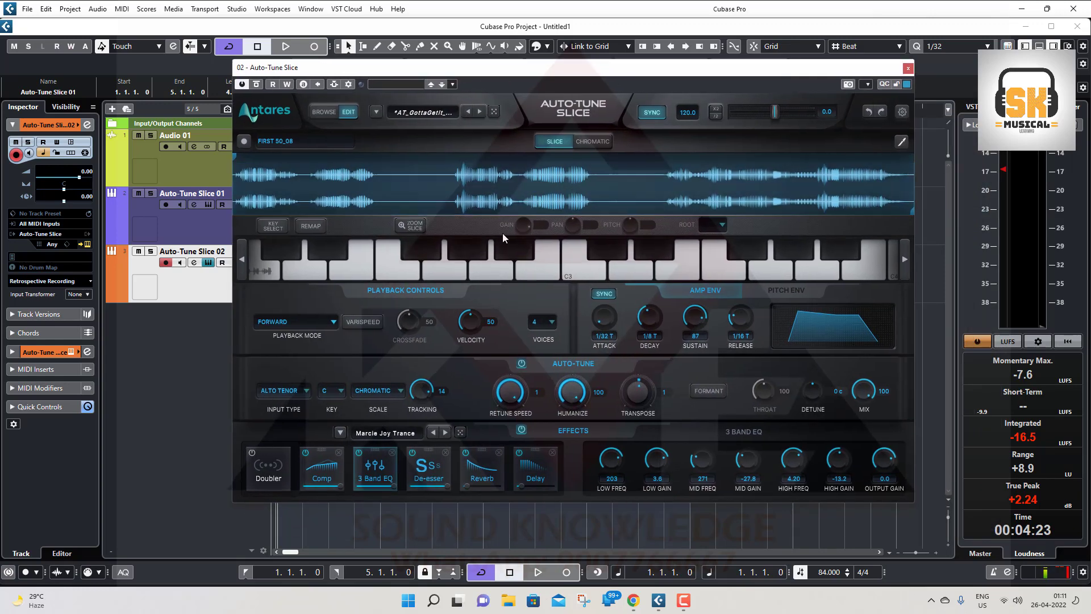
{"action": "left_click", "coordinate": [502, 198]}
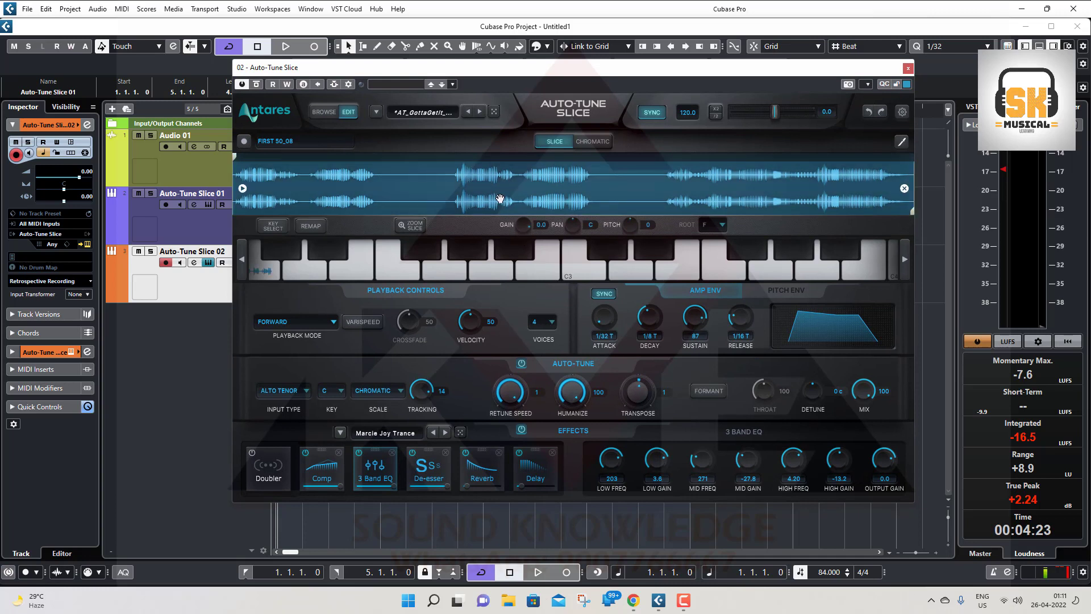
{"action": "left_click", "coordinate": [900, 144]}
{"action": "left_click", "coordinate": [857, 142]}
{"action": "left_click", "coordinate": [901, 142]}
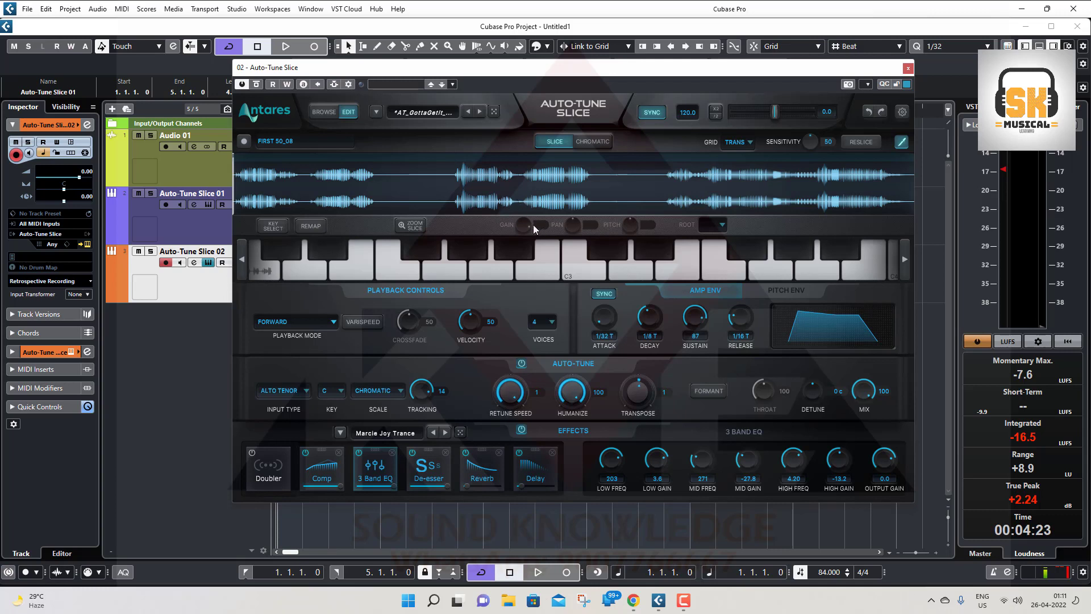
Step: Try a slicing grid of 1/2 on the sample
{"action": "left_click", "coordinate": [744, 142]}
{"action": "mouse_move", "coordinate": [757, 181]}
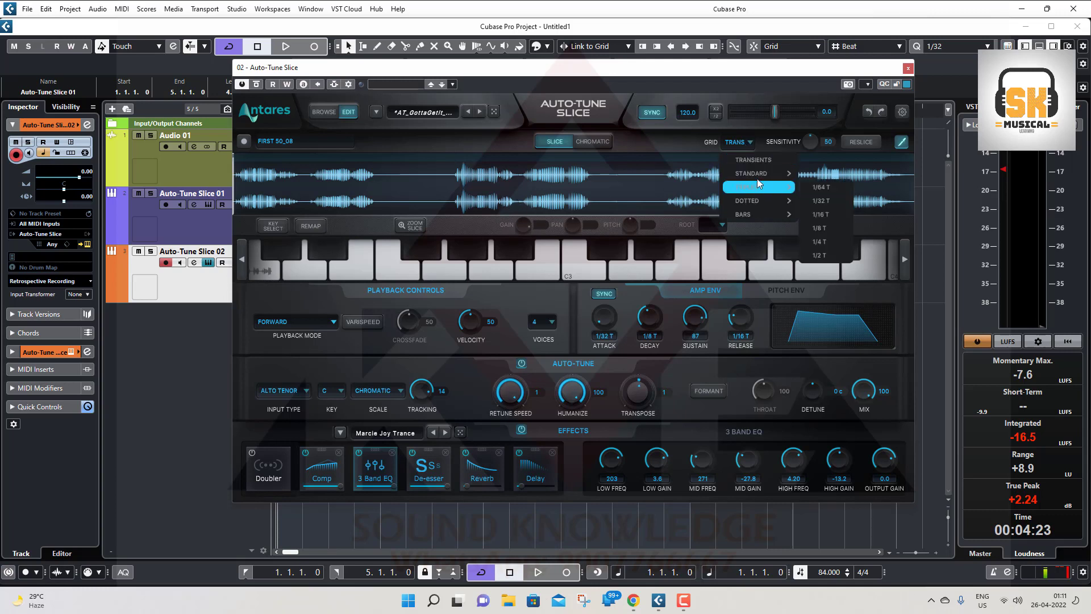
{"action": "left_click", "coordinate": [814, 241]}
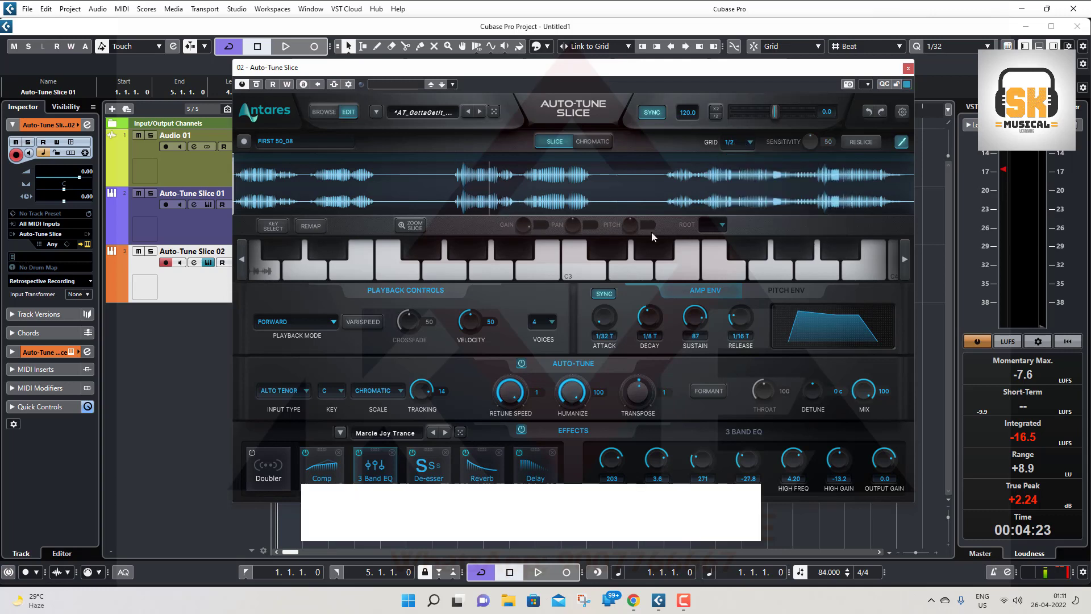
Step: Set the slicing grid to the 1/16 T triplet value and reslice the sample
{"action": "left_click", "coordinate": [732, 142]}
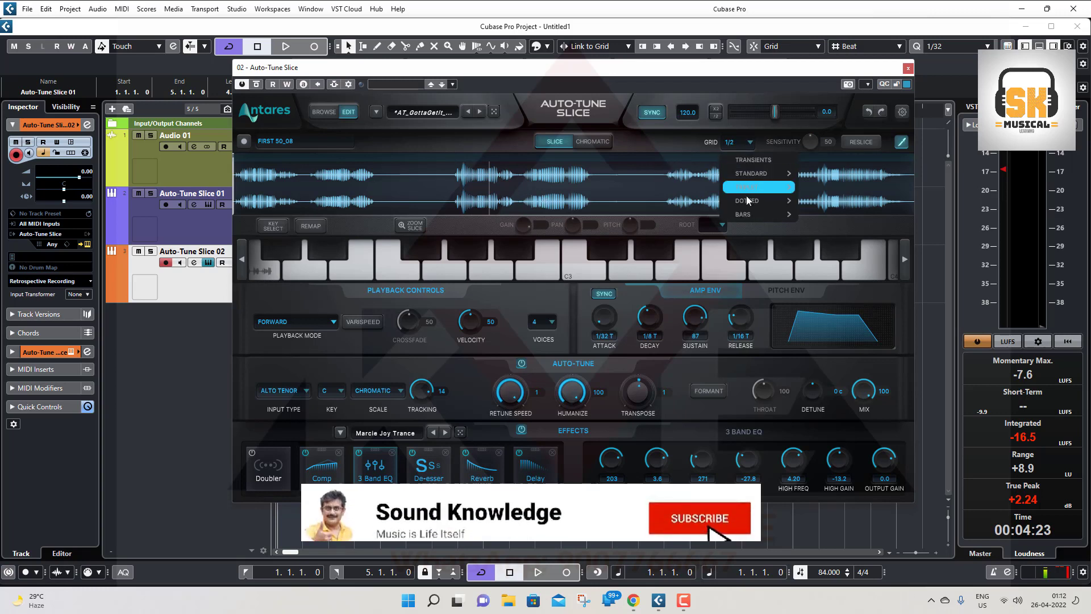
{"action": "mouse_move", "coordinate": [750, 189]}
{"action": "left_click", "coordinate": [816, 216]}
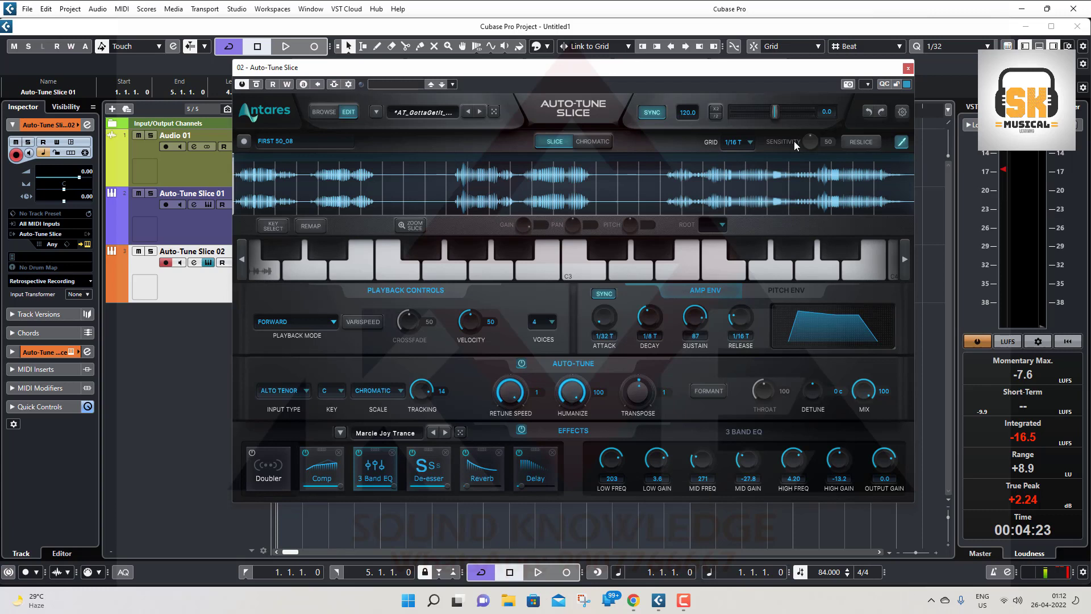
{"action": "left_click", "coordinate": [855, 141]}
Step: Select the slice mapped to C3, set its gain to 2.9, pan to R2 and pitch to 2, keeping root F
{"action": "left_click", "coordinate": [543, 190]}
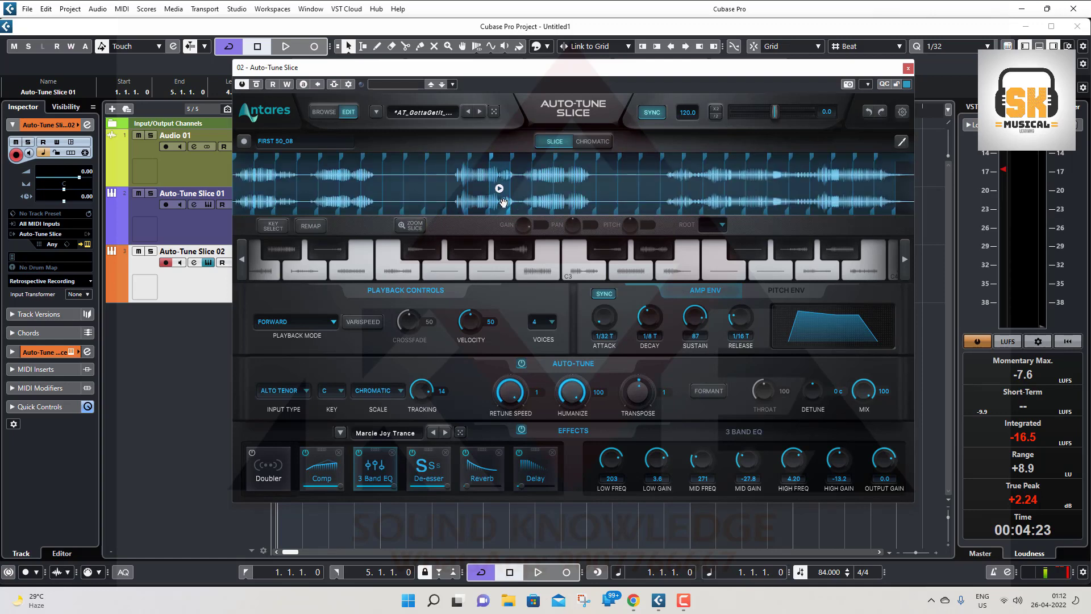
{"action": "left_click", "coordinate": [503, 196]}
{"action": "left_click_drag", "start_coordinate": [569, 216], "coordinate": [571, 219]}
{"action": "left_click_drag", "start_coordinate": [628, 227], "coordinate": [629, 224]}
{"action": "left_click", "coordinate": [714, 225]}
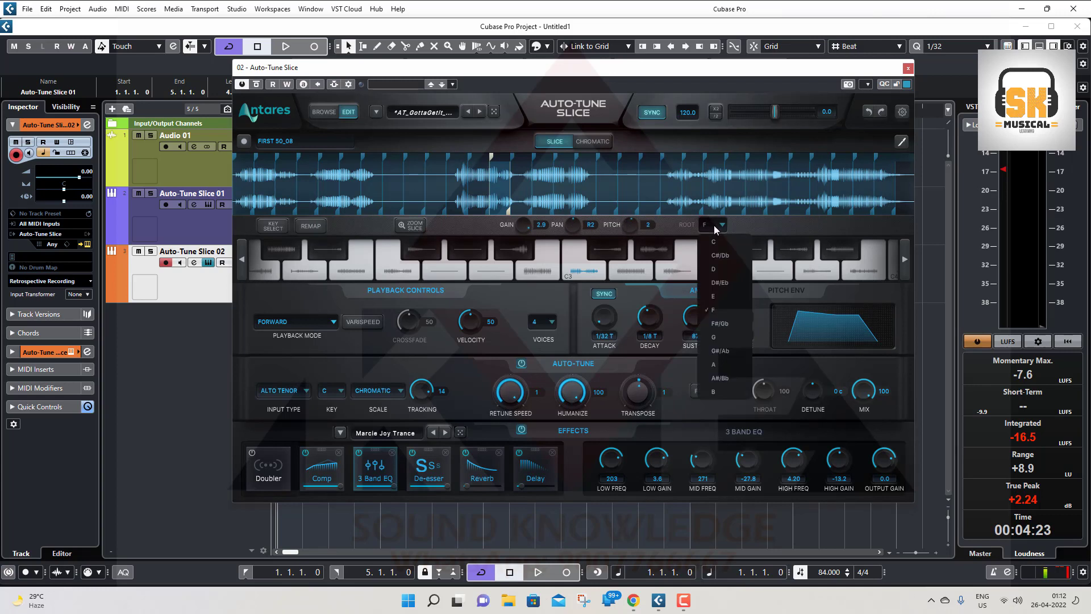
{"action": "left_click", "coordinate": [819, 224]}
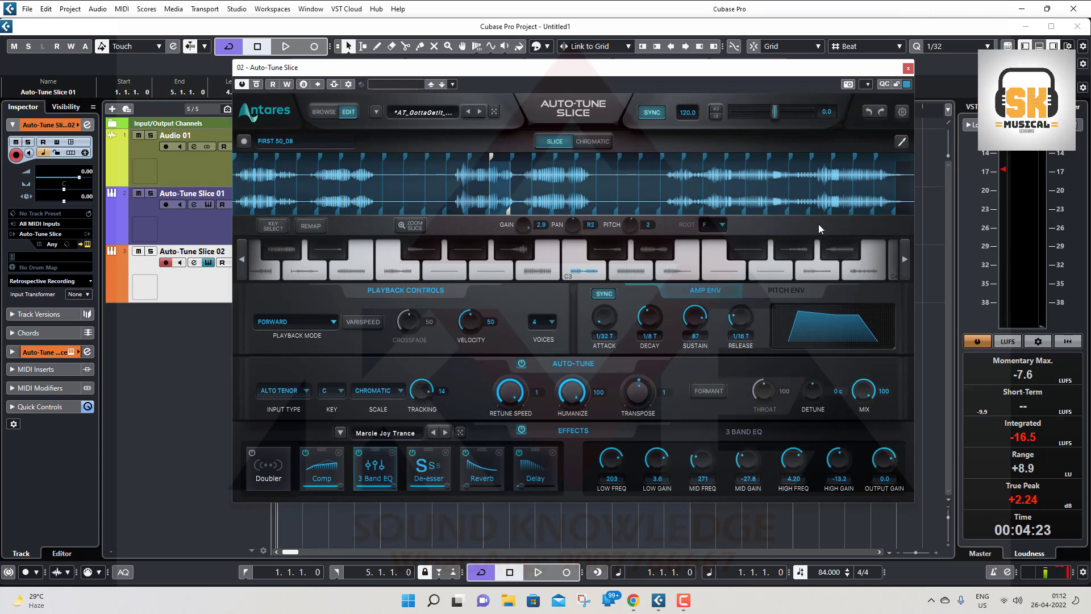
Step: Examine how the slices are mapped to the keys across the keyboard's higher and lower octaves
{"action": "left_click", "coordinate": [905, 260]}
{"action": "left_click", "coordinate": [905, 261]}
{"action": "left_click", "coordinate": [905, 260]}
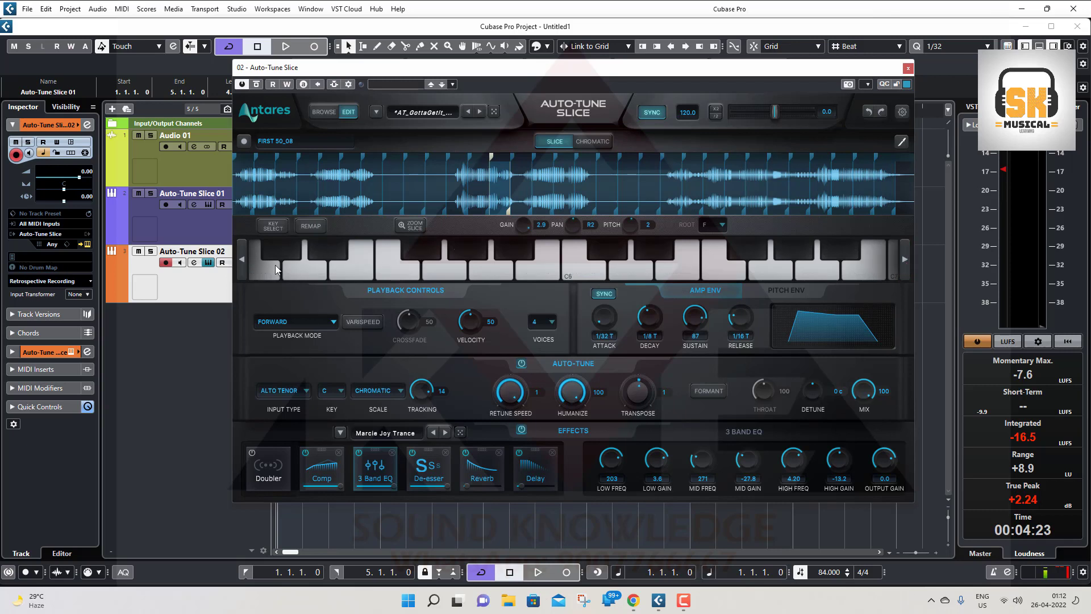
{"action": "left_click", "coordinate": [242, 259]}
{"action": "left_click", "coordinate": [242, 259]}
{"action": "left_click", "coordinate": [242, 259]}
{"action": "left_click", "coordinate": [242, 259]}
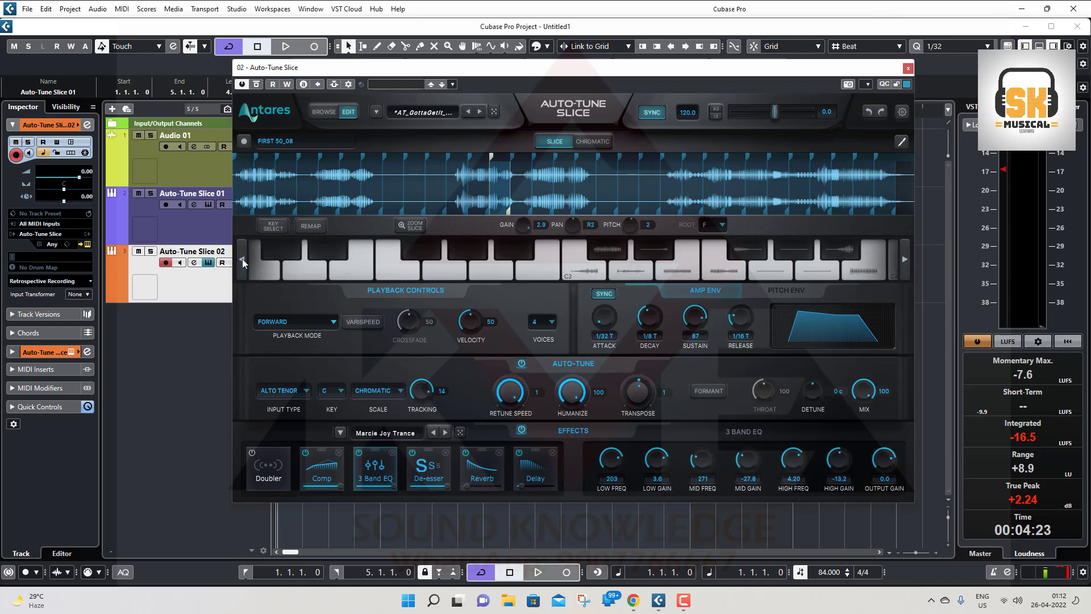
{"action": "left_click", "coordinate": [904, 264]}
{"action": "left_click", "coordinate": [905, 265]}
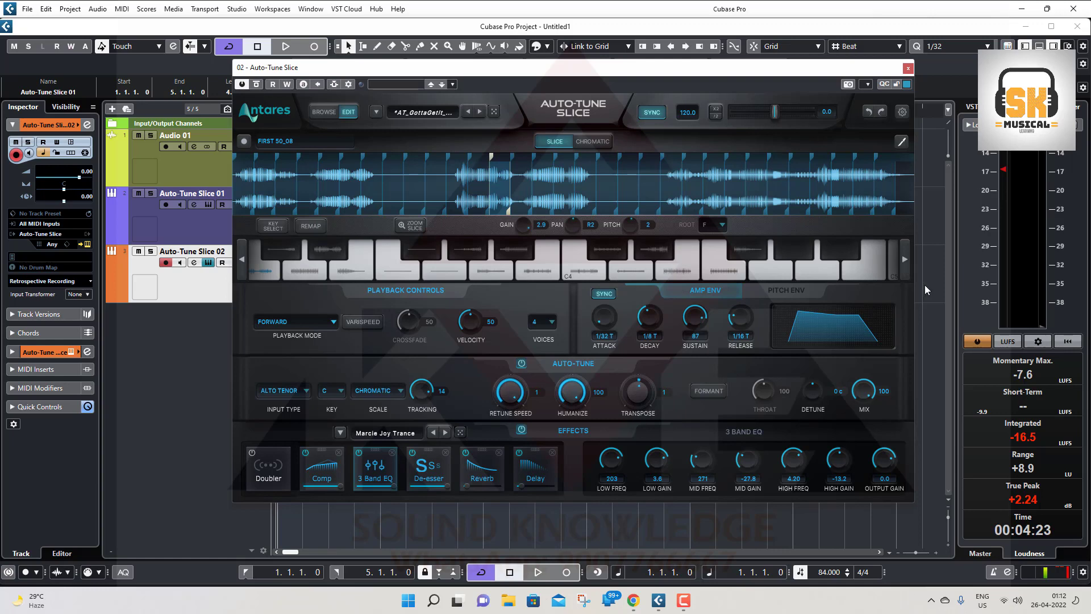
Step: Activate the instrument's side-chain and check the available side-chain sources without adding any
{"action": "left_click", "coordinate": [348, 86]}
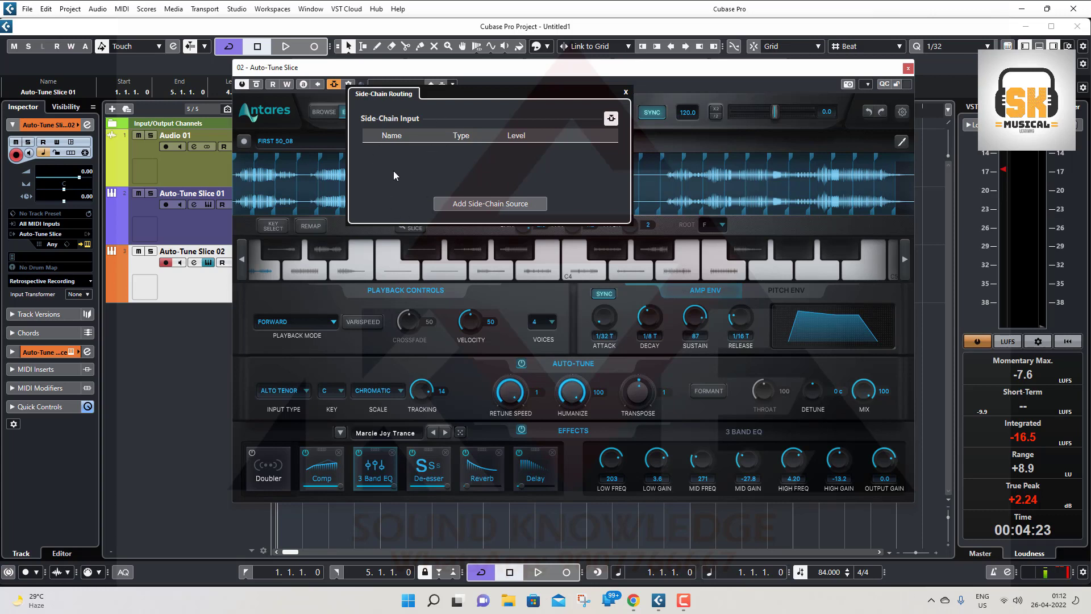
{"action": "left_click", "coordinate": [482, 203]}
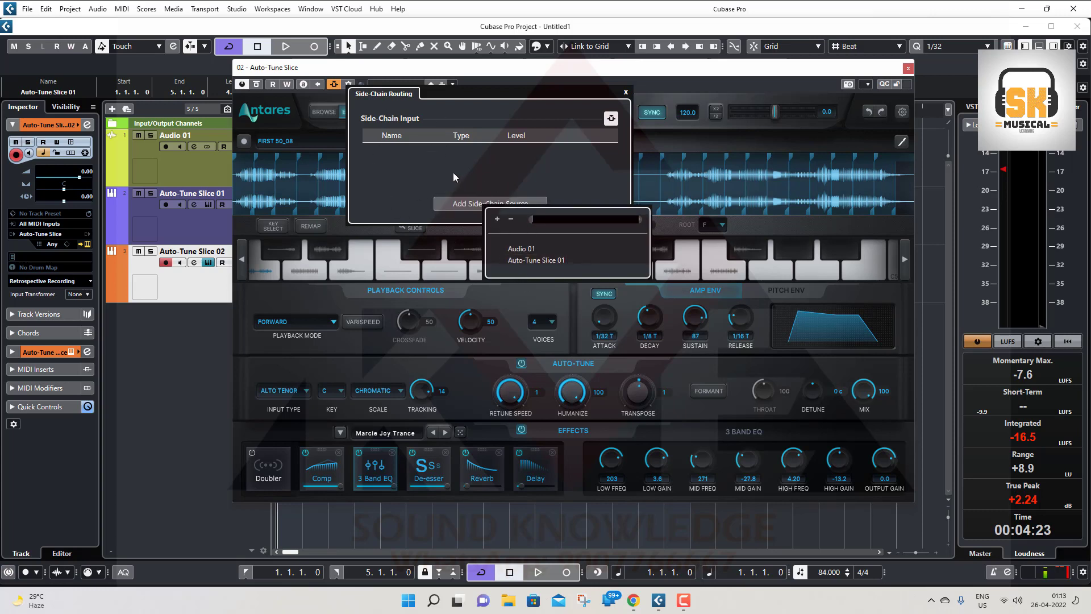
{"action": "left_click", "coordinate": [422, 172]}
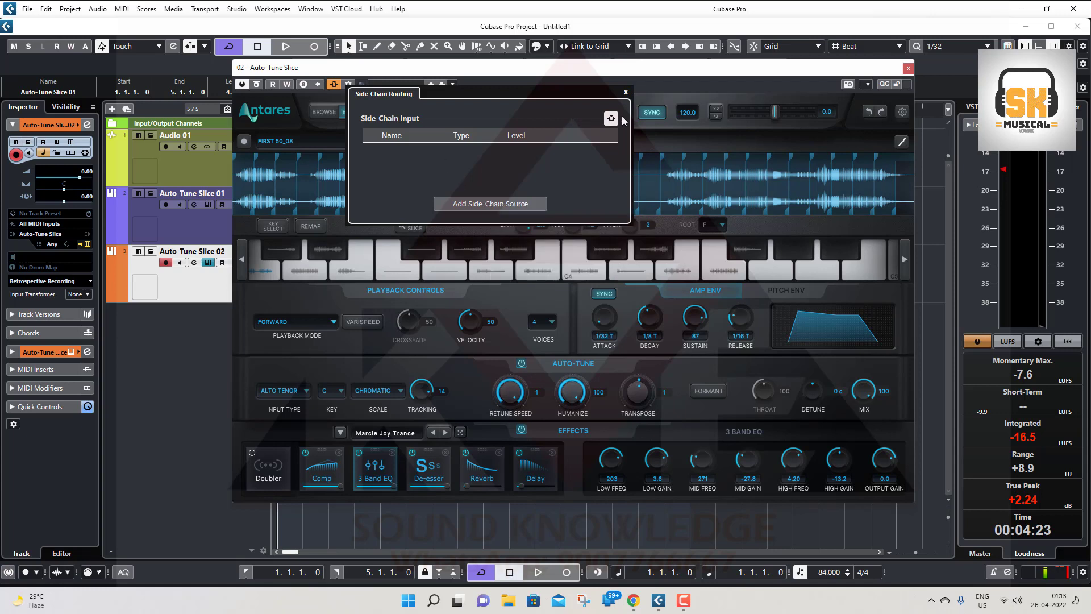
{"action": "left_click", "coordinate": [550, 74]}
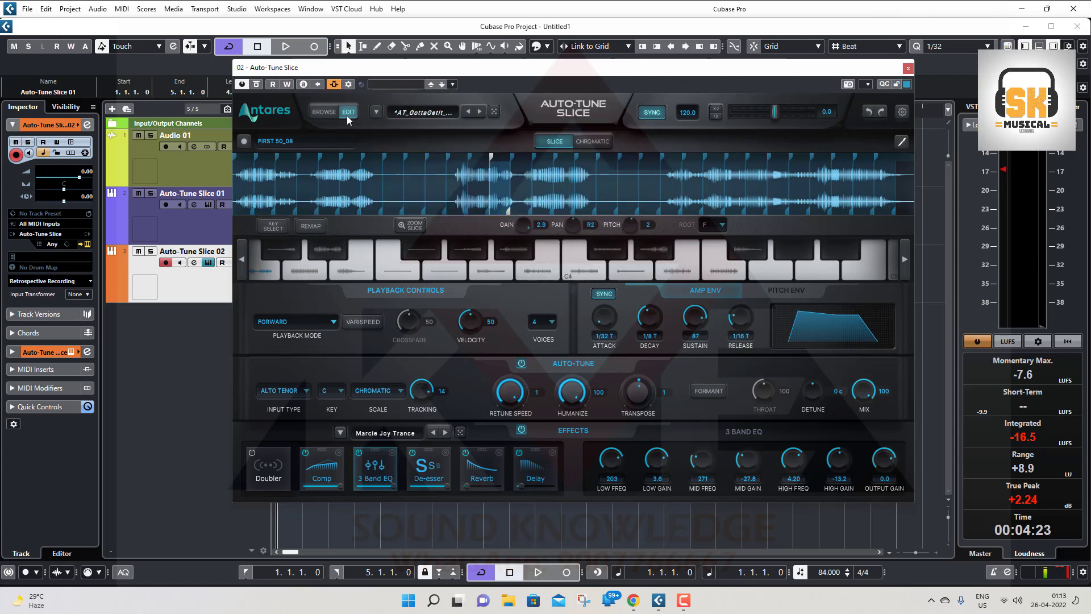
Step: Review the voice count choices, keeping 4 voices, and select the slice just before the edited one
{"action": "left_click", "coordinate": [550, 323]}
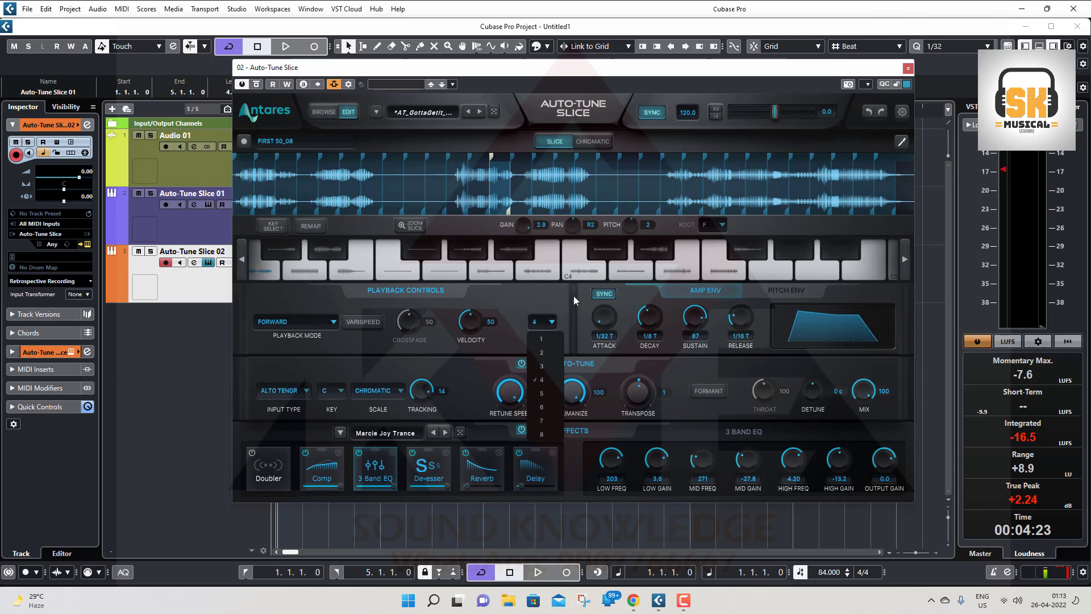
{"action": "left_click", "coordinate": [550, 301]}
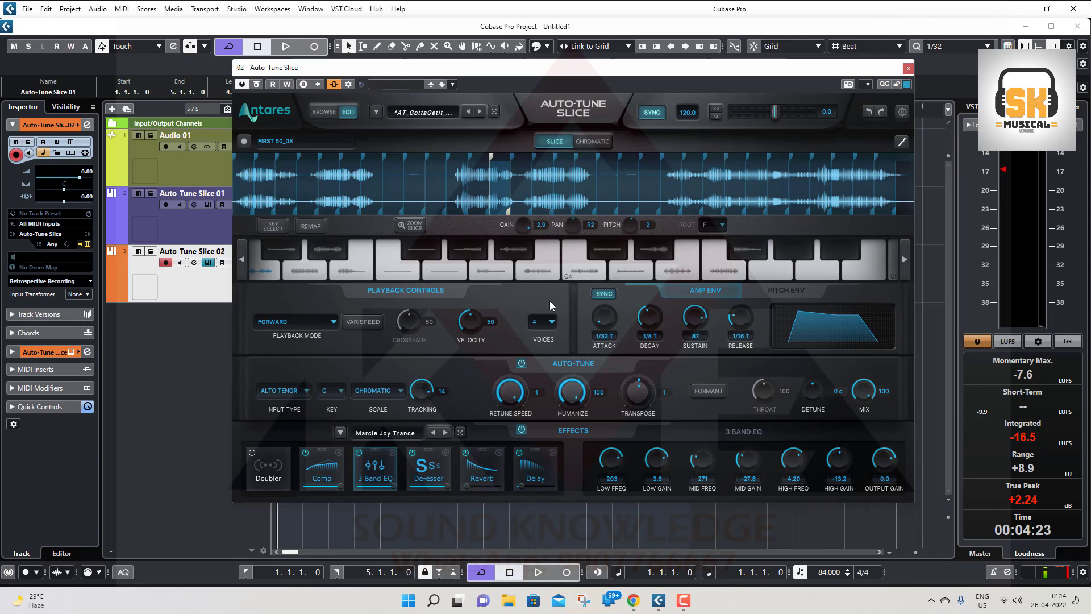
{"action": "mouse_move", "coordinate": [607, 197]}
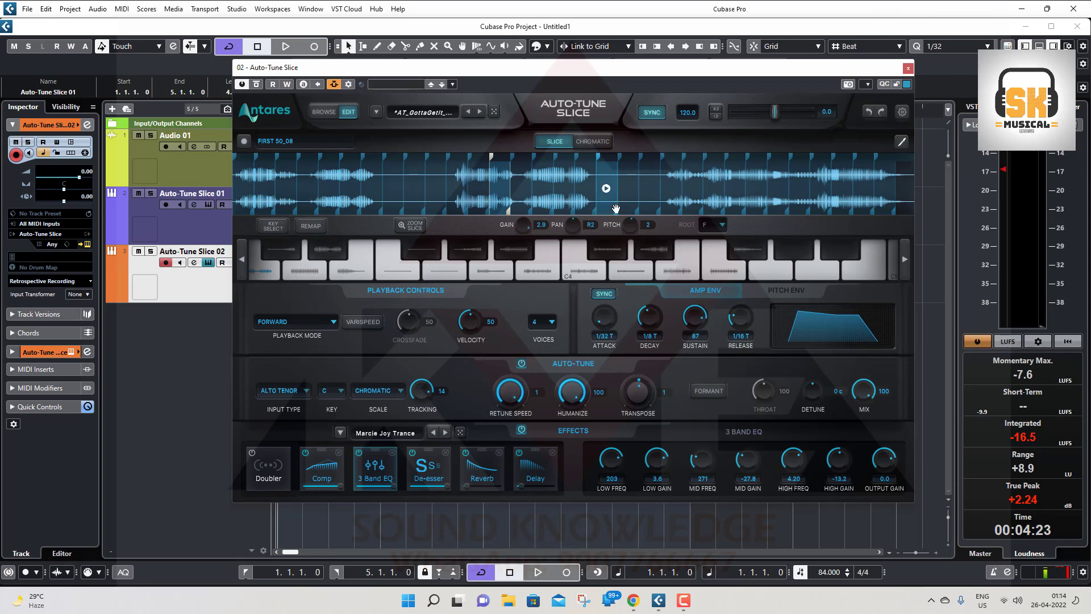
{"action": "left_click", "coordinate": [478, 190]}
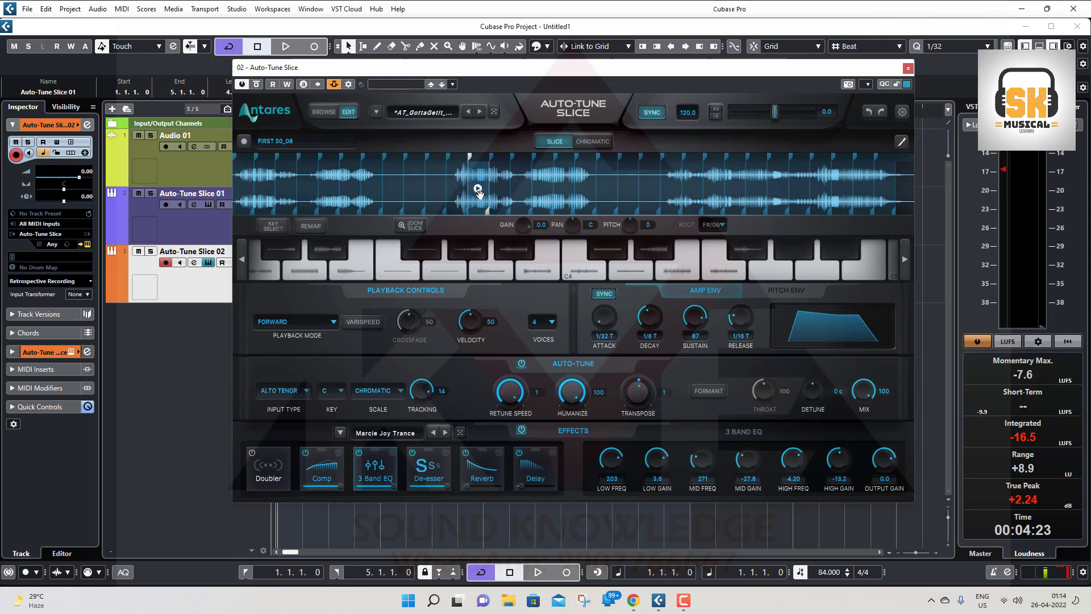